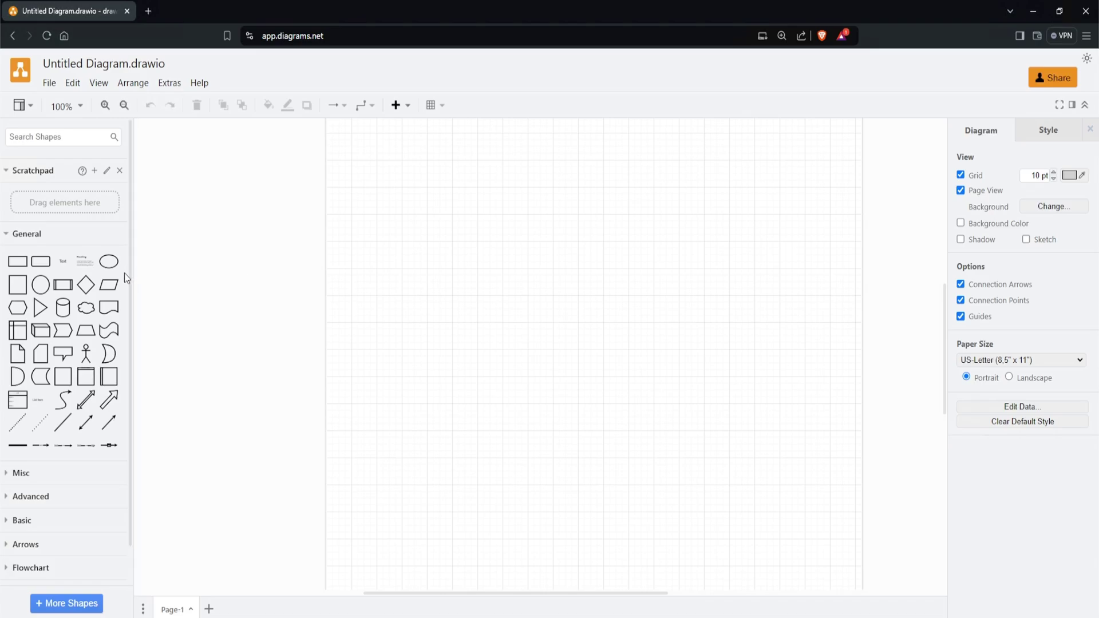
# Step: Expand the Misc and Advanced shape libraries in the sidebar
pyautogui.click(12, 480)
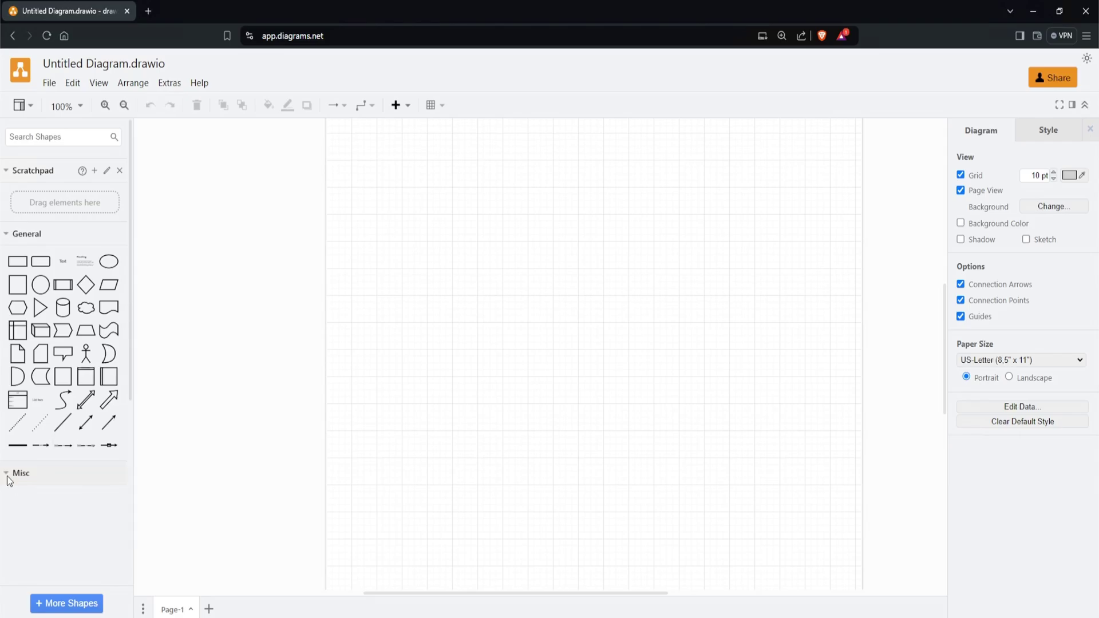
pyautogui.scroll(-5, 17, 493)
pyautogui.click(26, 455)
pyautogui.scroll(-4, 52, 480)
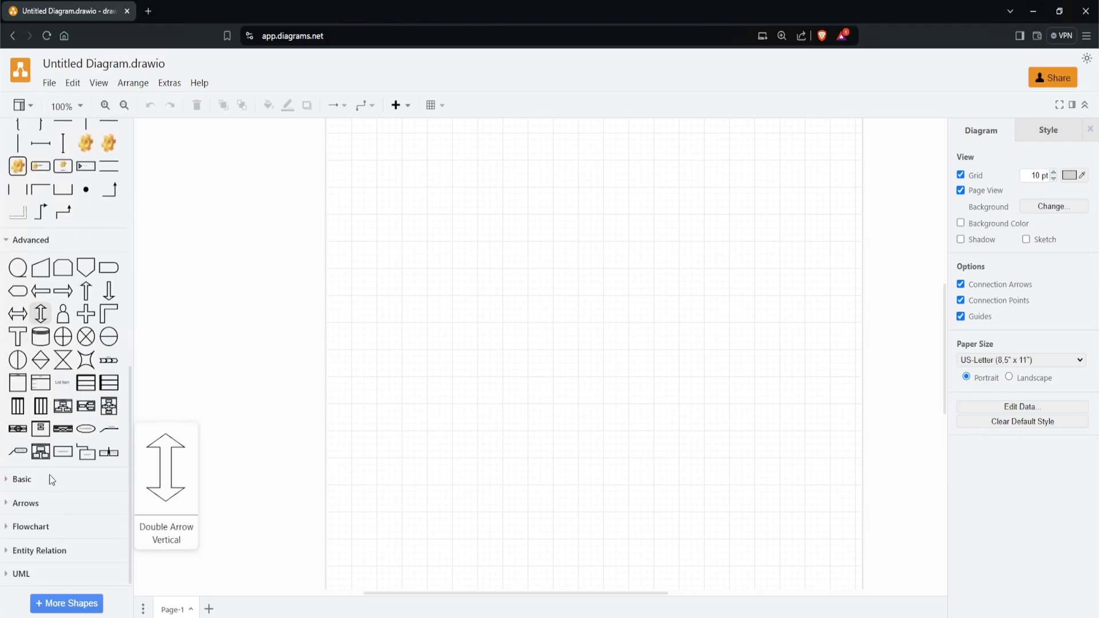
pyautogui.scroll(10, 52, 480)
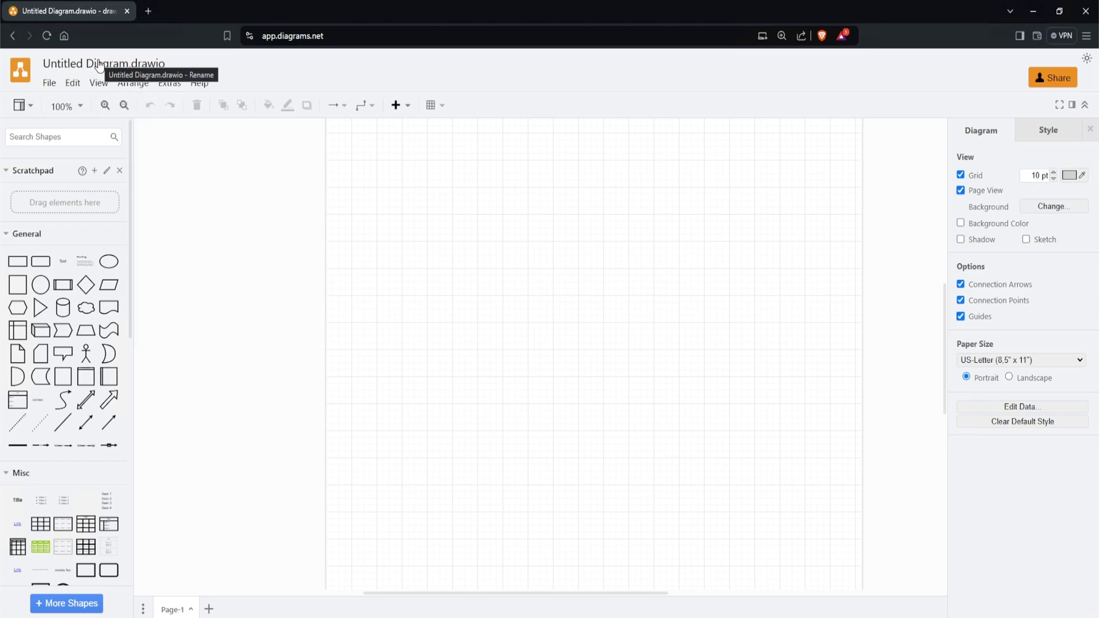
# Step: Rename the diagram file to 30Day-MyDFIR-Diagram
pyautogui.click(100, 64)
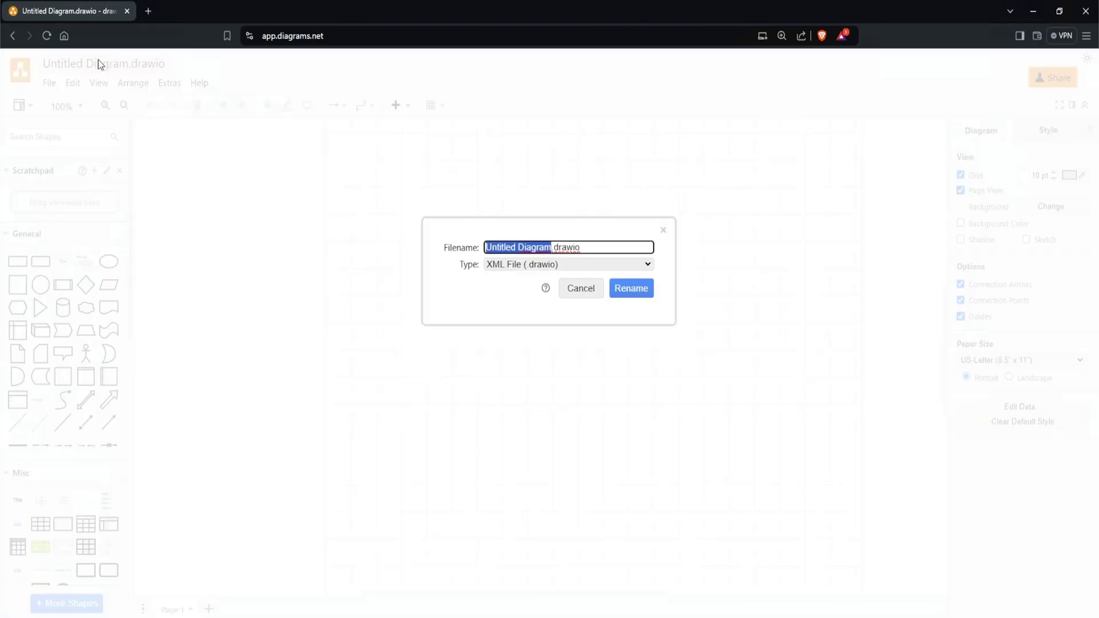
pyautogui.write('30Day-MyDFIR-')
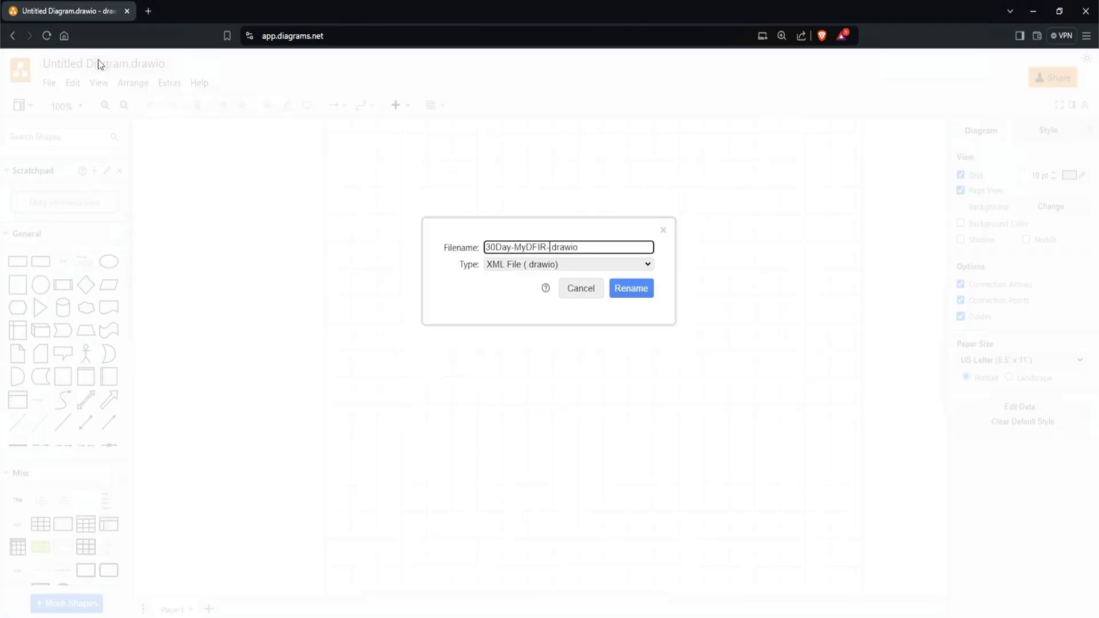
pyautogui.write('Diagram')
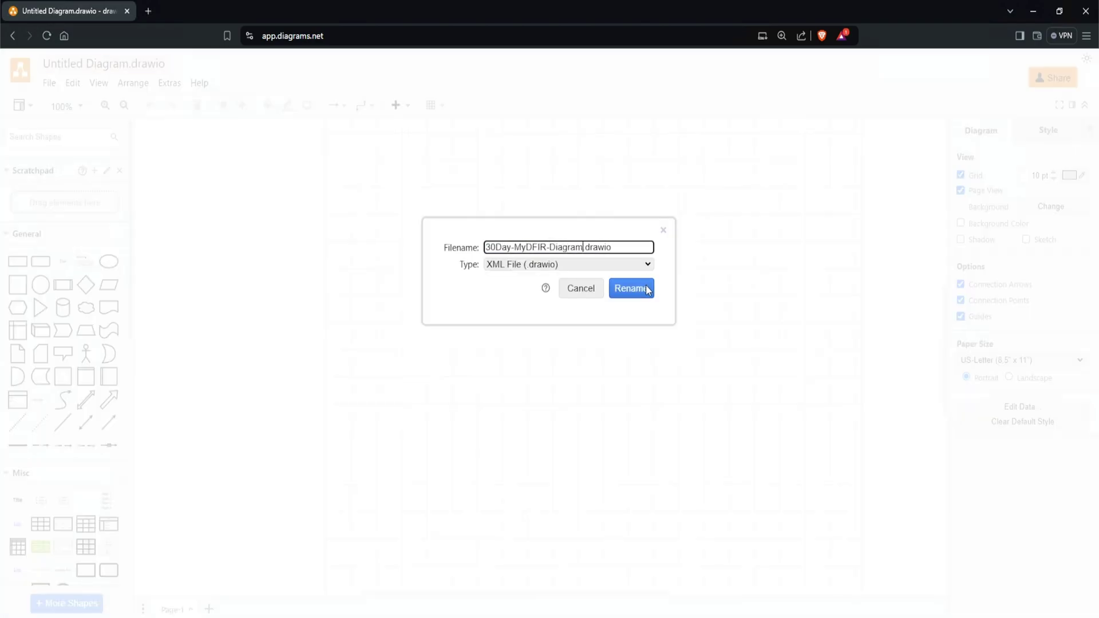
pyautogui.click(647, 290)
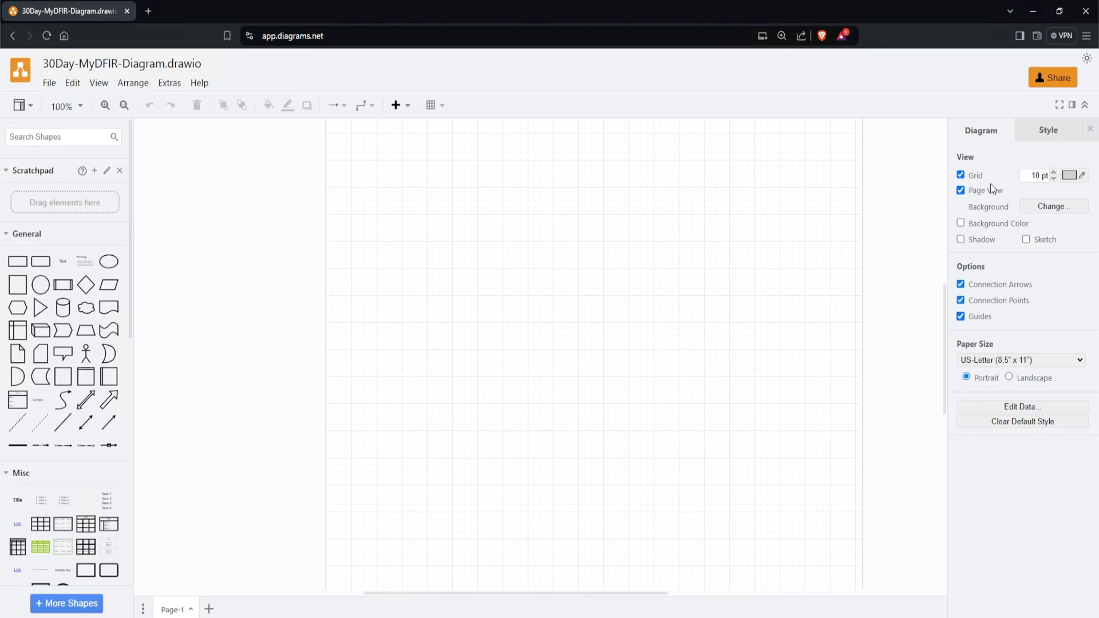
pyautogui.click(960, 175)
pyautogui.click(961, 175)
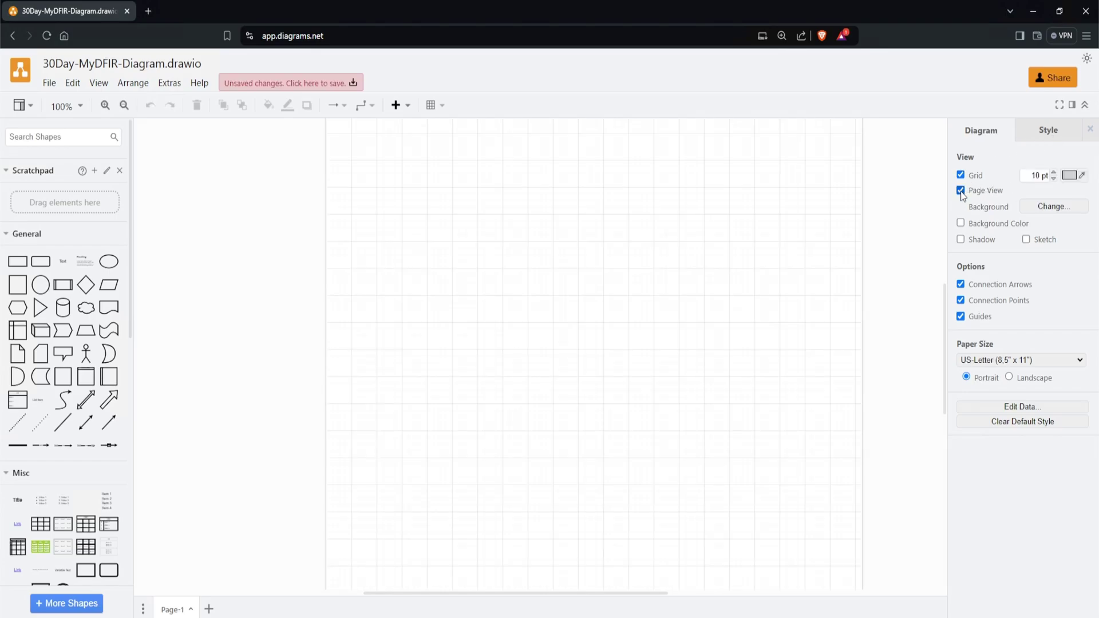
pyautogui.click(960, 191)
pyautogui.click(960, 190)
pyautogui.click(960, 223)
pyautogui.click(961, 223)
pyautogui.click(960, 239)
pyautogui.click(1026, 239)
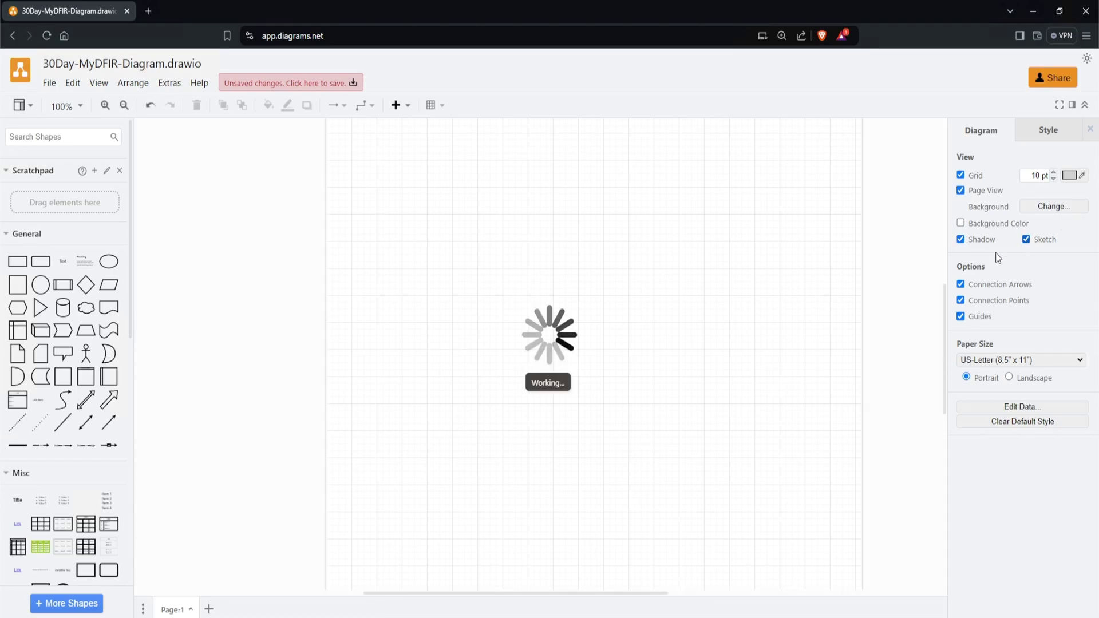
pyautogui.click(961, 240)
pyautogui.click(1026, 239)
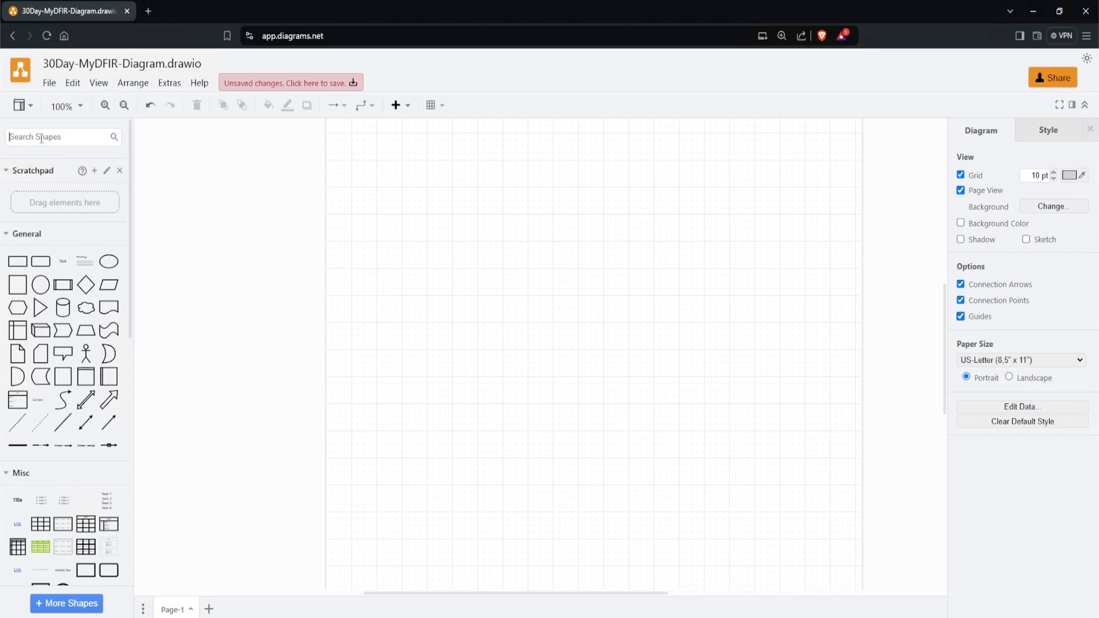
# Step: Search the shapes for servers and insert a Traditional Server shape
pyautogui.write('server')
pyautogui.press('Return')
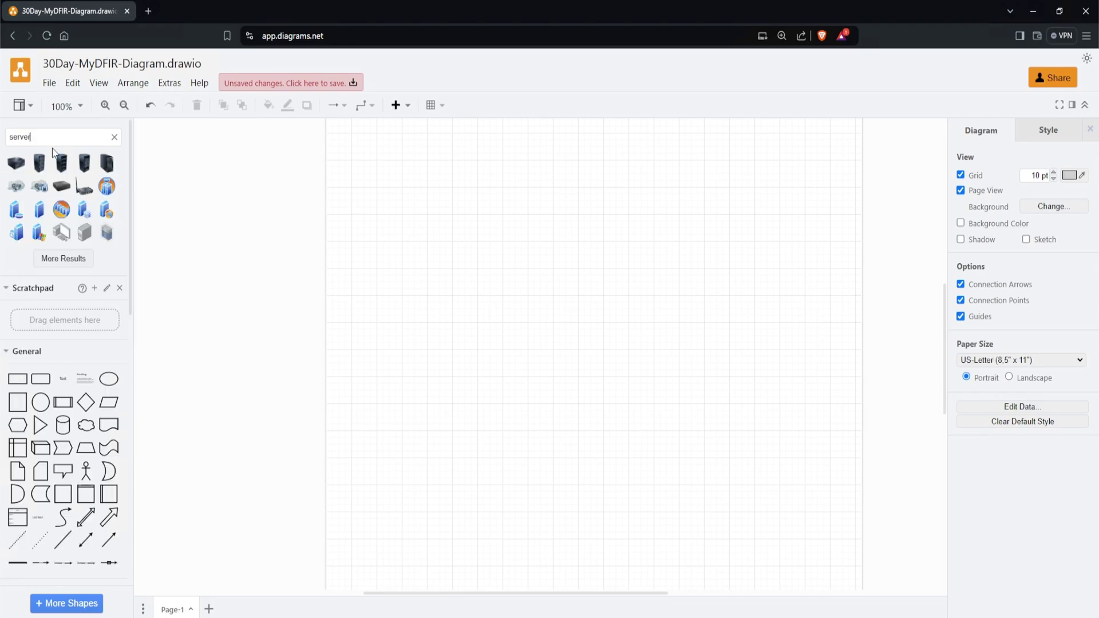
pyautogui.click(73, 258)
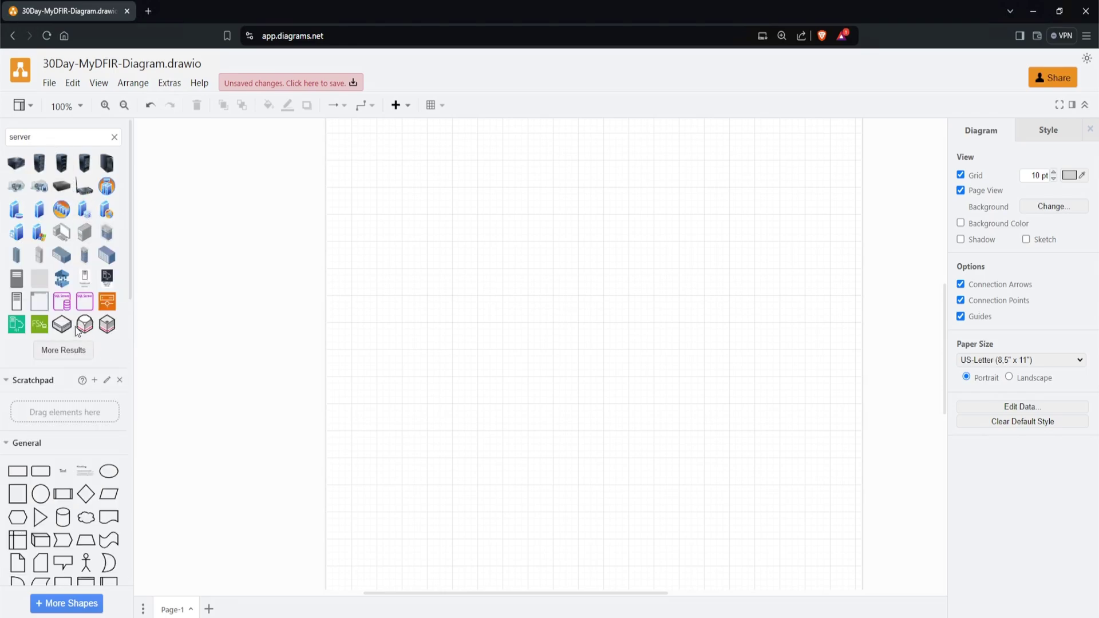
pyautogui.moveTo(18, 283)
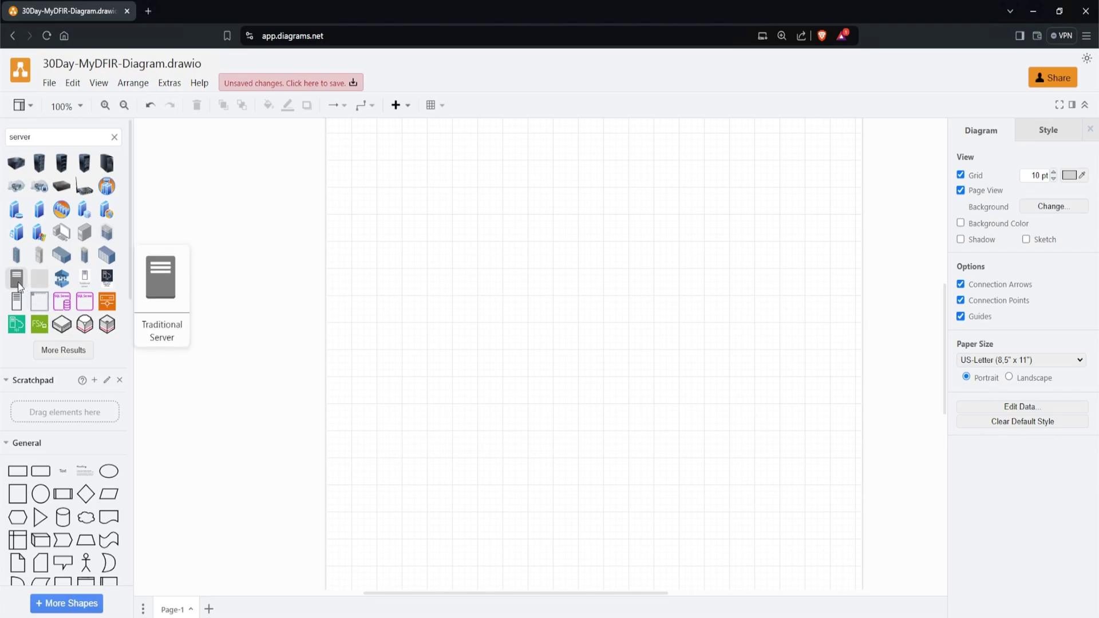
pyautogui.click(19, 282)
pyautogui.click(497, 383)
pyautogui.moveTo(663, 233); pyautogui.dragTo(431, 424)
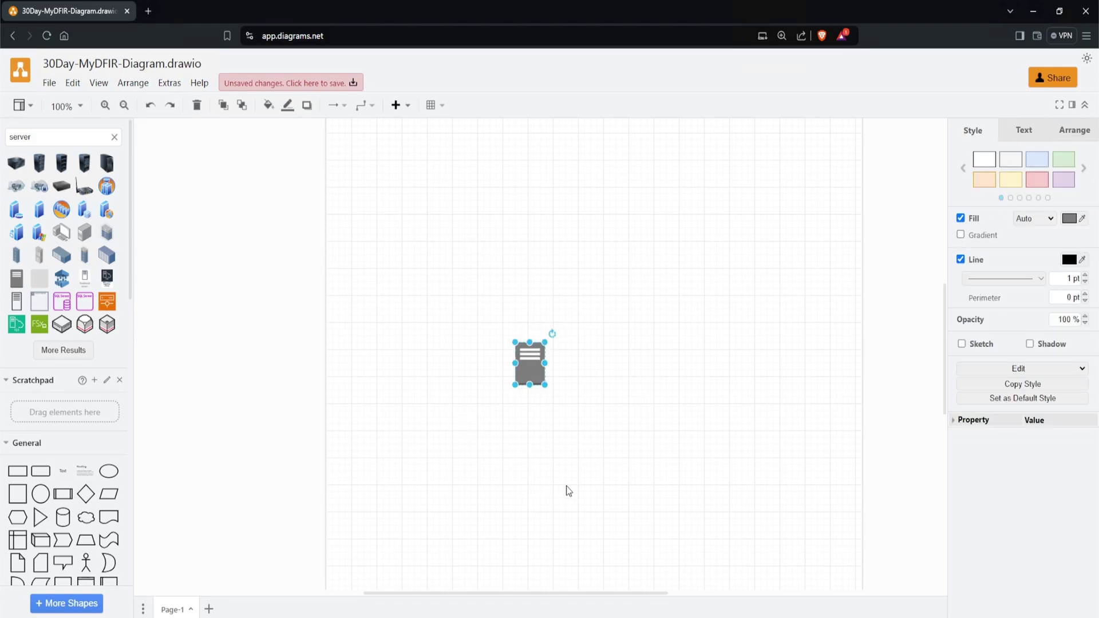
# Step: Duplicate the server into a row of six and shift the whole row left
pyautogui.hotkey('ctrl', 'd')
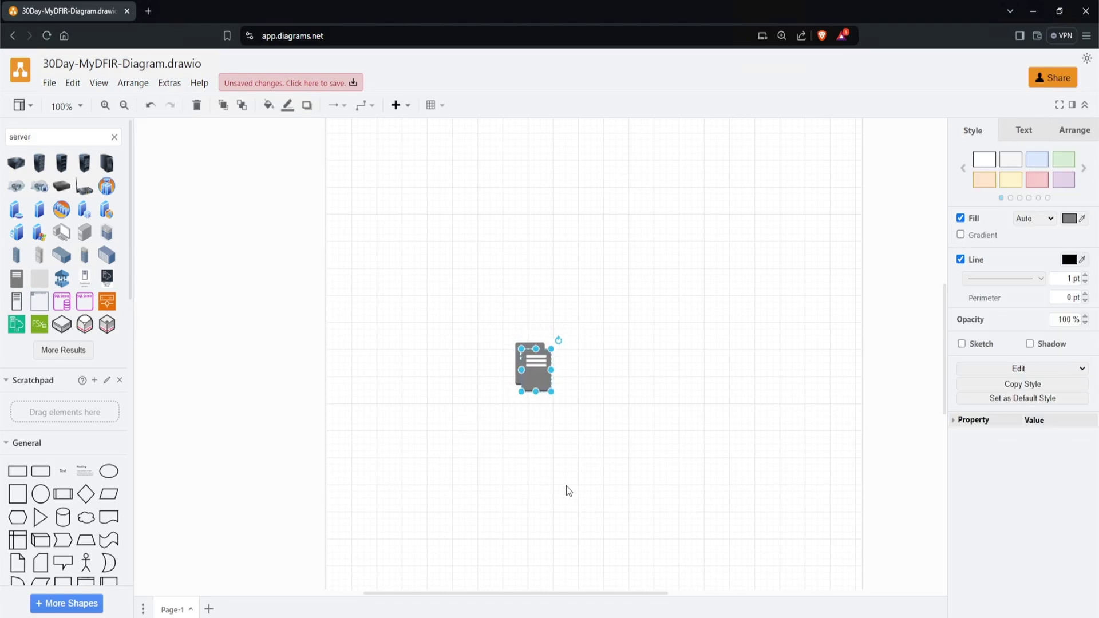
pyautogui.moveTo(537, 375); pyautogui.dragTo(770, 361)
pyautogui.hotkey('ctrl', 'd')
pyautogui.hotkey('ctrl', 'd')
pyautogui.hotkey('ctrl', 'd')
pyautogui.hotkey('ctrl', 'd')
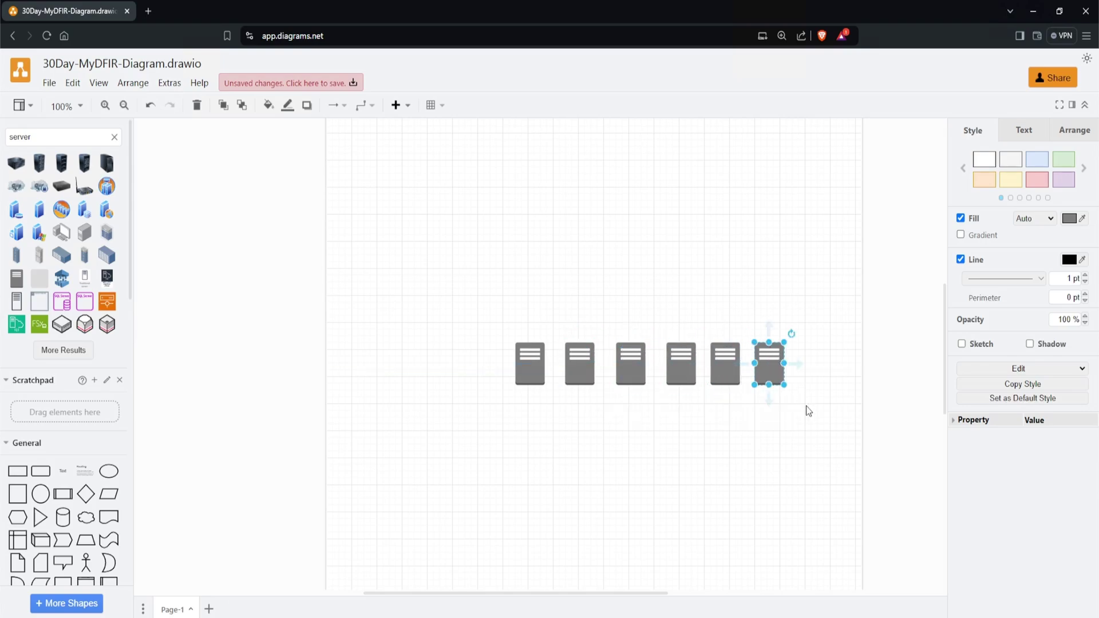
pyautogui.hotkey('ctrl', 'a')
pyautogui.moveTo(527, 368); pyautogui.dragTo(464, 361)
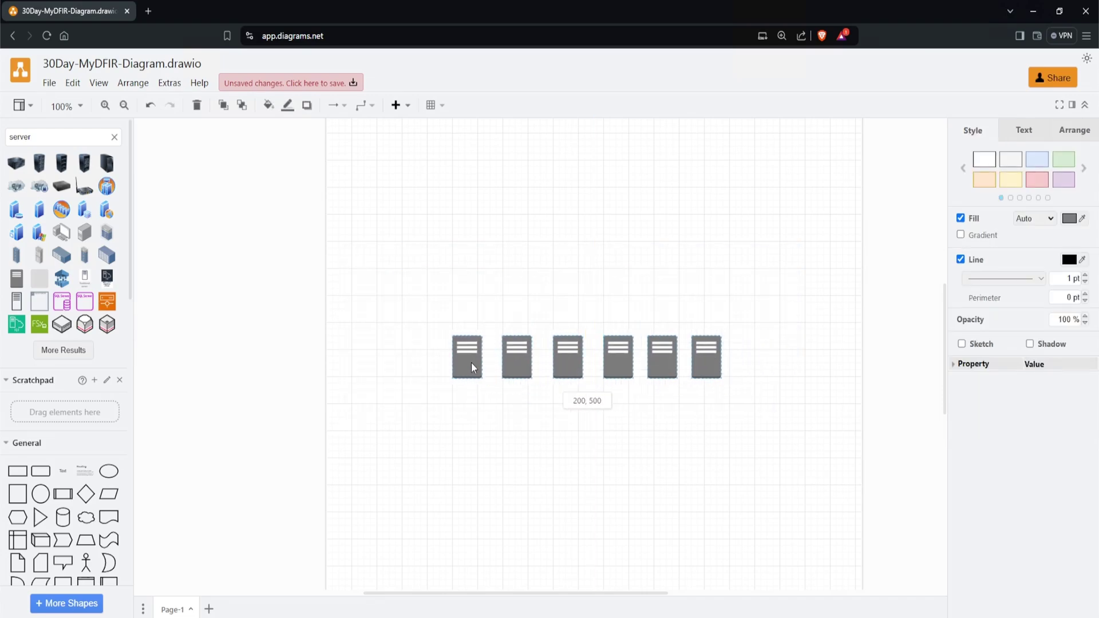
pyautogui.click(515, 432)
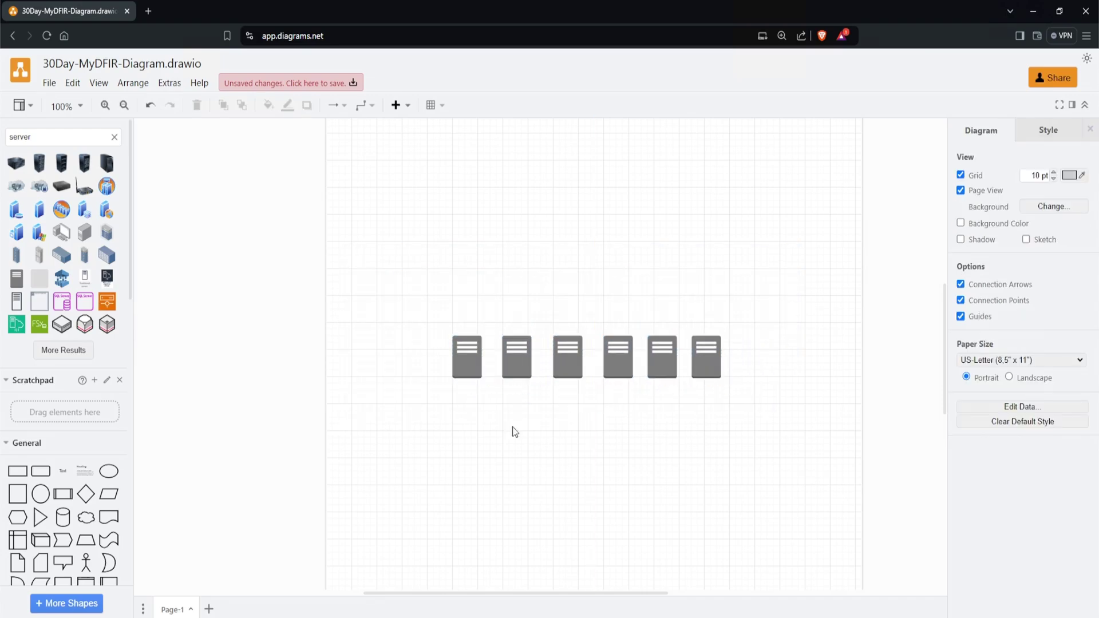
pyautogui.scroll(-1, 63, 343)
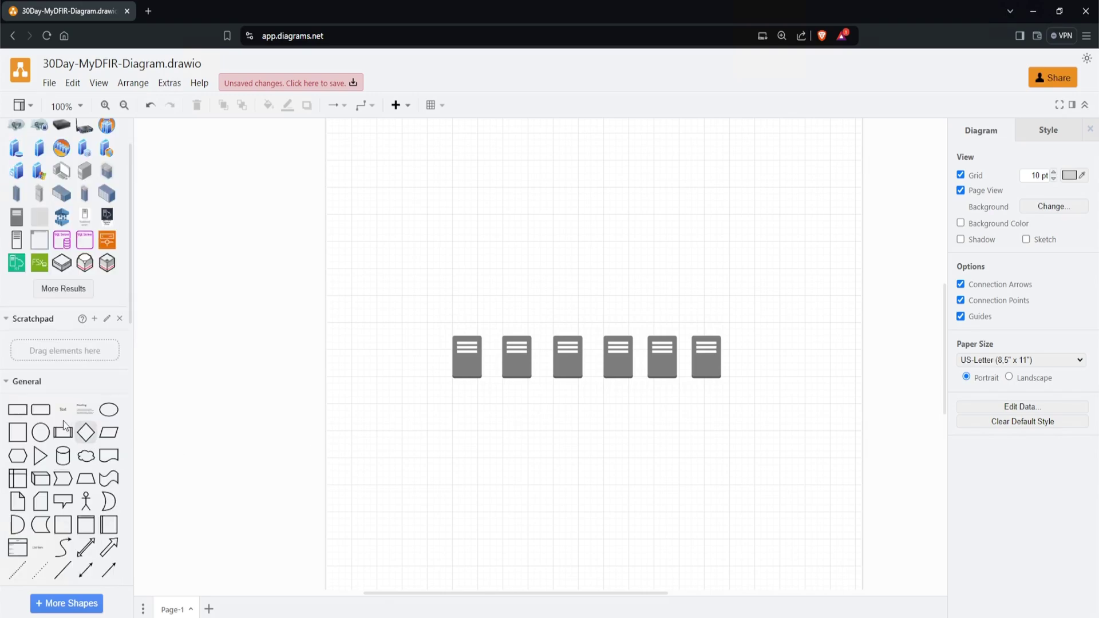
# Step: Insert a rounded rectangle and enlarge it to about 560 by 310 around the servers
pyautogui.moveTo(48, 417)
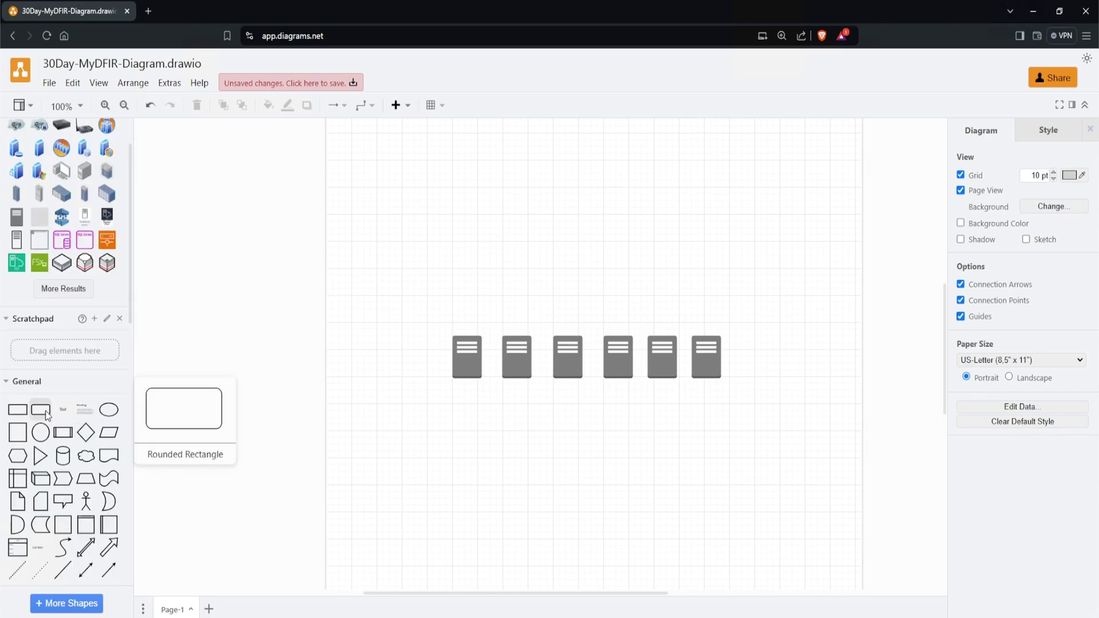
pyautogui.click(48, 416)
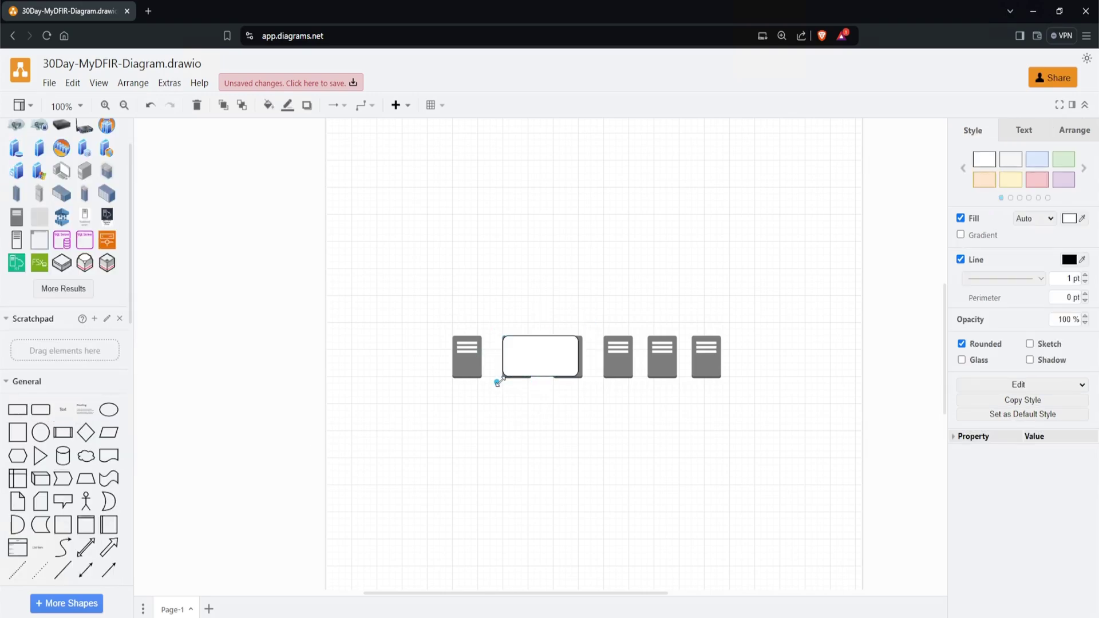
pyautogui.moveTo(500, 386); pyautogui.dragTo(422, 437)
pyautogui.moveTo(579, 333); pyautogui.dragTo(742, 261)
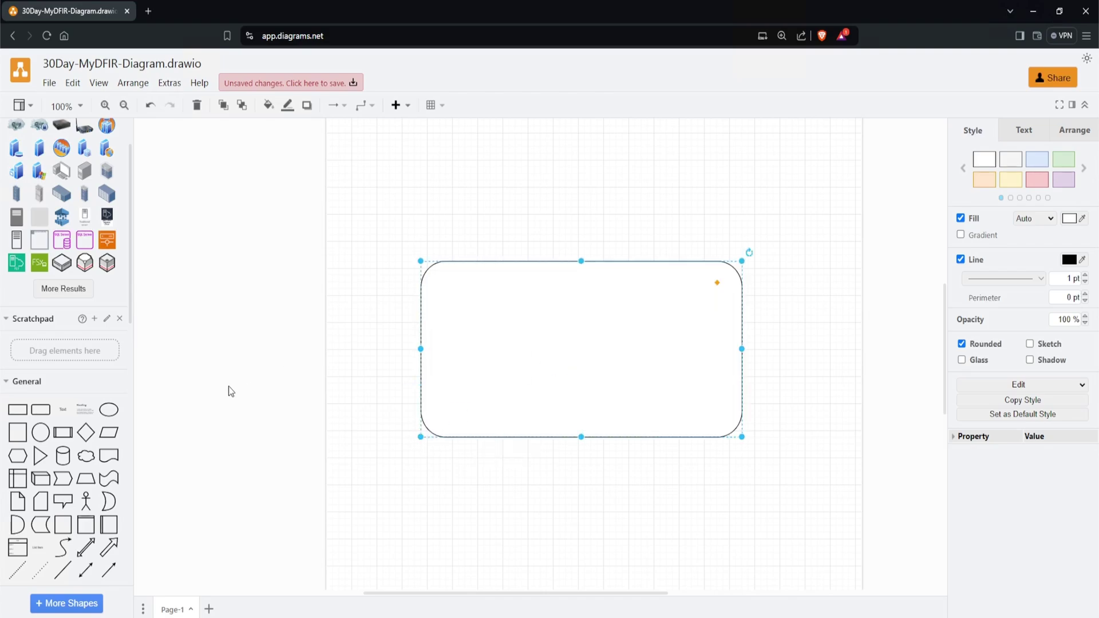
# Step: Add a VULTR text label in the rectangle's top-left corner
pyautogui.moveTo(67, 411)
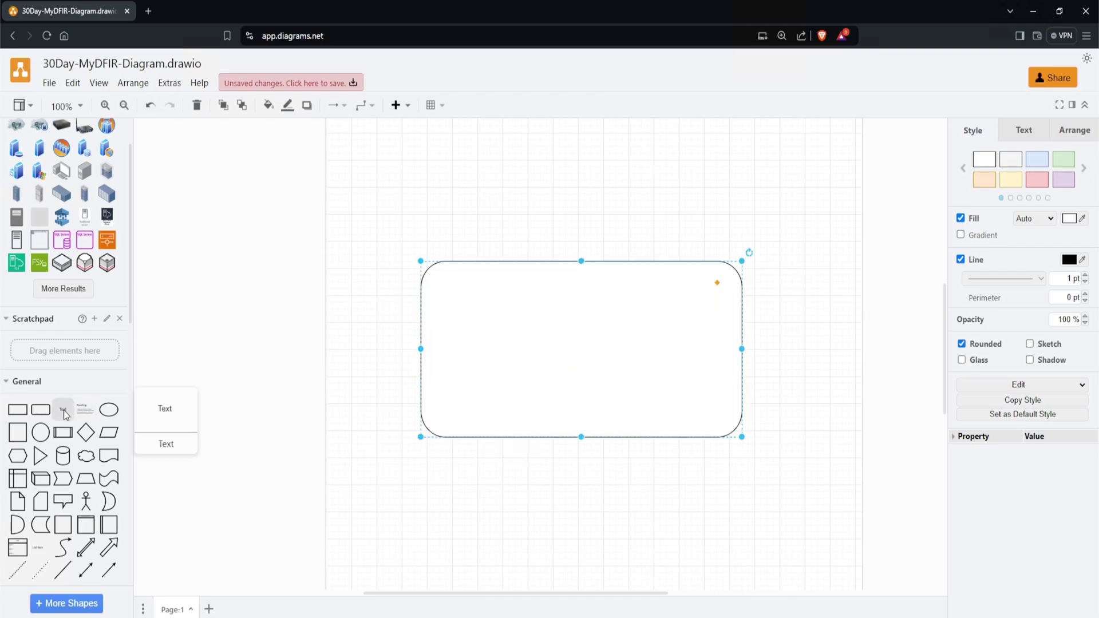
pyautogui.click(67, 413)
pyautogui.doubleClick(550, 354)
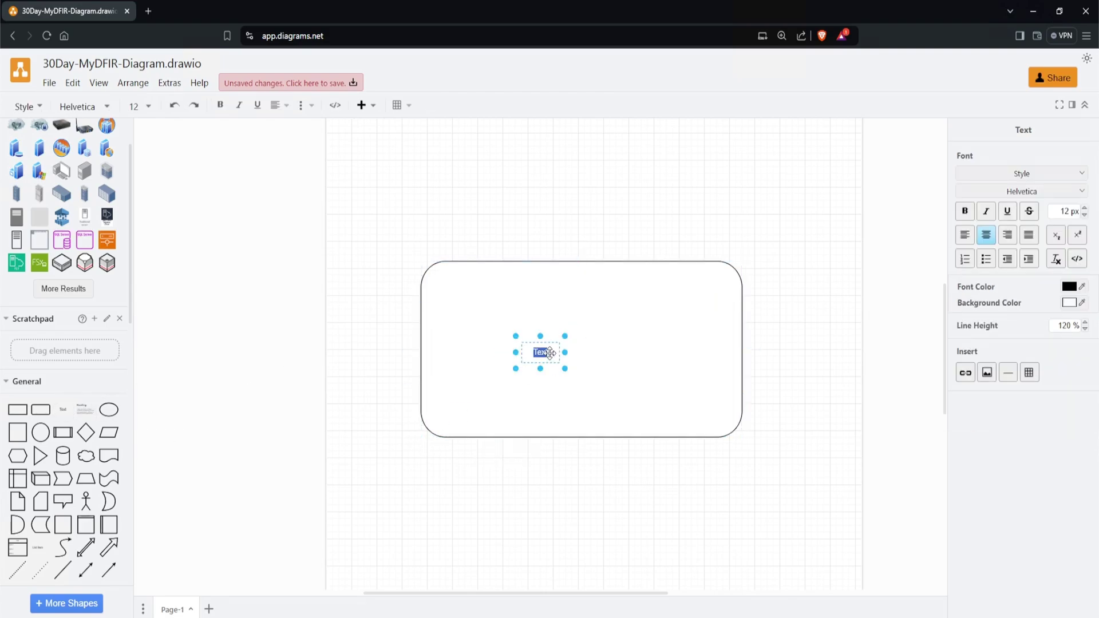
pyautogui.write('VULTR')
pyautogui.moveTo(541, 352); pyautogui.dragTo(452, 284)
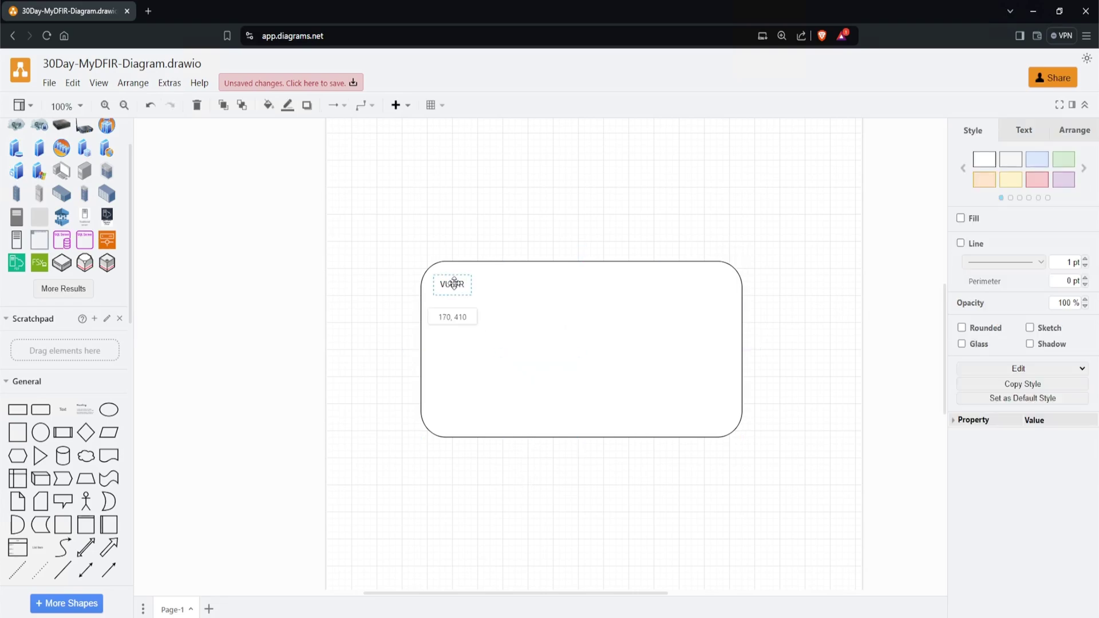
pyautogui.click(574, 452)
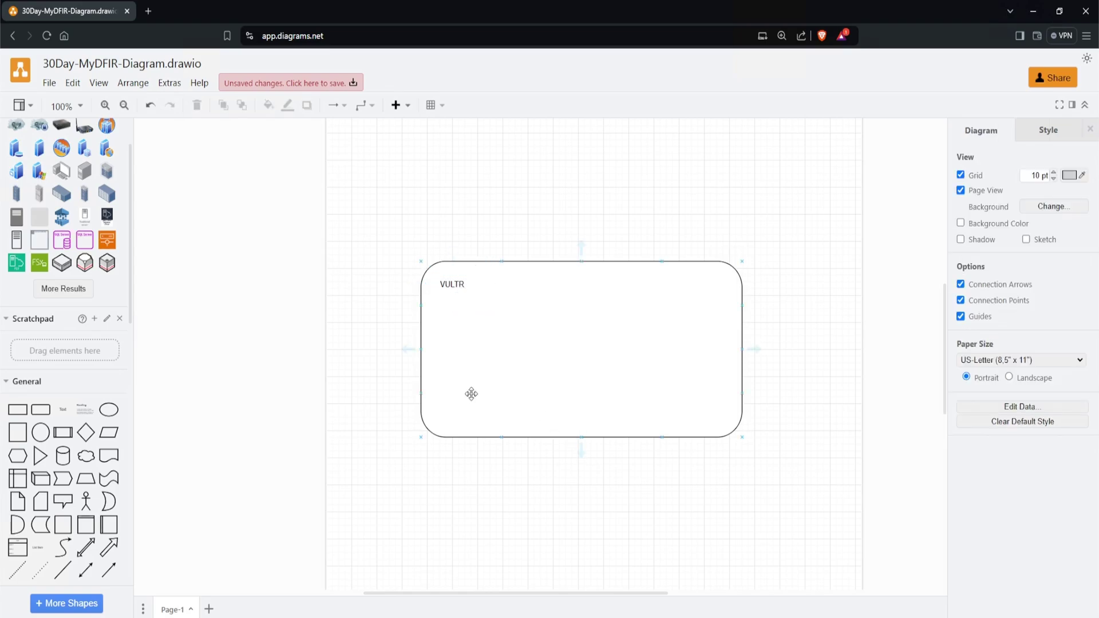
# Step: Send the rounded rectangle to the back, behind the servers
pyautogui.click(471, 395)
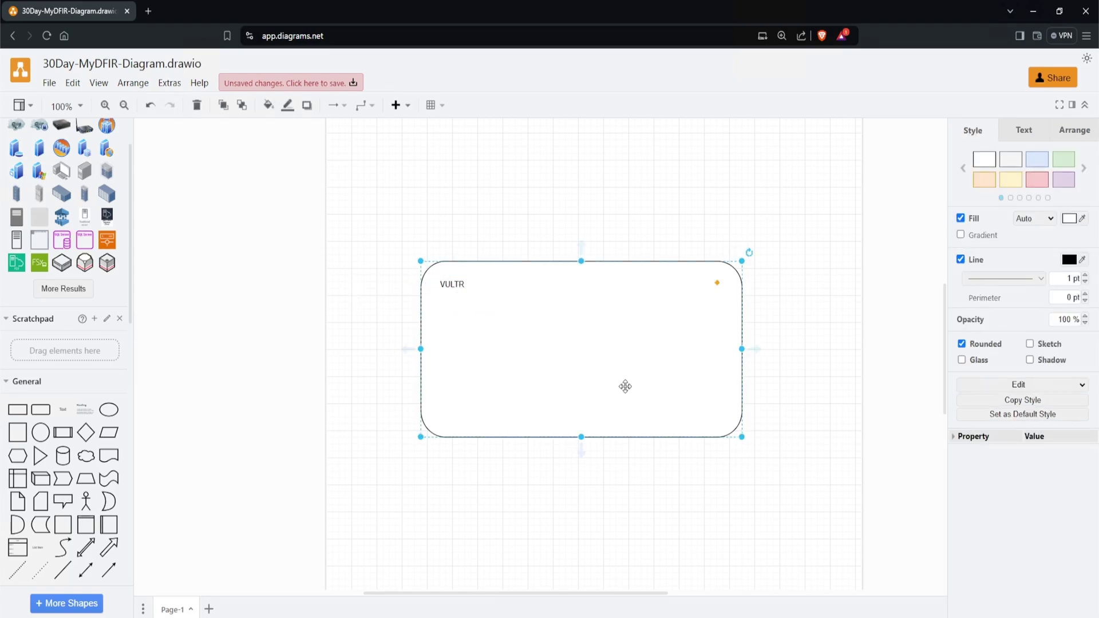
pyautogui.rightClick(460, 380)
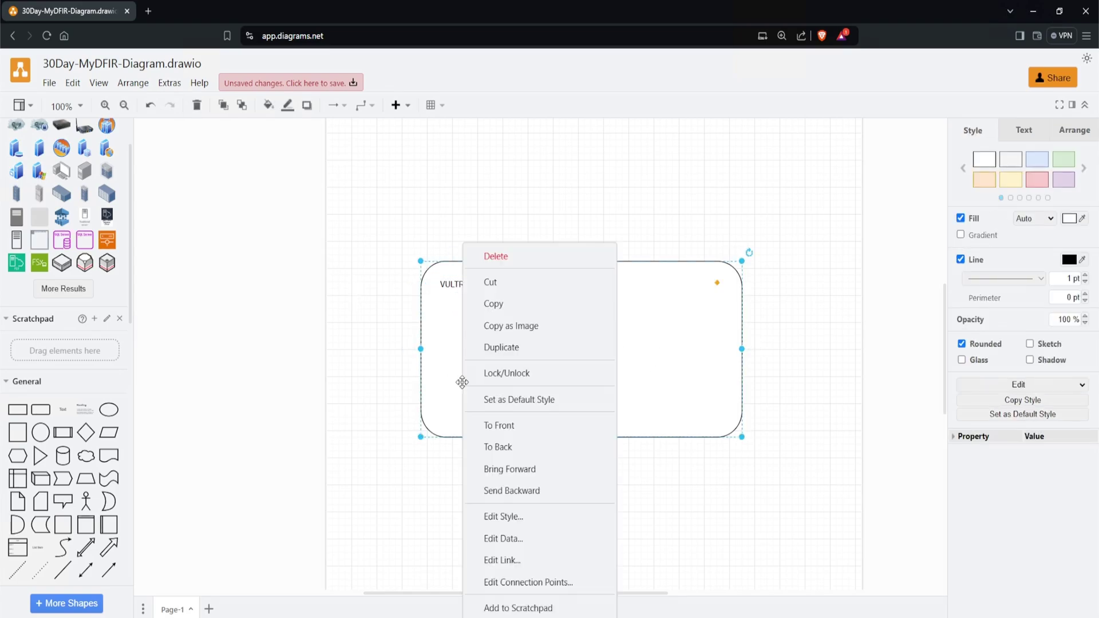
pyautogui.click(509, 448)
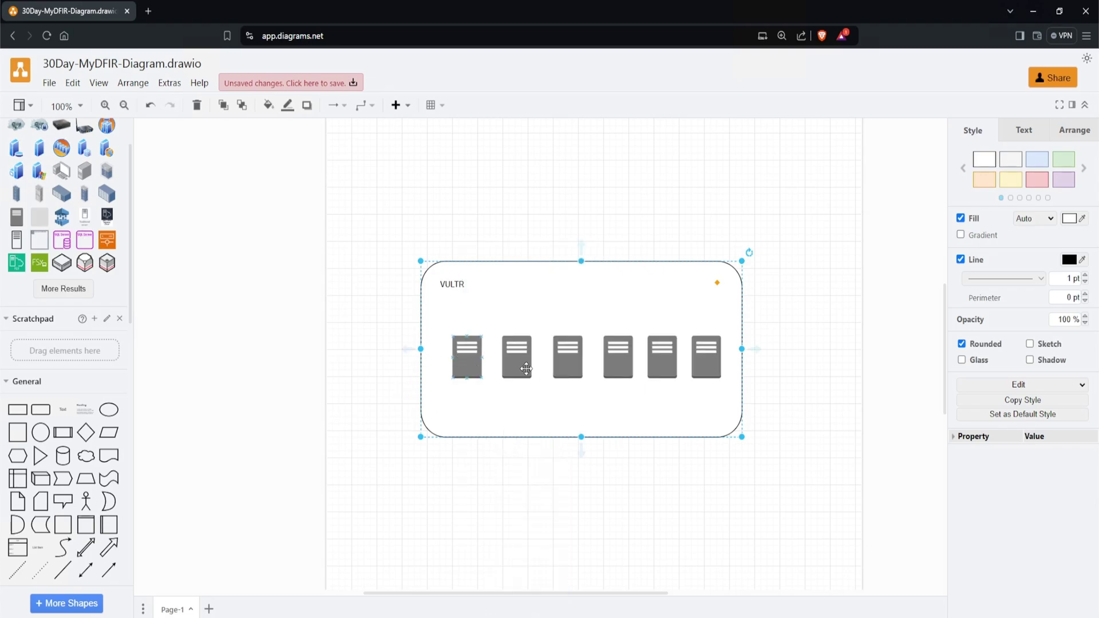
pyautogui.press('Escape')
# Step: Label the first two servers Elastic & Kibana and Windows Server RDP Enabled
pyautogui.doubleClick(473, 362)
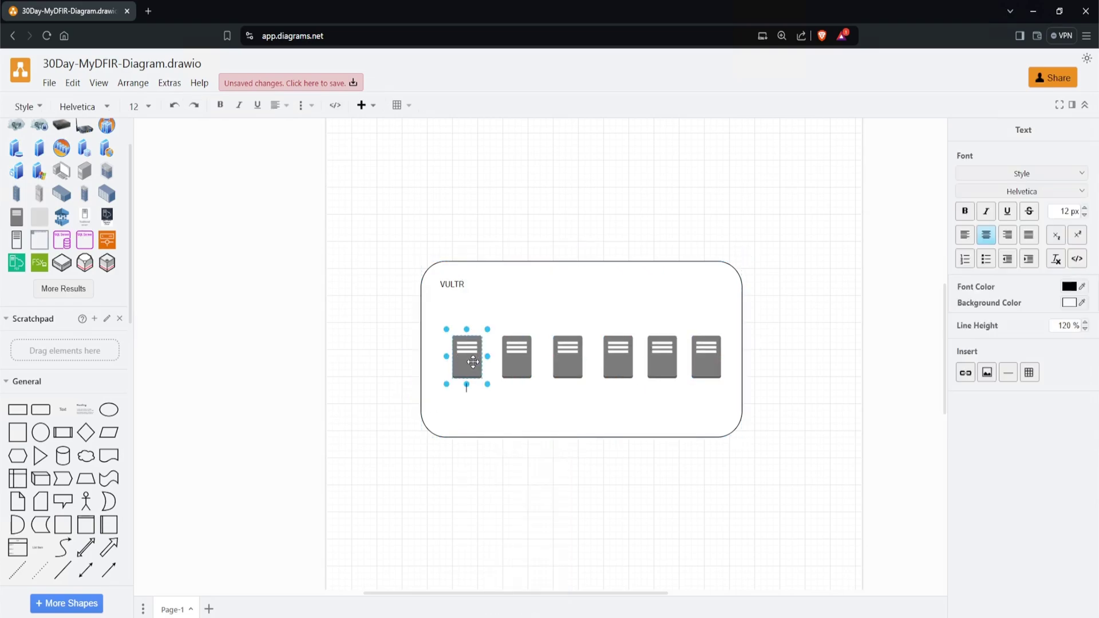
pyautogui.write('Elastic & Kibana')
pyautogui.press('Tab')
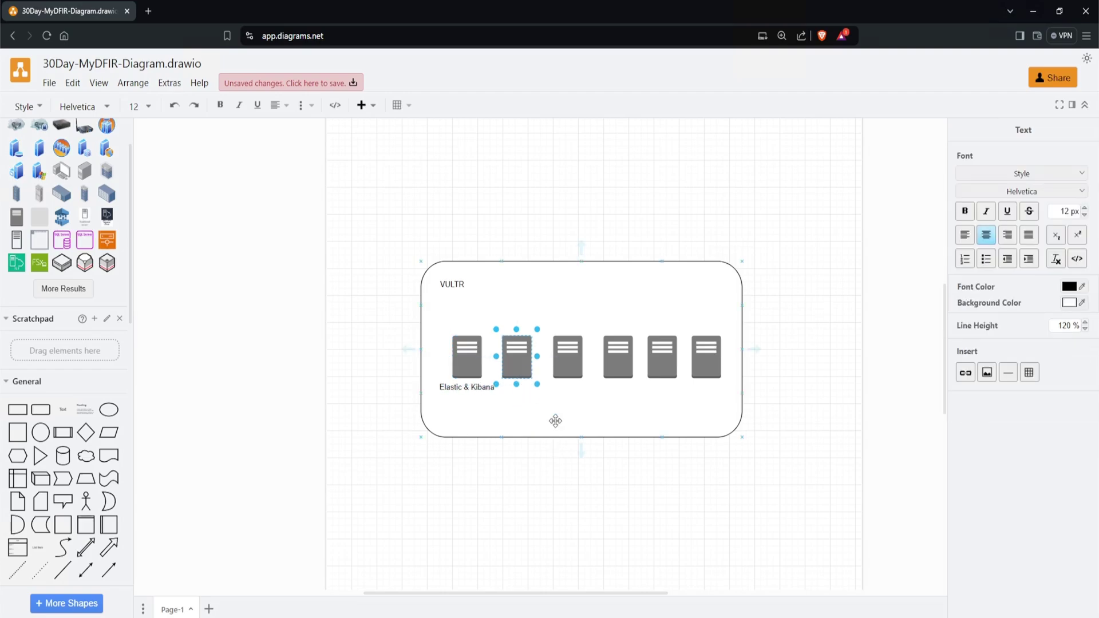
pyautogui.write('Windows')
pyautogui.write('Server RDP Enabled')
pyautogui.click(570, 358)
# Step: Label the third server Ubuntu Server / SSH Enabled on two lines, and the fourth Fleet Server
pyautogui.doubleClick(570, 358)
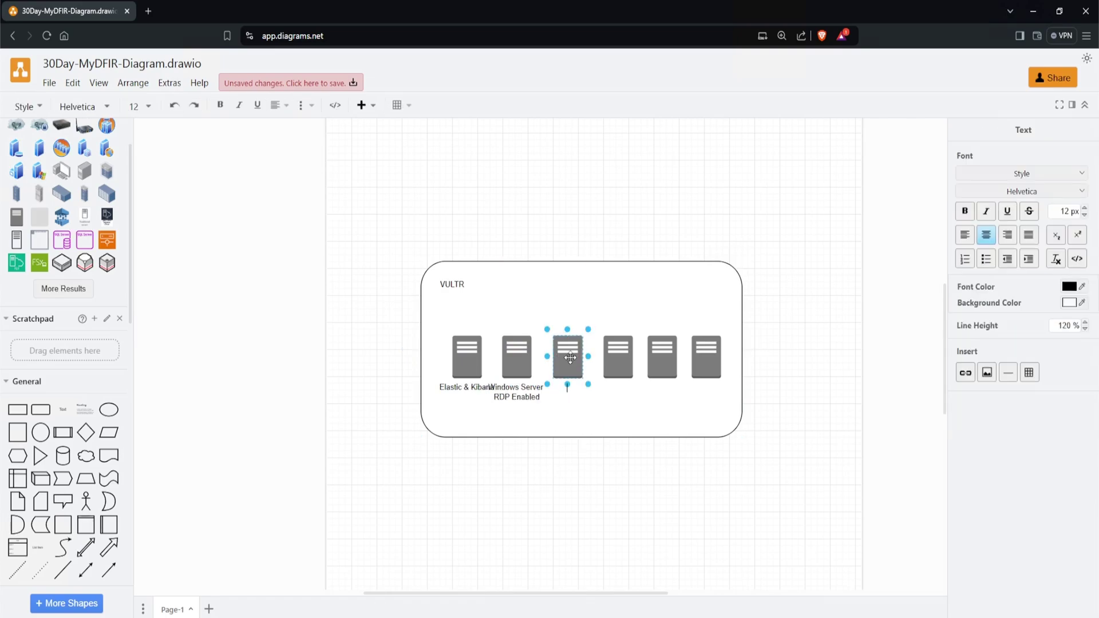
pyautogui.write('Ubuntu Server')
pyautogui.press('Return')
pyautogui.write('SSH')
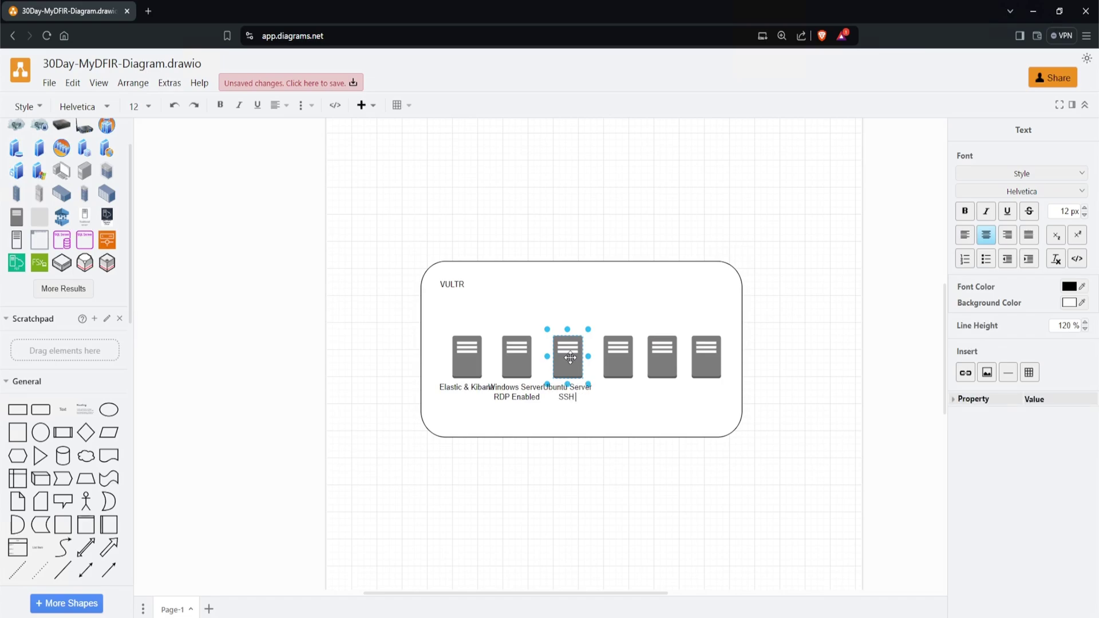
pyautogui.write(' Enabled')
pyautogui.doubleClick(619, 366)
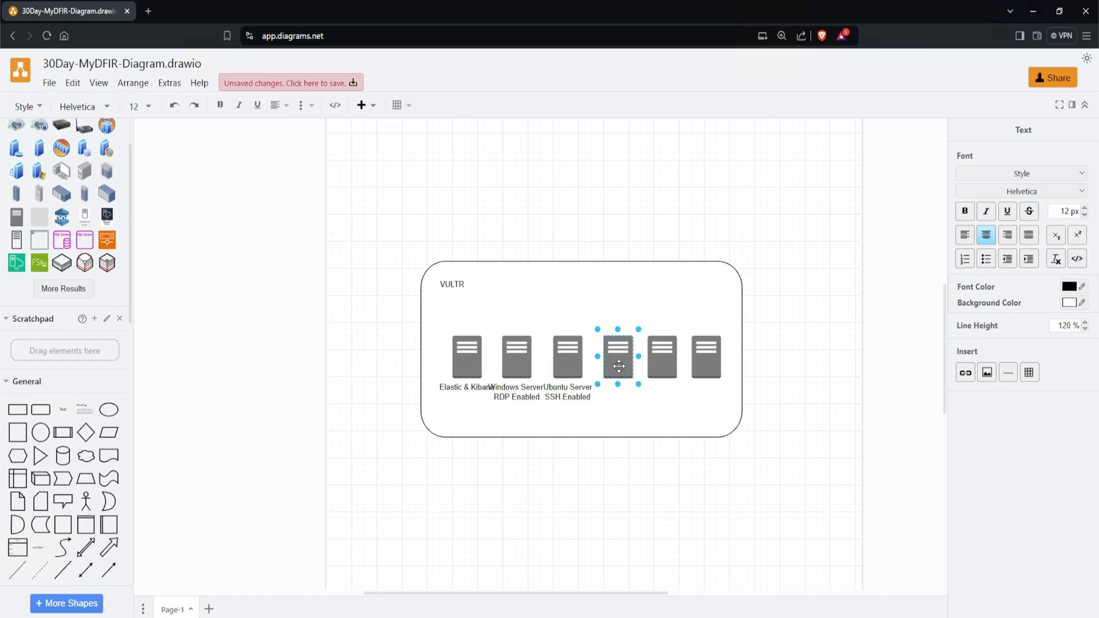
pyautogui.write('Fleet Server')
# Step: Label the fifth server osTicket Server and the sixth C2 Server
pyautogui.click(664, 362)
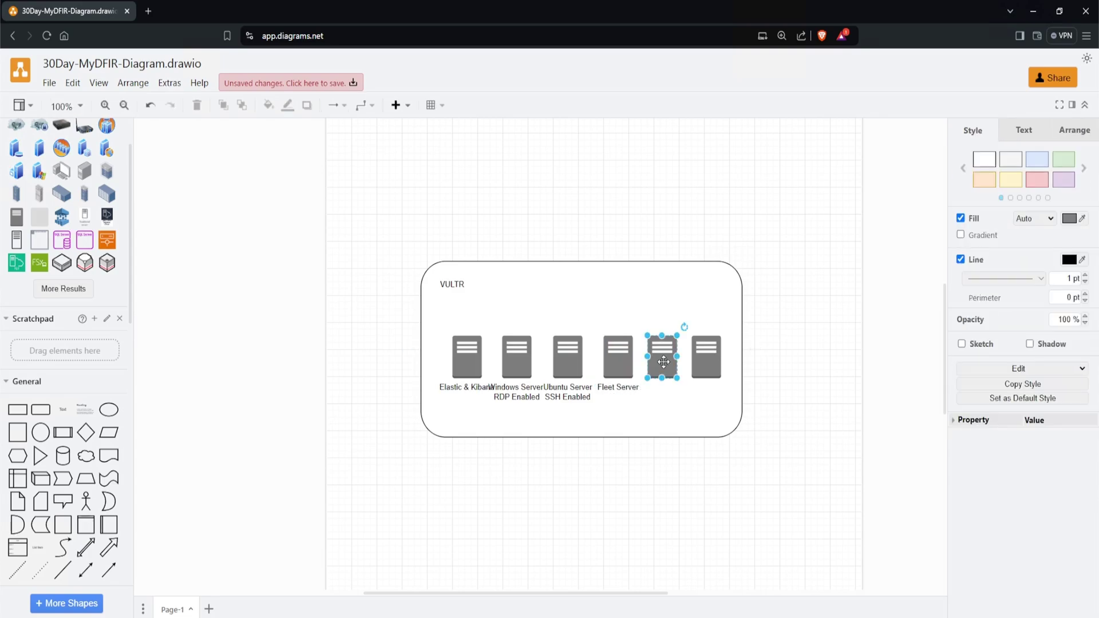
pyautogui.doubleClick(664, 362)
pyautogui.write('osTicket')
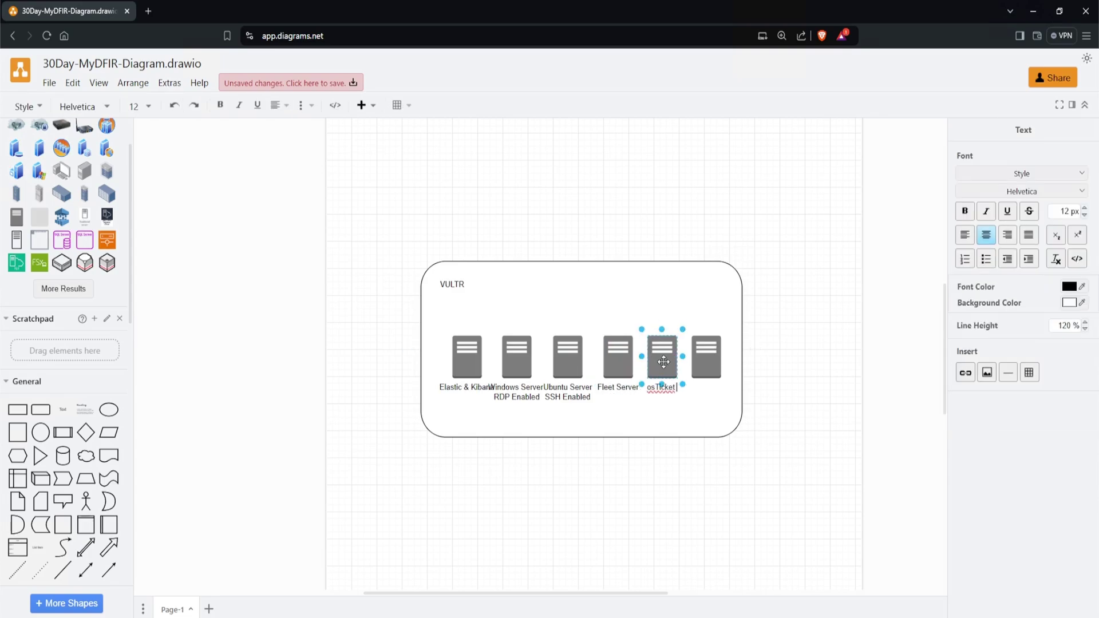
pyautogui.write(' Server')
pyautogui.click(710, 358)
pyautogui.doubleClick(713, 371)
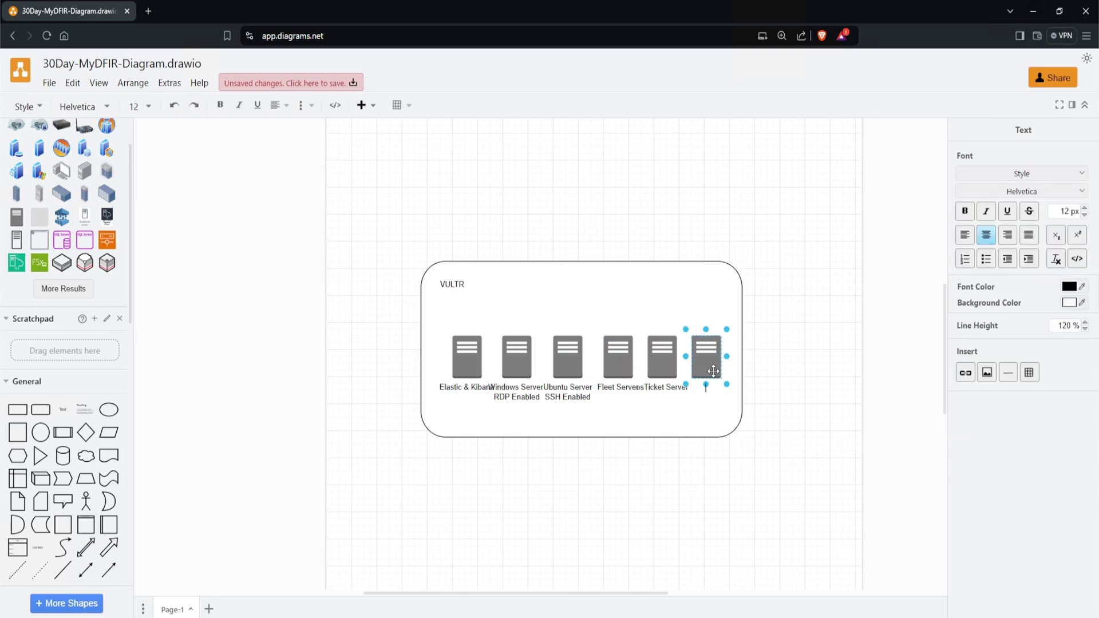
pyautogui.write('C2 Server')
pyautogui.press('Escape')
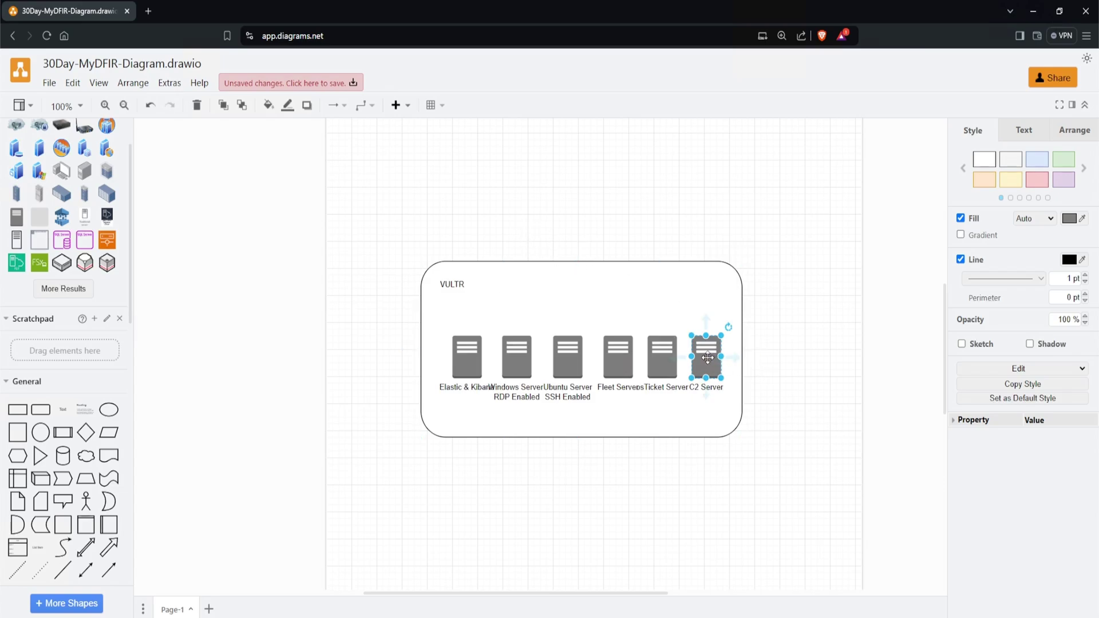
# Step: Move C2 Server to the right of the VULTR box and fill it dark red (CC0000)
pyautogui.moveTo(717, 350); pyautogui.dragTo(801, 283)
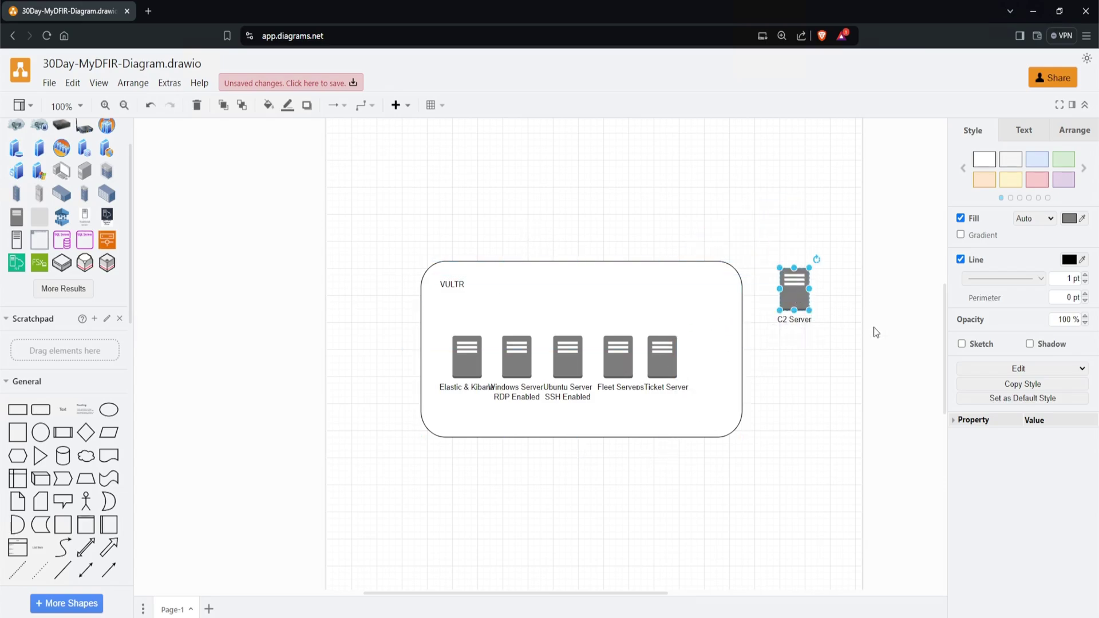
pyautogui.click(1039, 182)
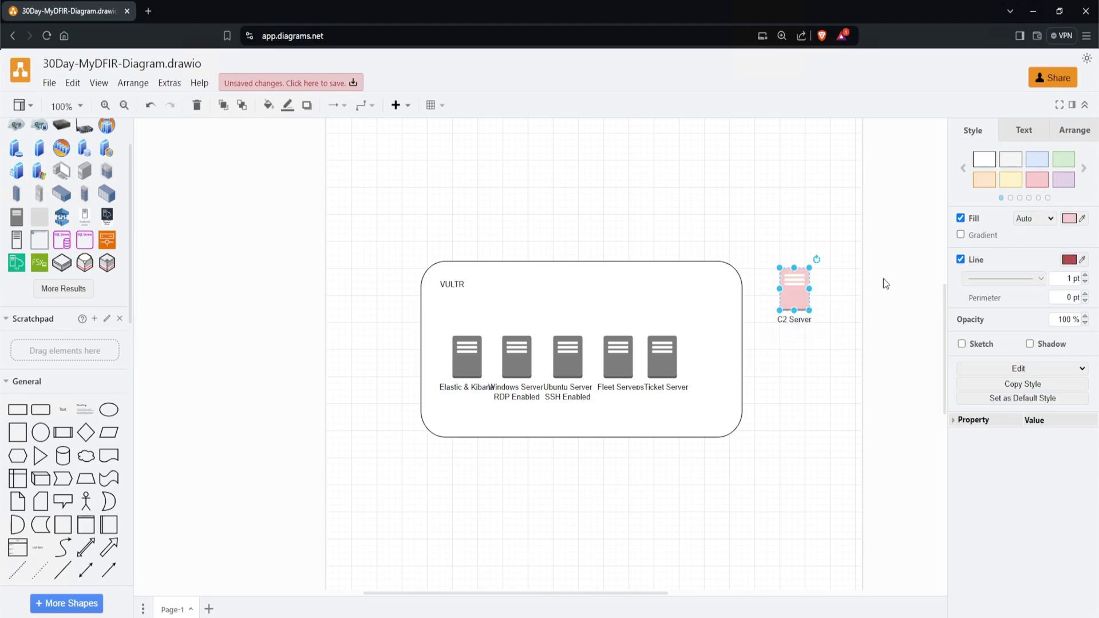
pyautogui.click(1068, 218)
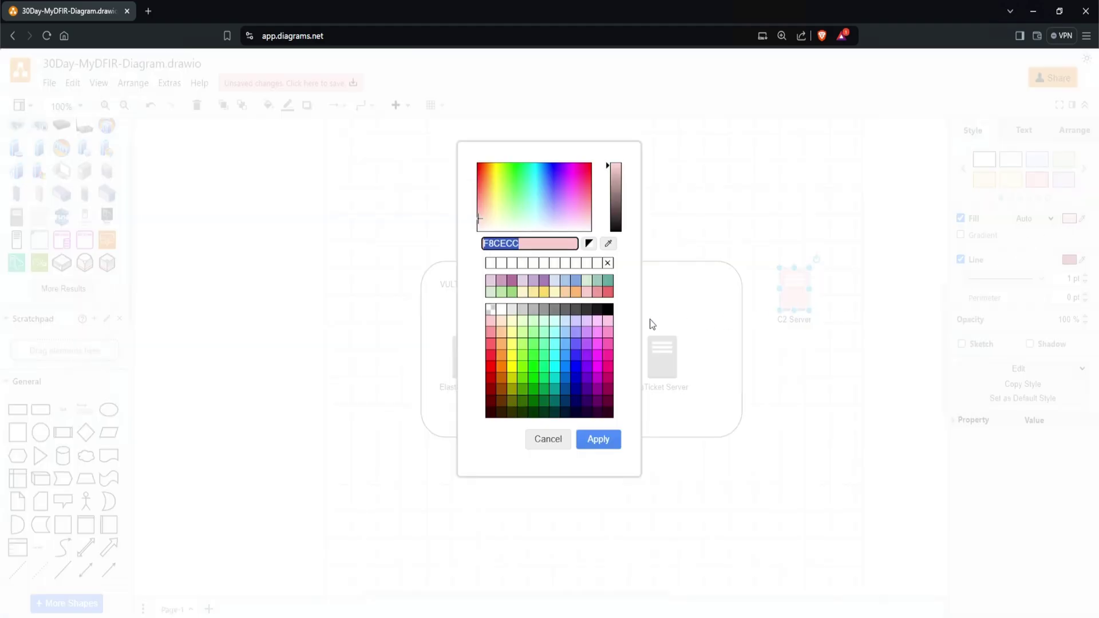
pyautogui.click(491, 383)
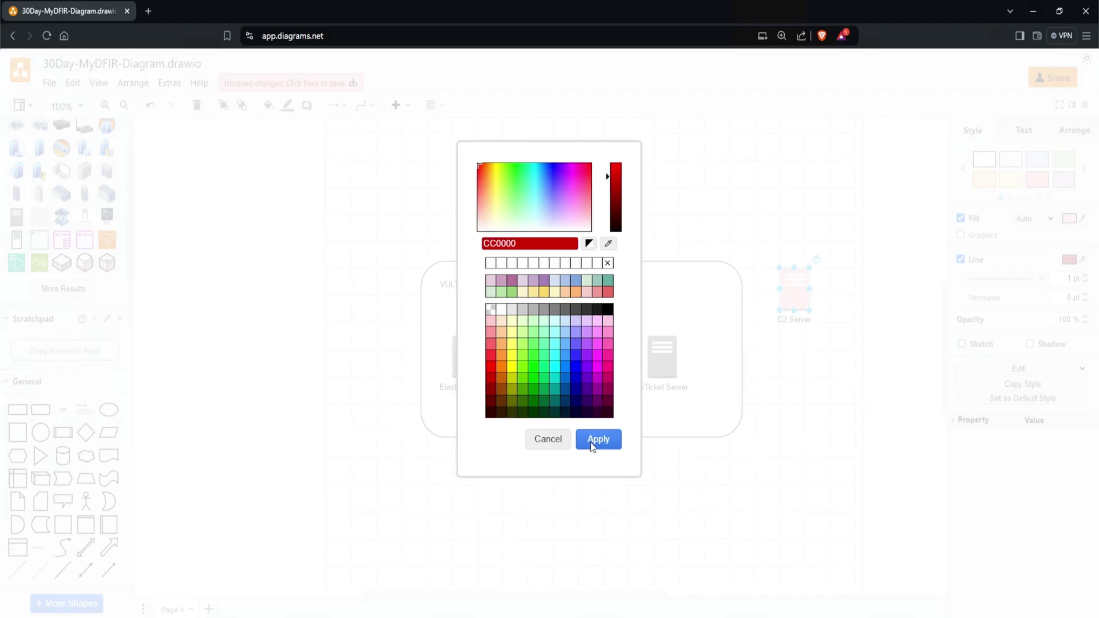
pyautogui.click(590, 442)
pyautogui.click(769, 452)
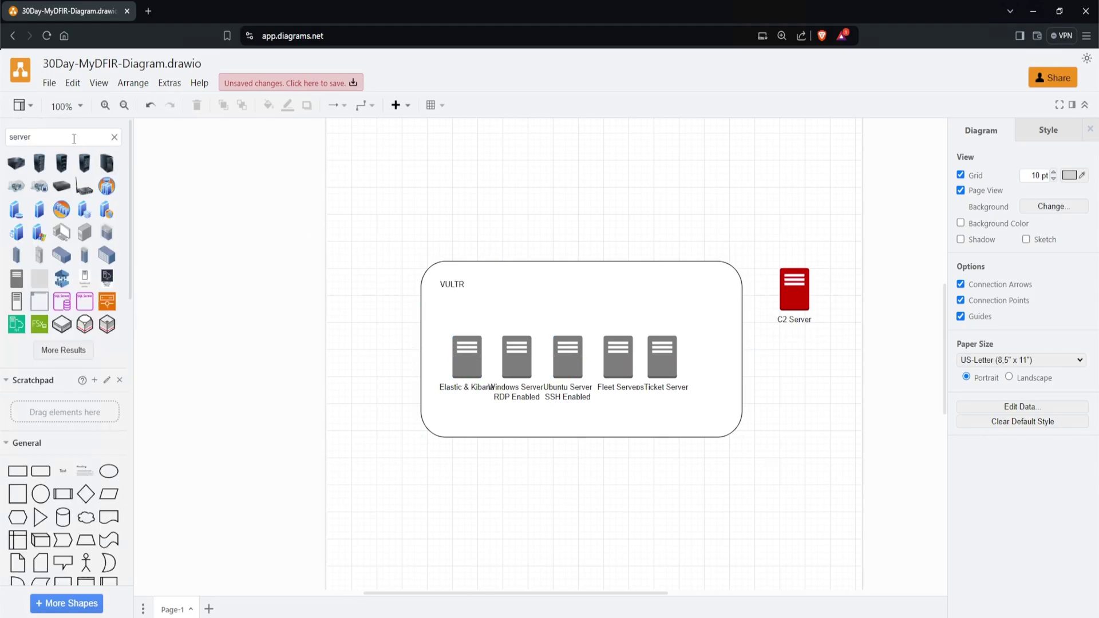
# Step: Search shapes for vpc and place a VPC group sized to fill the VULTR box
pyautogui.doubleClick(73, 138)
pyautogui.write('vpc')
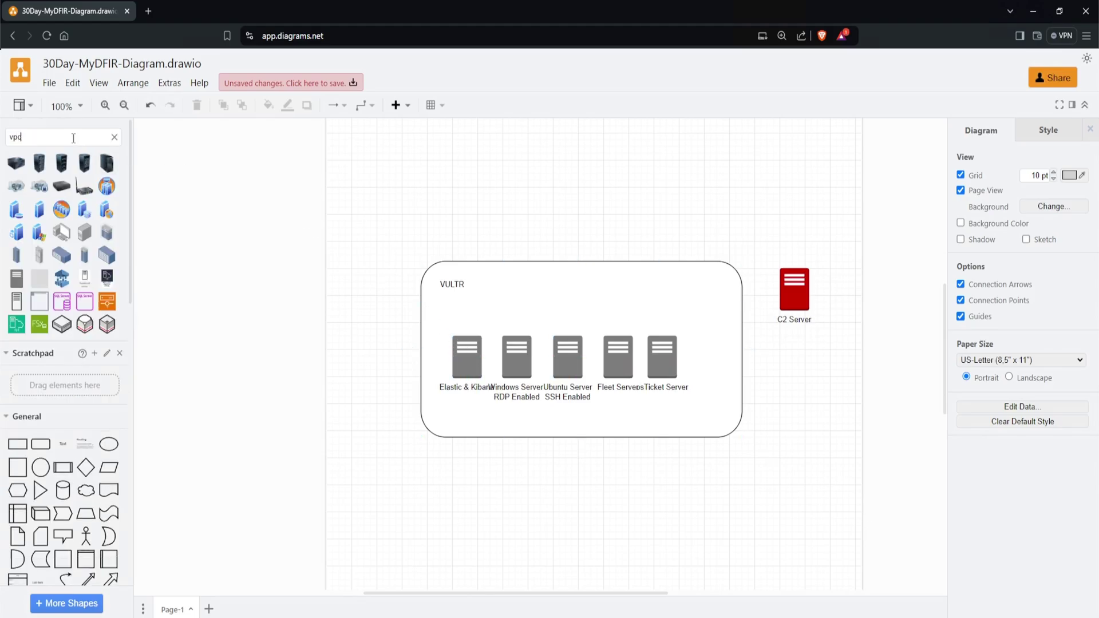
pyautogui.press('Return')
pyautogui.moveTo(89, 191)
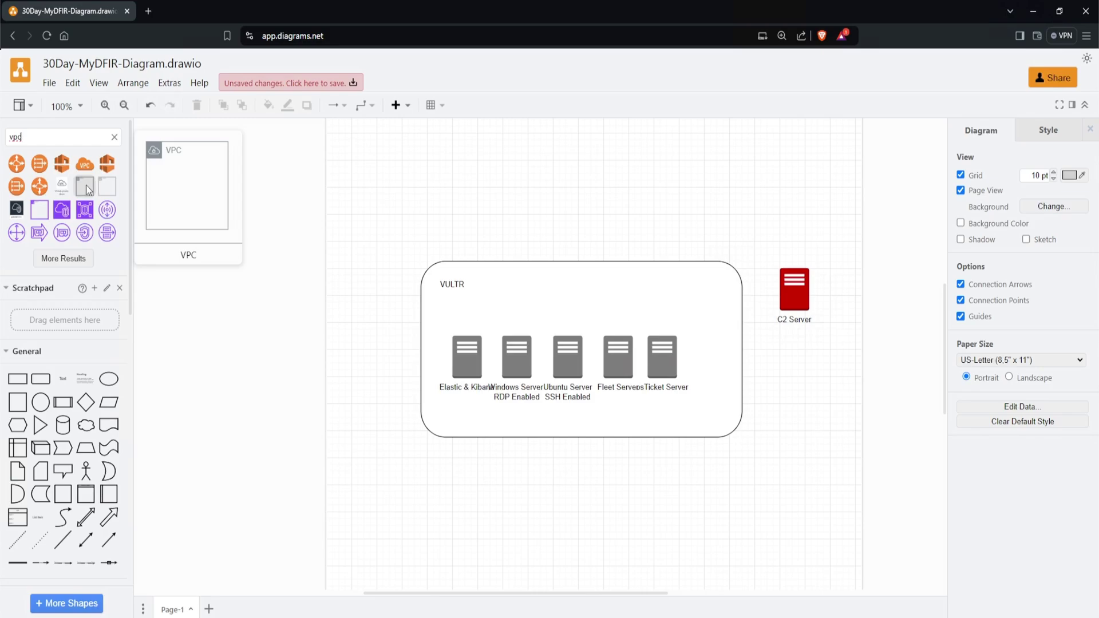
pyautogui.moveTo(89, 190); pyautogui.dragTo(541, 360)
pyautogui.moveTo(503, 322); pyautogui.dragTo(440, 295)
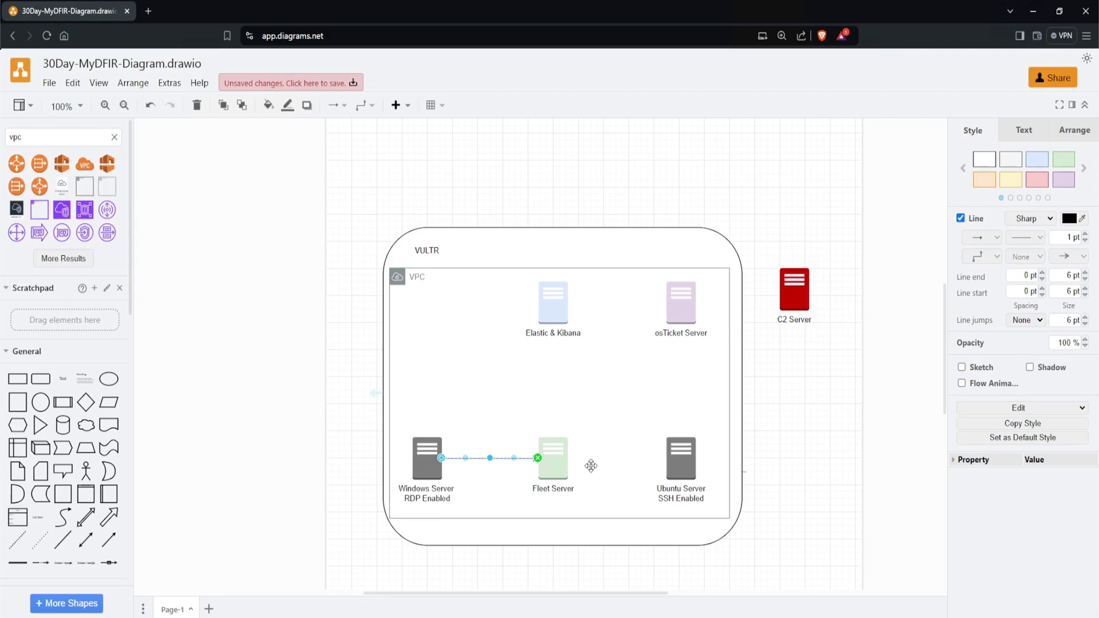
# Step: Connect Ubuntu Server to Fleet Server and label the Windows–Fleet arrow Managed
pyautogui.click(590, 465)
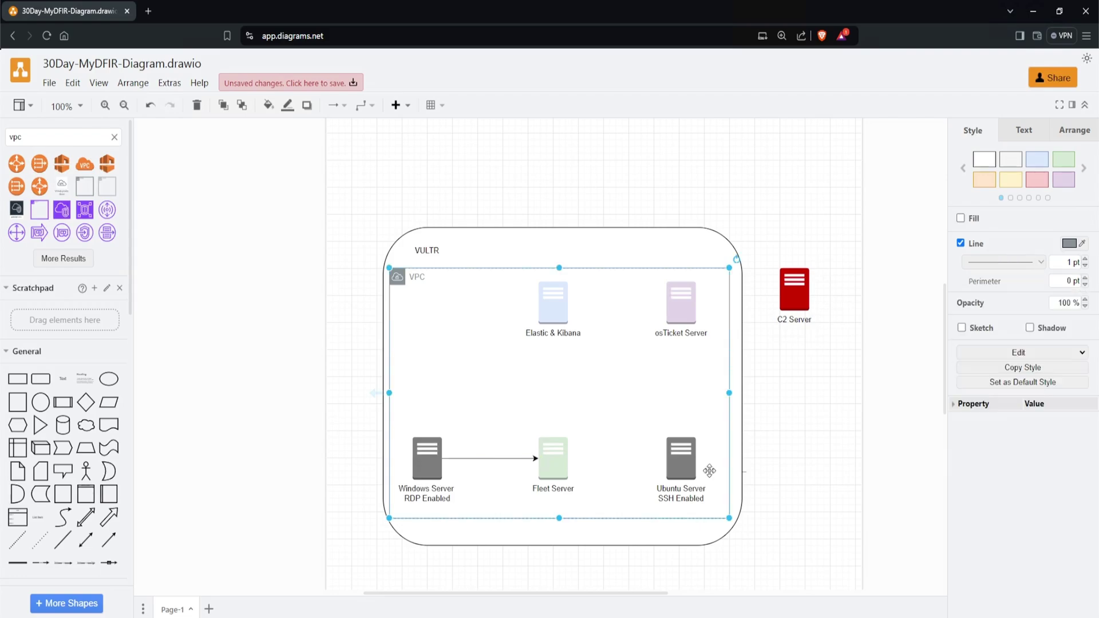
pyautogui.moveTo(655, 458); pyautogui.dragTo(565, 460)
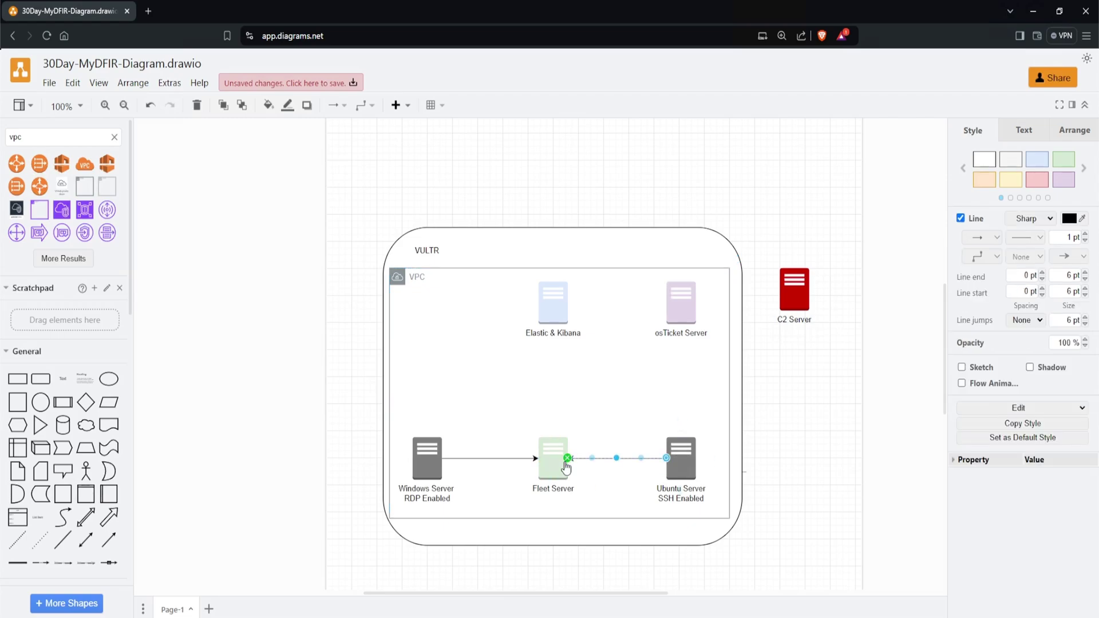
pyautogui.doubleClick(481, 458)
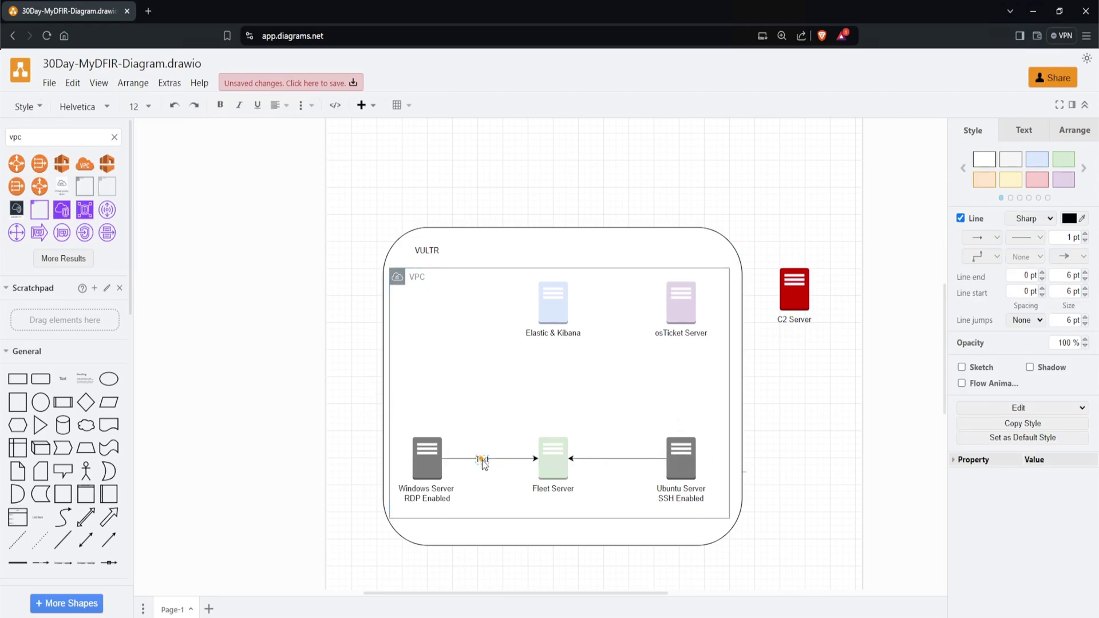
pyautogui.write('Managed')
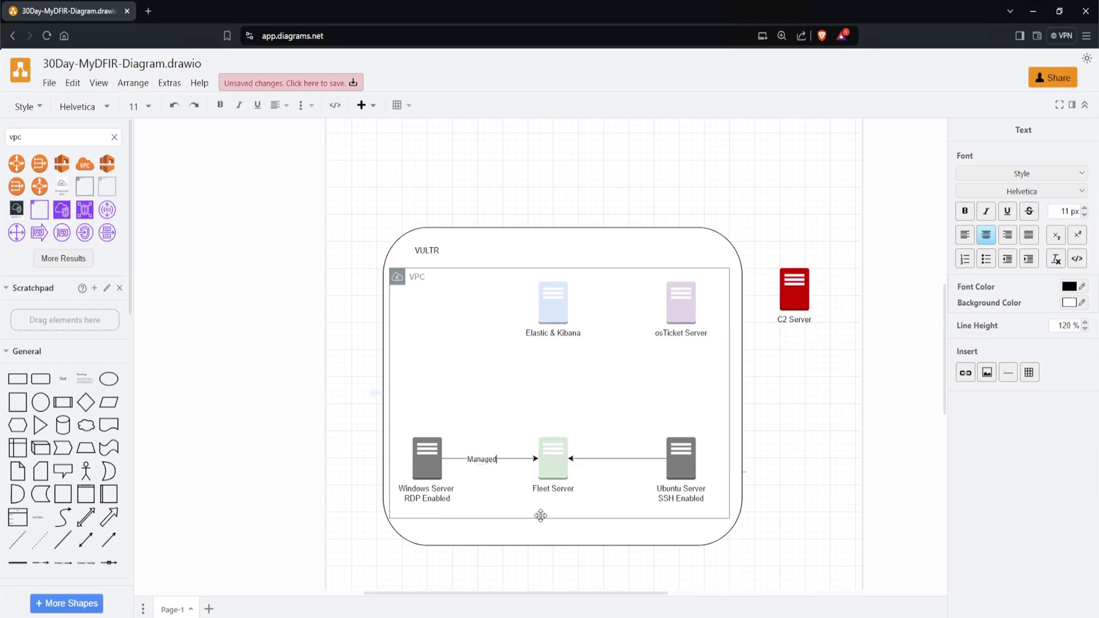
pyautogui.doubleClick(617, 458)
# Step: Label the Ubuntu–Fleet arrow Managed and draw an arrow from Fleet Server to Elastic & Kibana
pyautogui.write('Managed')
pyautogui.click(589, 413)
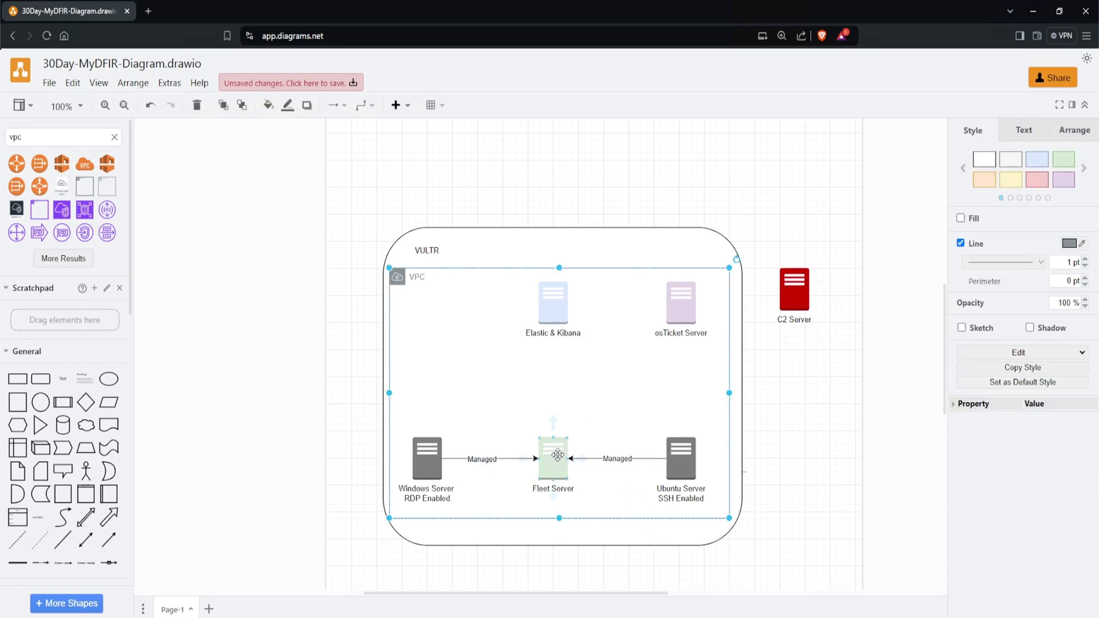
pyautogui.click(559, 455)
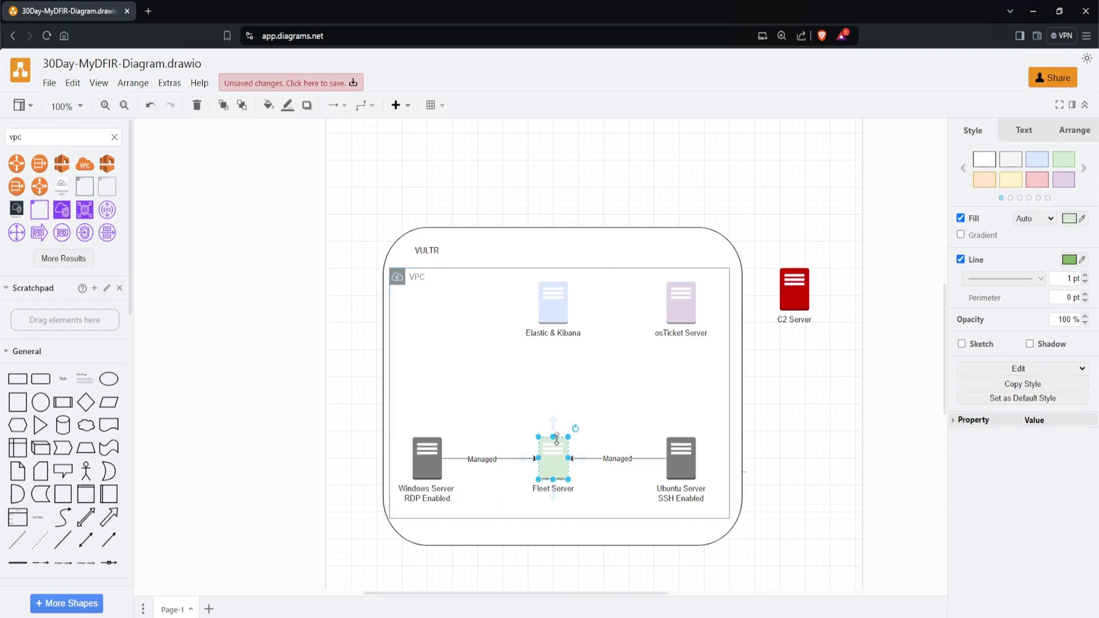
pyautogui.moveTo(552, 424); pyautogui.dragTo(561, 338)
pyautogui.click(587, 378)
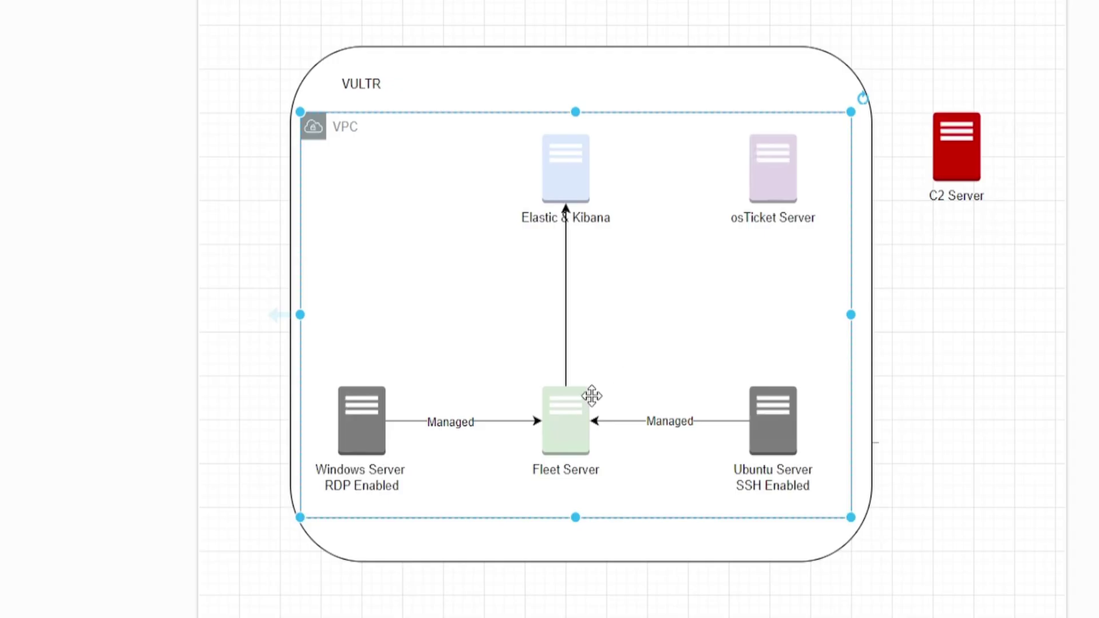
# Step: Make the Elastic–Fleet connector double-headed
pyautogui.click(561, 449)
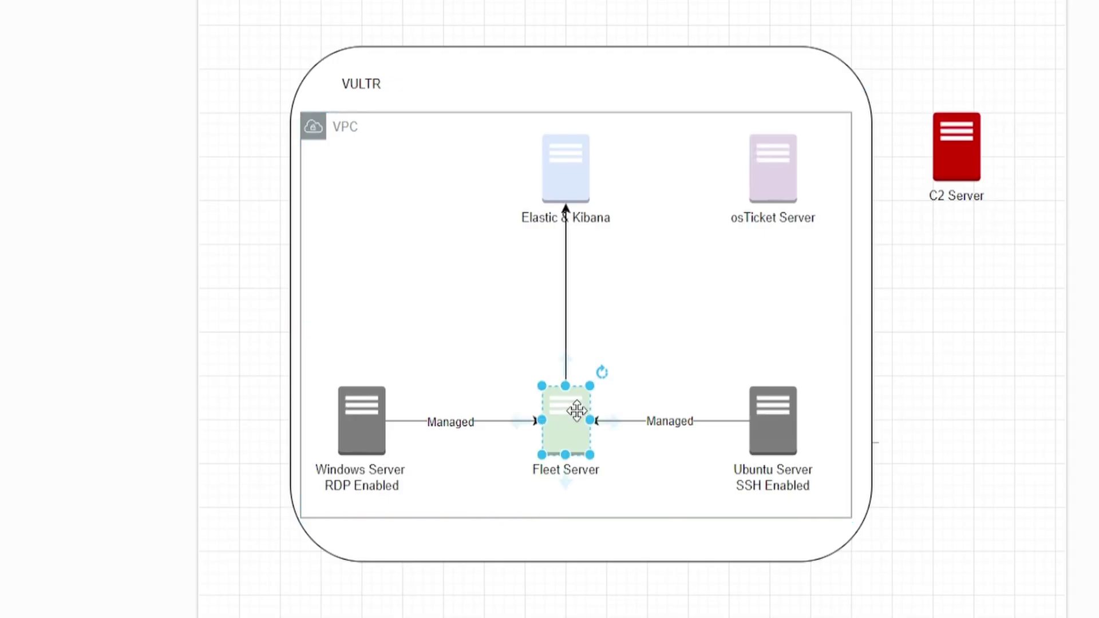
pyautogui.click(695, 344)
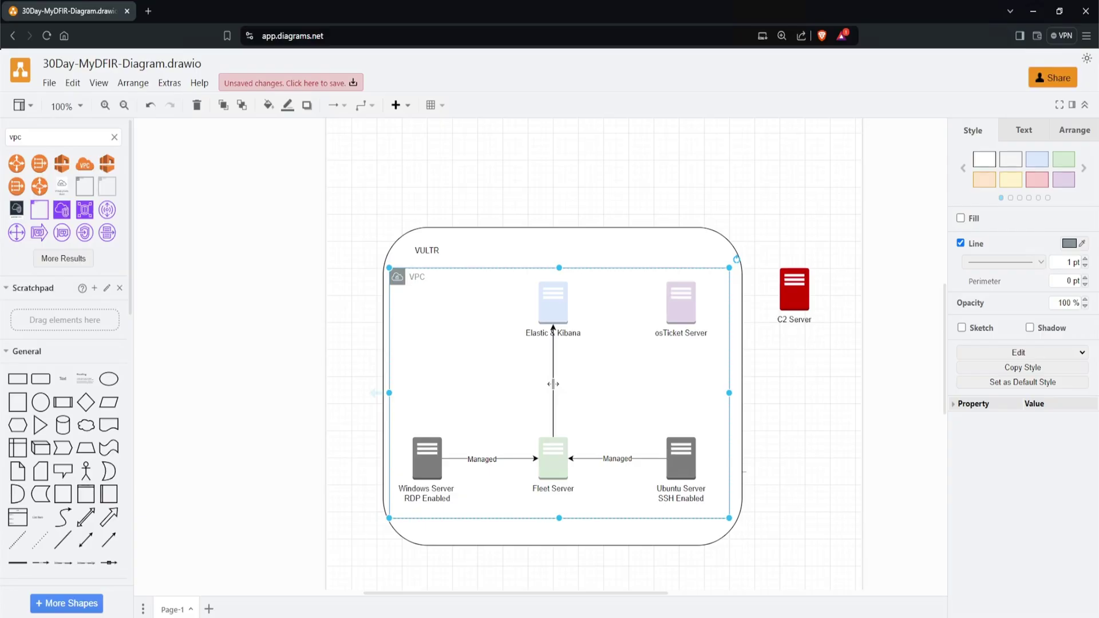
pyautogui.click(553, 385)
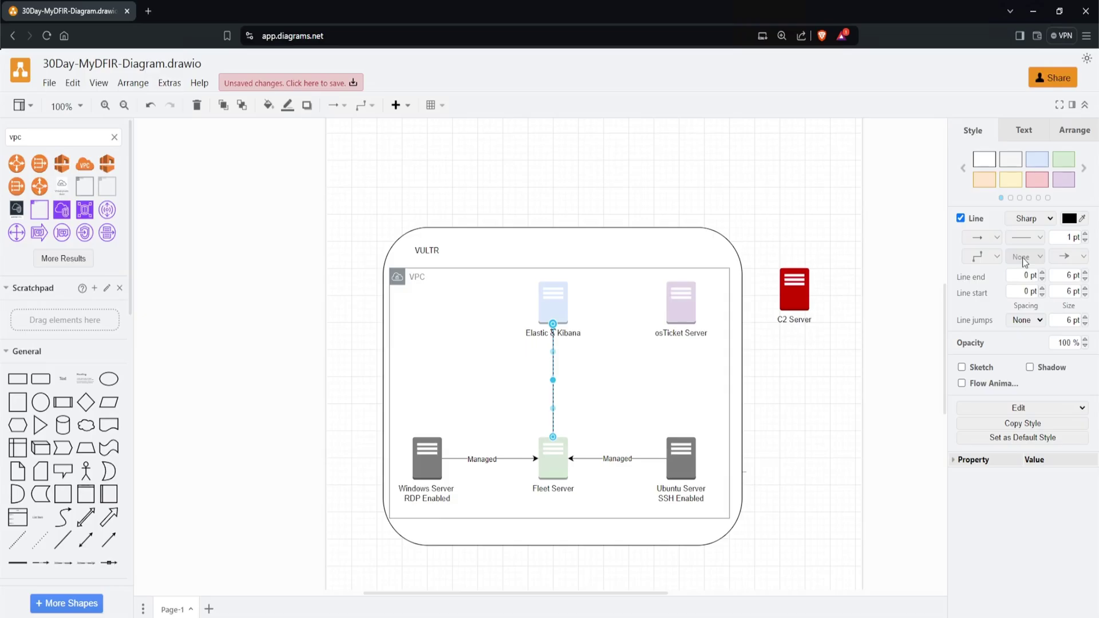
pyautogui.click(1022, 258)
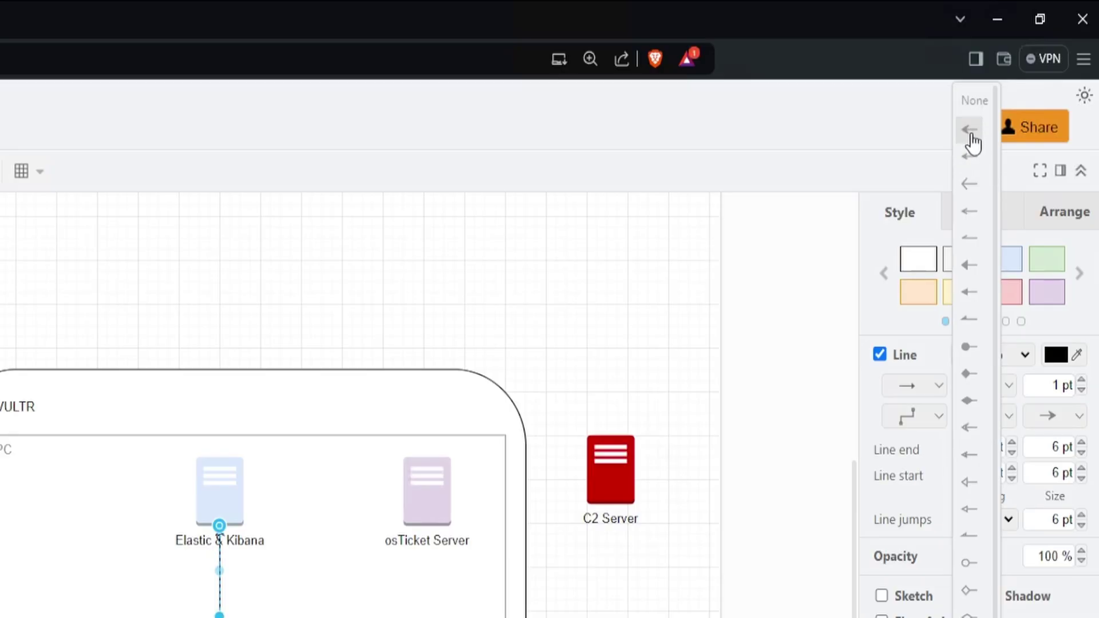
pyautogui.click(970, 131)
pyautogui.click(298, 607)
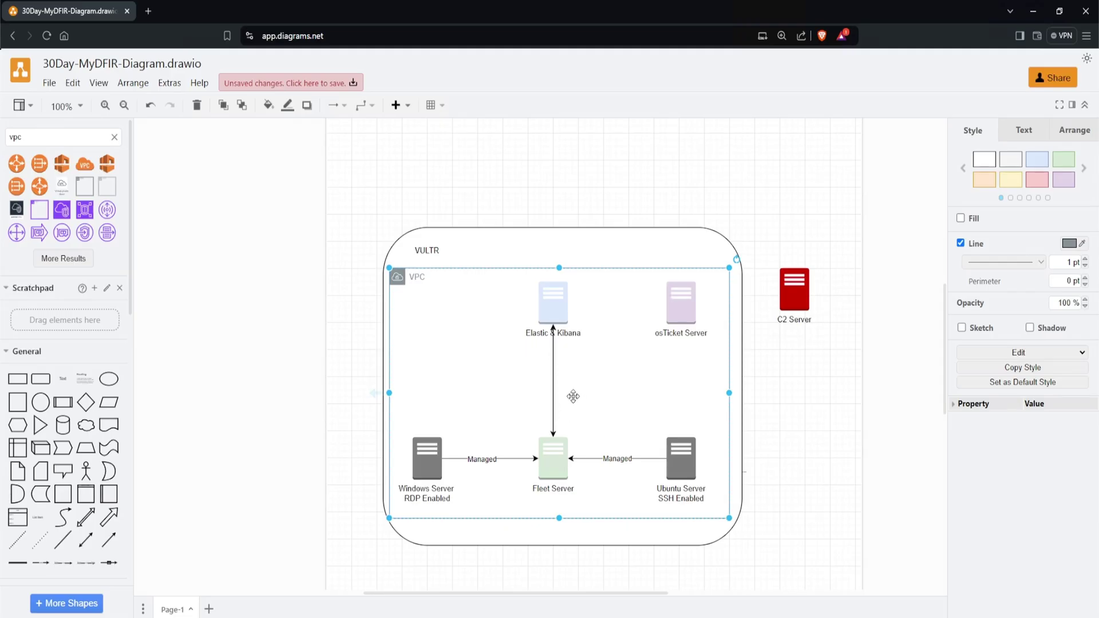
# Step: Colour the Elastic–Fleet connector orange and make it dashed
pyautogui.click(553, 395)
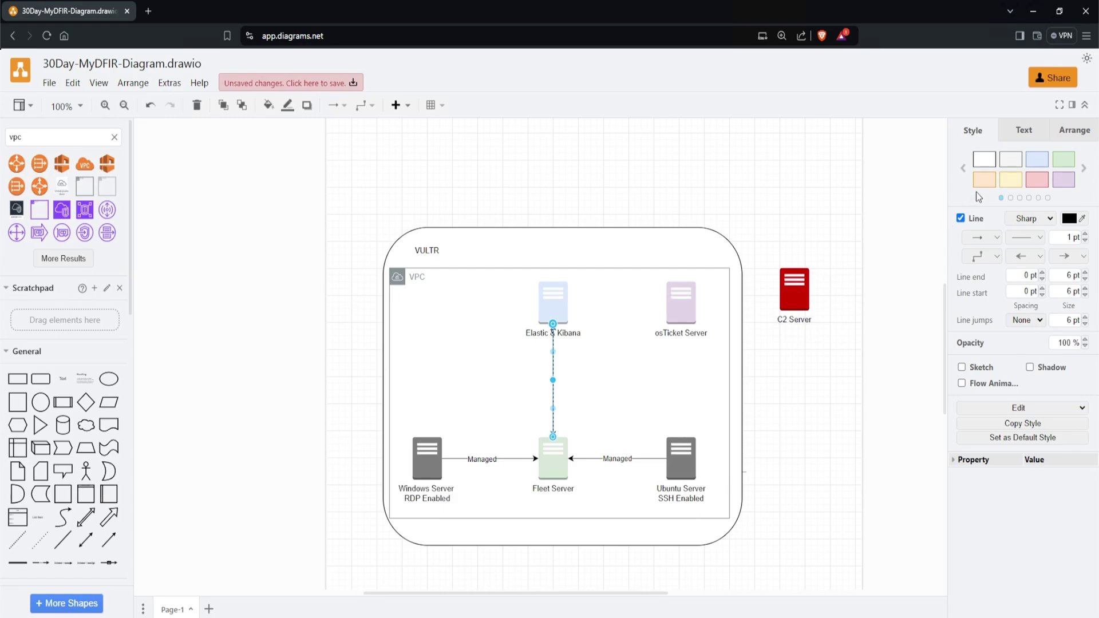
pyautogui.click(984, 182)
pyautogui.click(1020, 238)
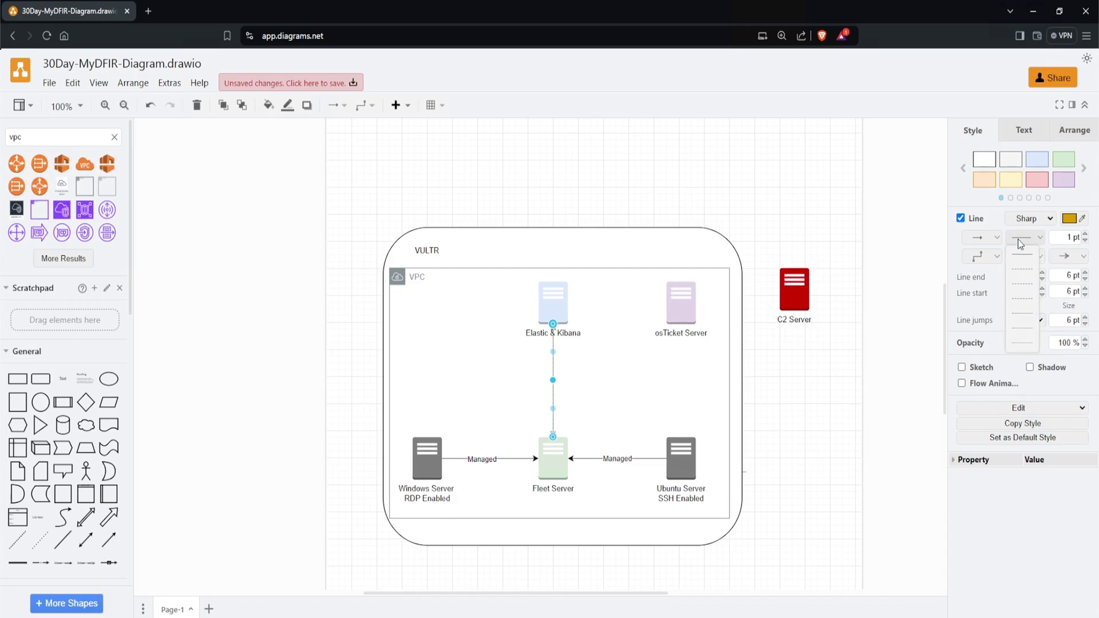
pyautogui.click(1027, 302)
pyautogui.click(672, 420)
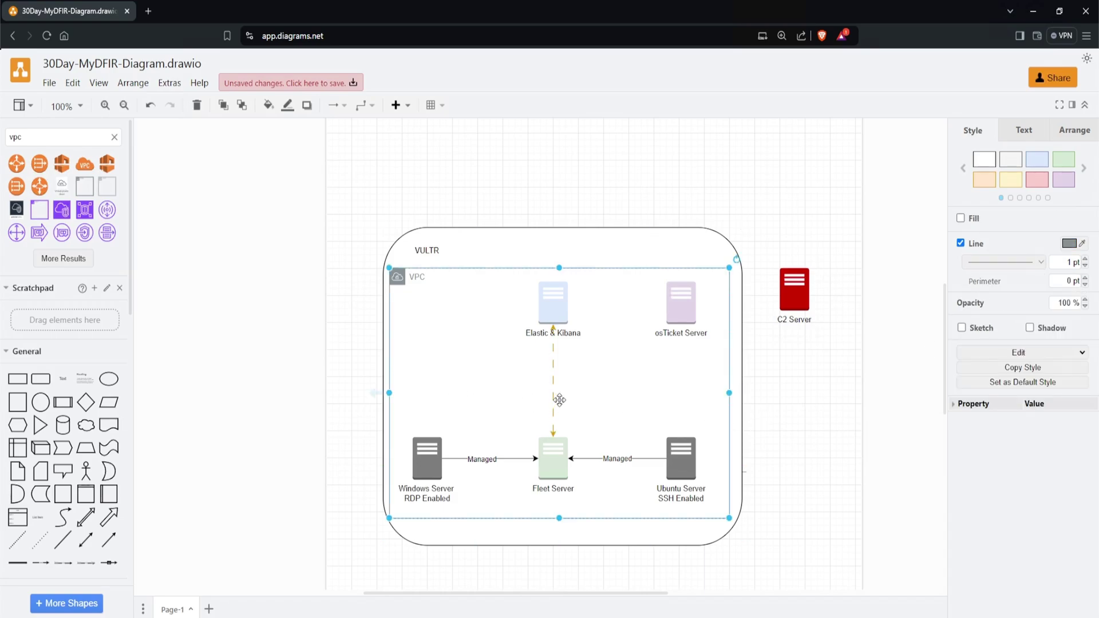
# Step: Connect osTicket Server to Elastic & Kibana with a yellow two-way arrow labelled Alerts/Tickets
pyautogui.click(679, 309)
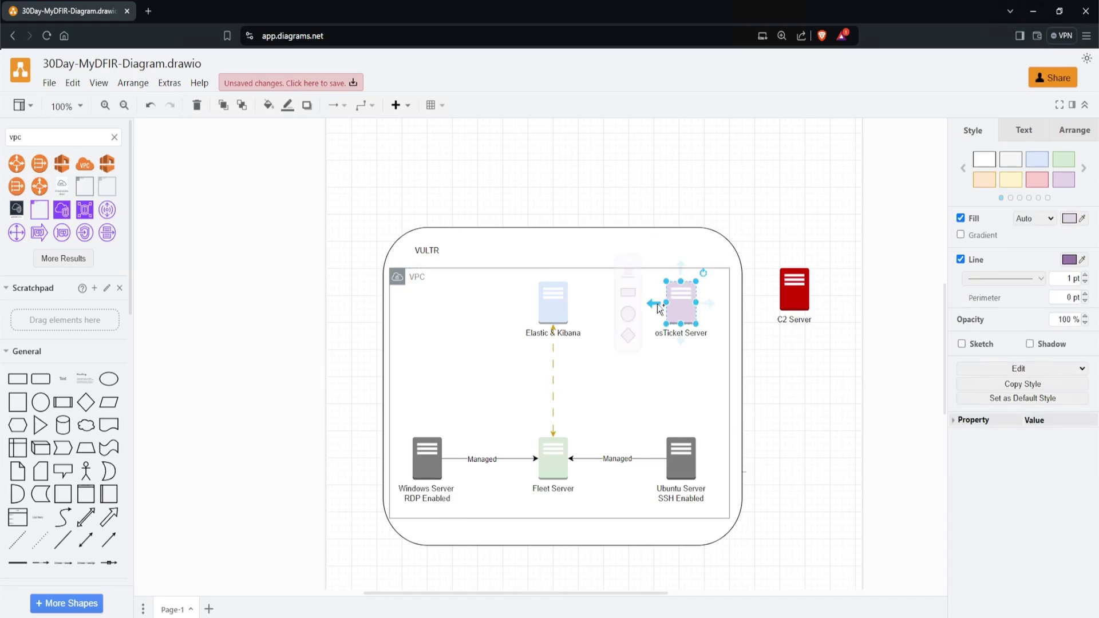
pyautogui.moveTo(659, 309); pyautogui.dragTo(566, 311)
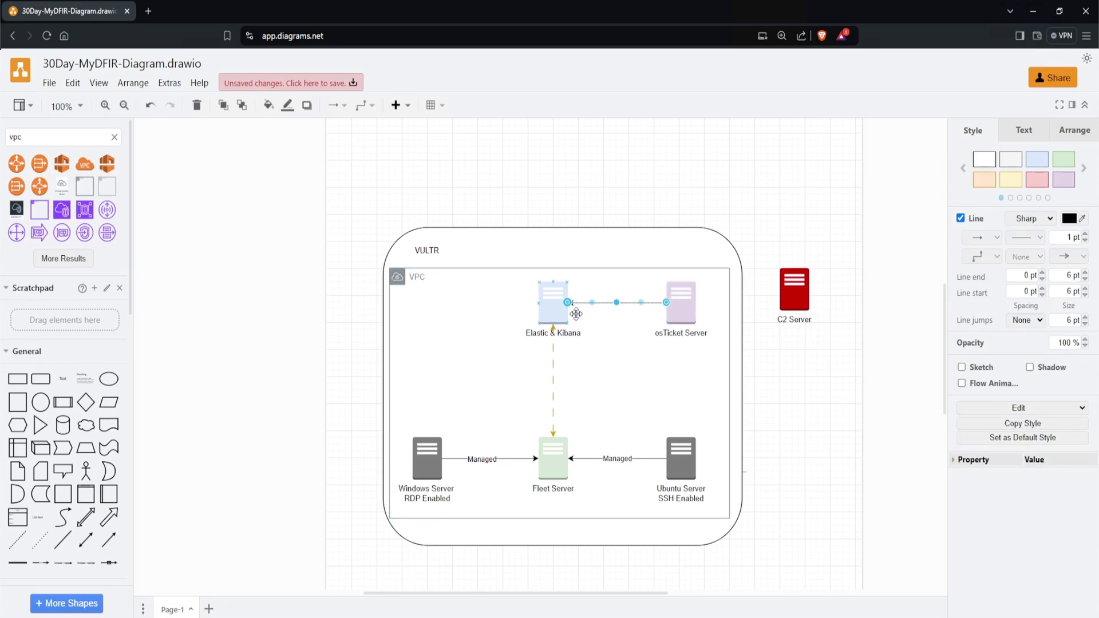
pyautogui.click(1014, 180)
pyautogui.click(1025, 257)
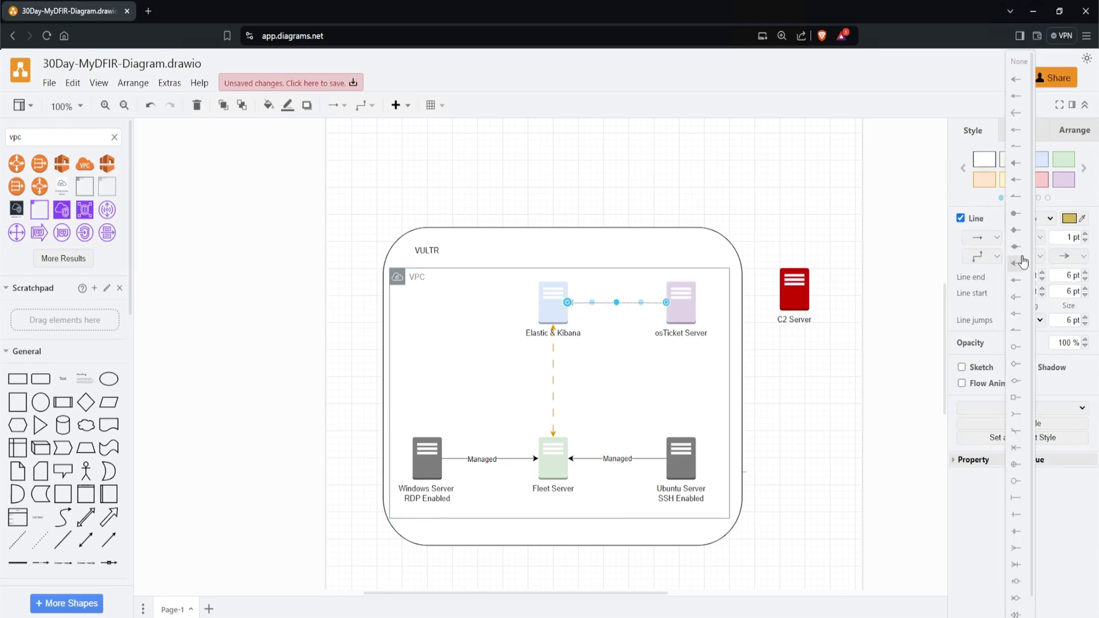
pyautogui.click(1016, 79)
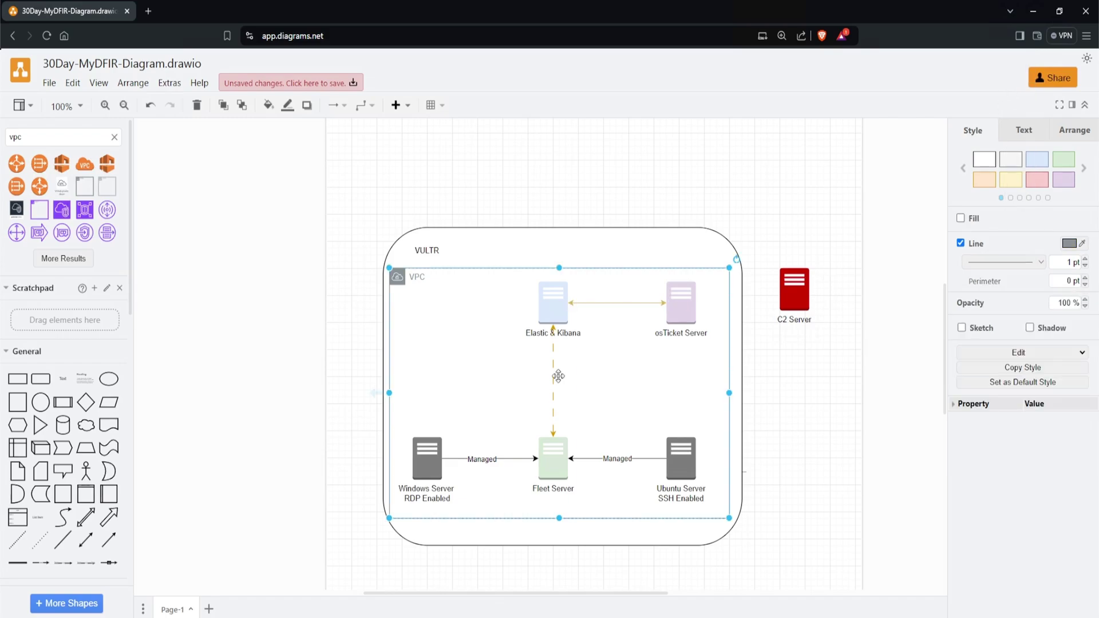
pyautogui.doubleClick(614, 304)
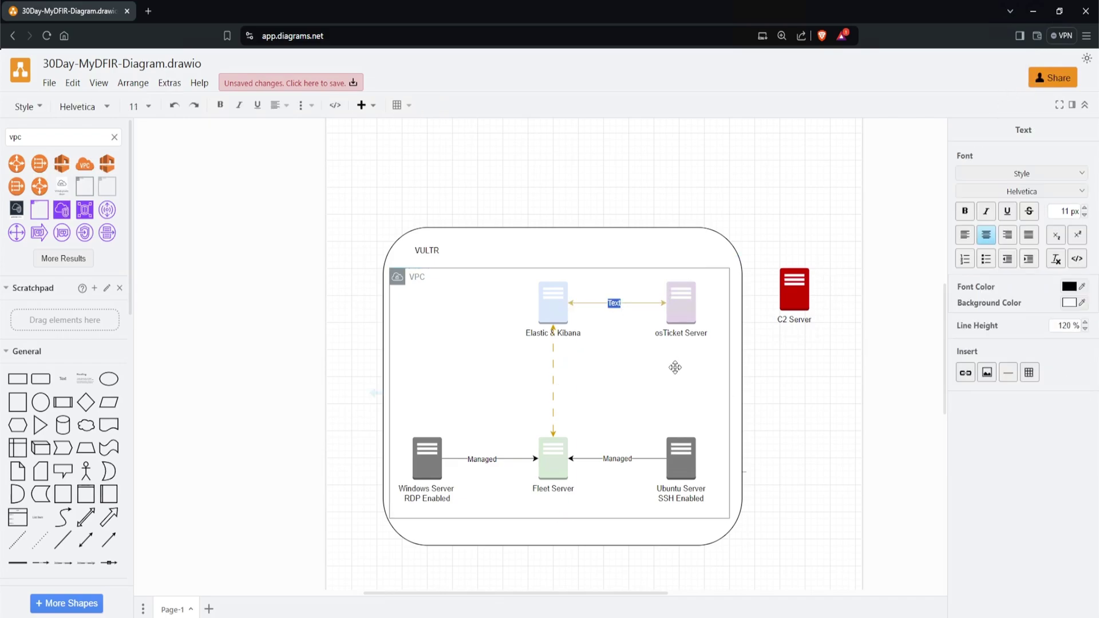
pyautogui.write('Alerts/Tickets')
pyautogui.click(676, 367)
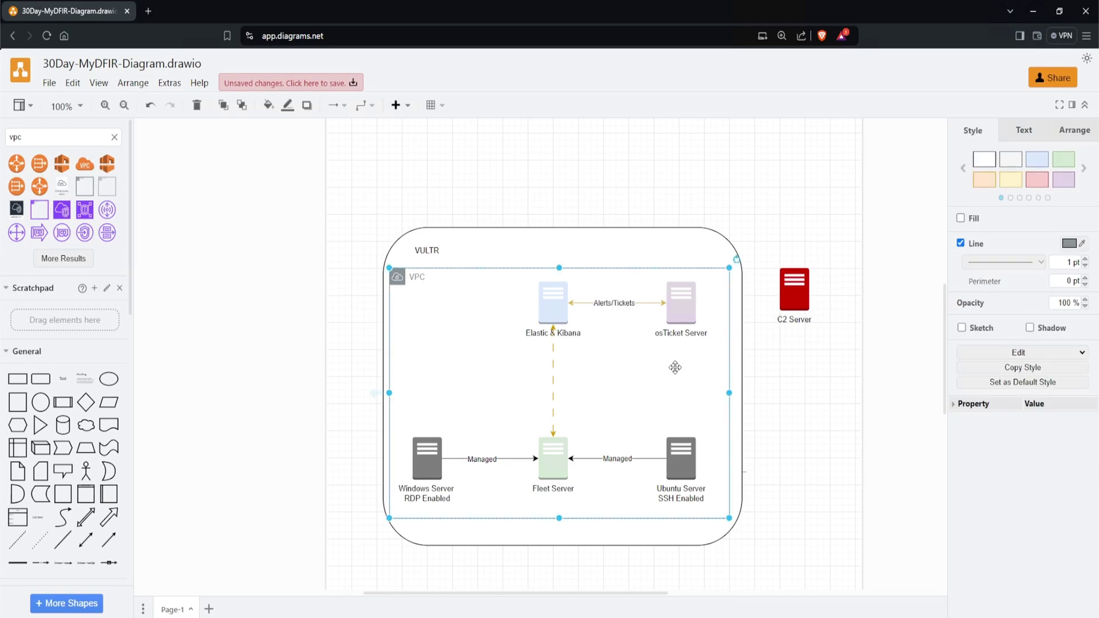
# Step: Make the Alerts/Tickets arrow dashed and label the Elastic–Fleet connector Manage Agents
pyautogui.click(652, 303)
pyautogui.click(1023, 238)
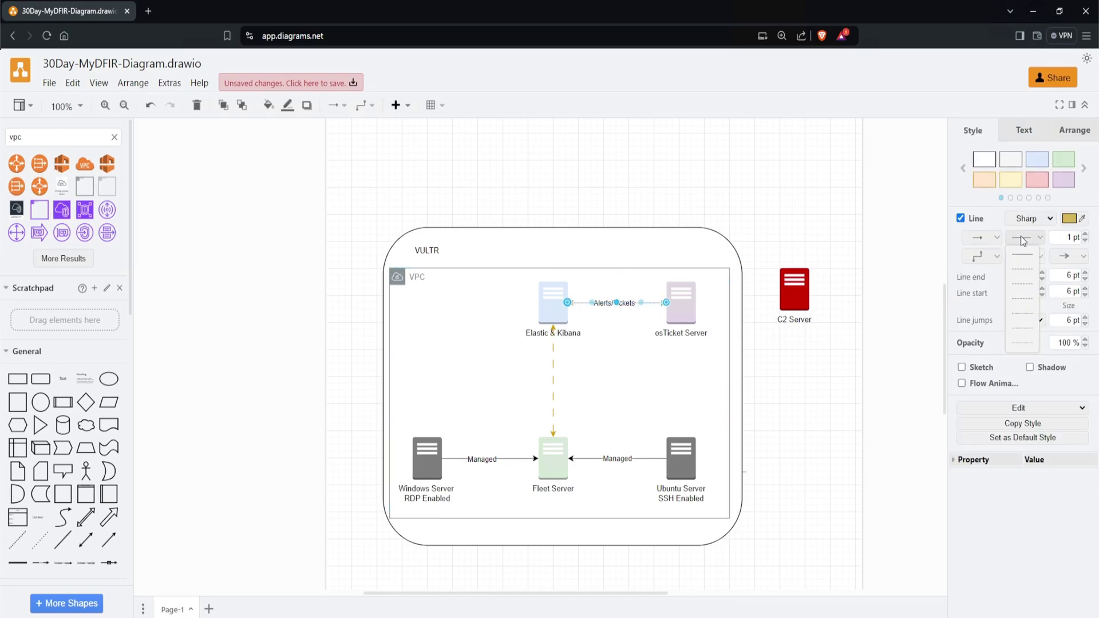
pyautogui.click(1023, 286)
pyautogui.click(683, 411)
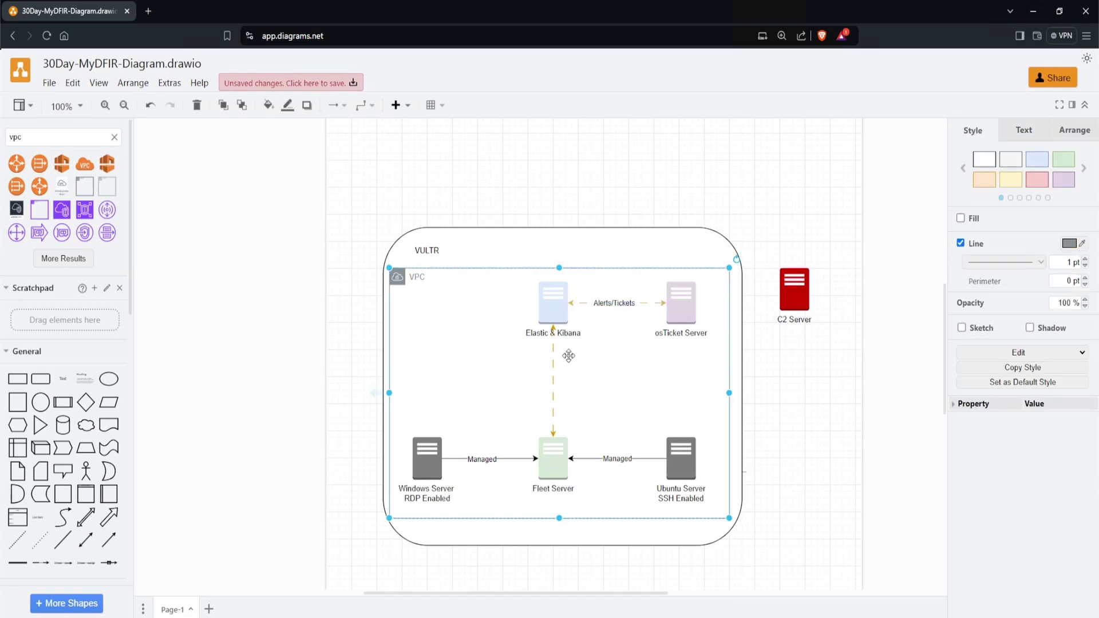
pyautogui.doubleClick(553, 385)
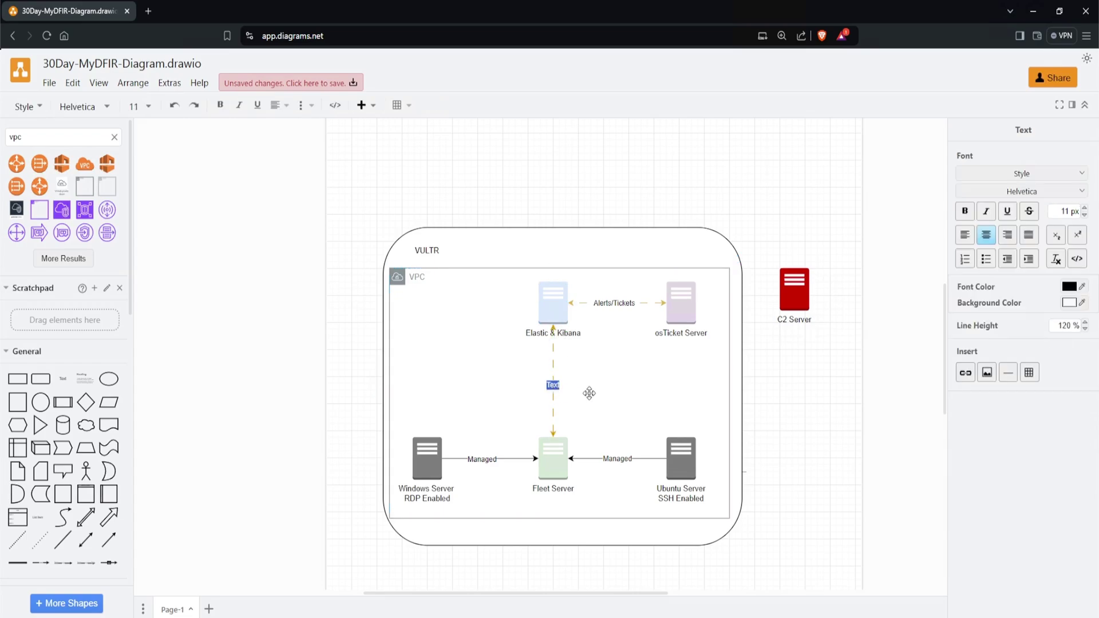
pyautogui.write('Manage Agents')
# Step: Draw connectors from Windows Server and Ubuntu Server to Elastic & Kibana
pyautogui.click(427, 455)
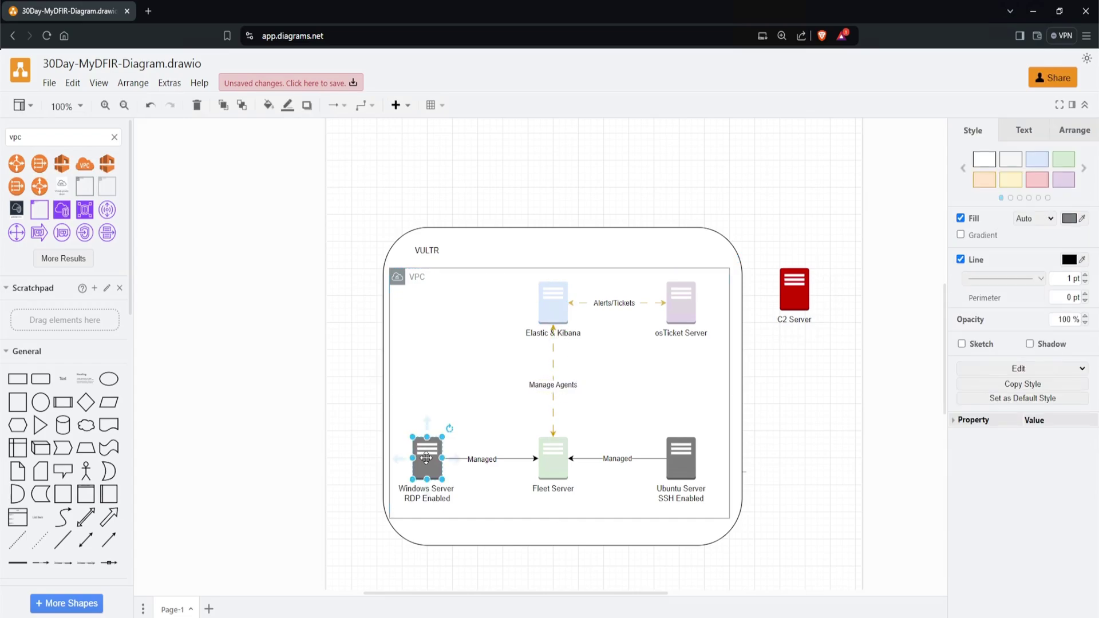
pyautogui.moveTo(424, 425)
pyautogui.moveTo(424, 424); pyautogui.dragTo(540, 305)
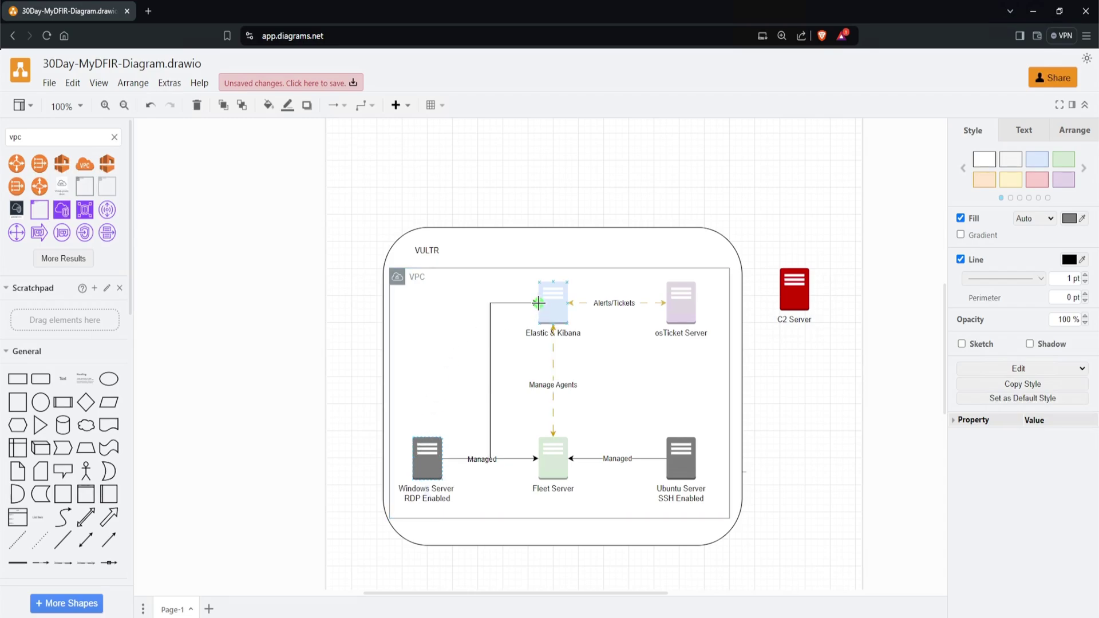
pyautogui.moveTo(681, 428); pyautogui.dragTo(566, 304)
pyautogui.click(700, 377)
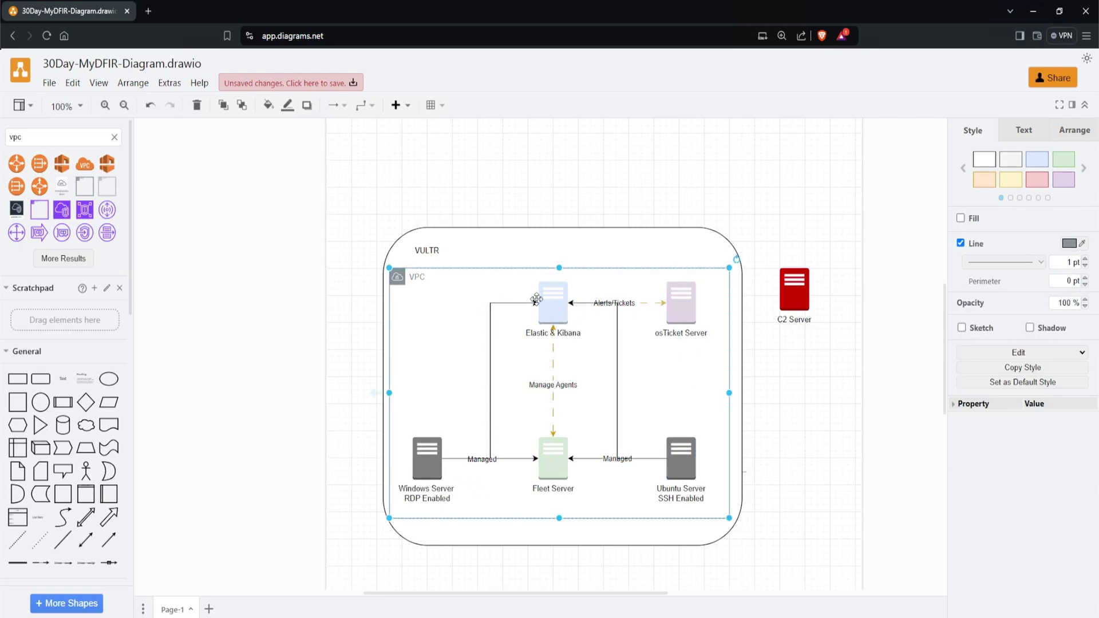
# Step: Make both the Windows–Elastic and Ubuntu–Elastic connectors straight lines
pyautogui.click(490, 375)
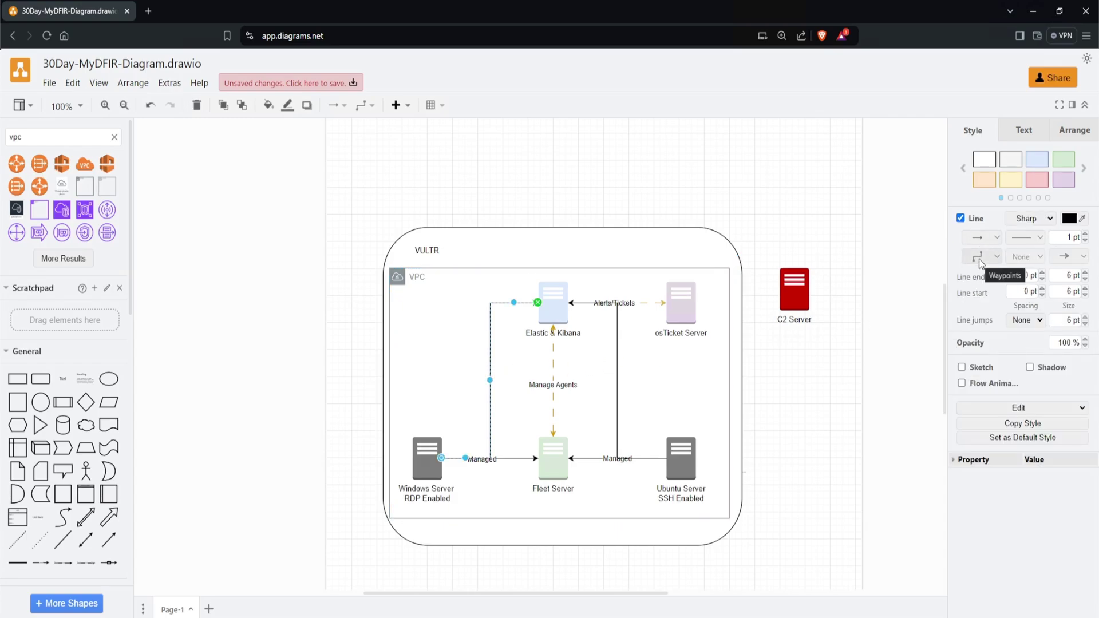
pyautogui.click(979, 259)
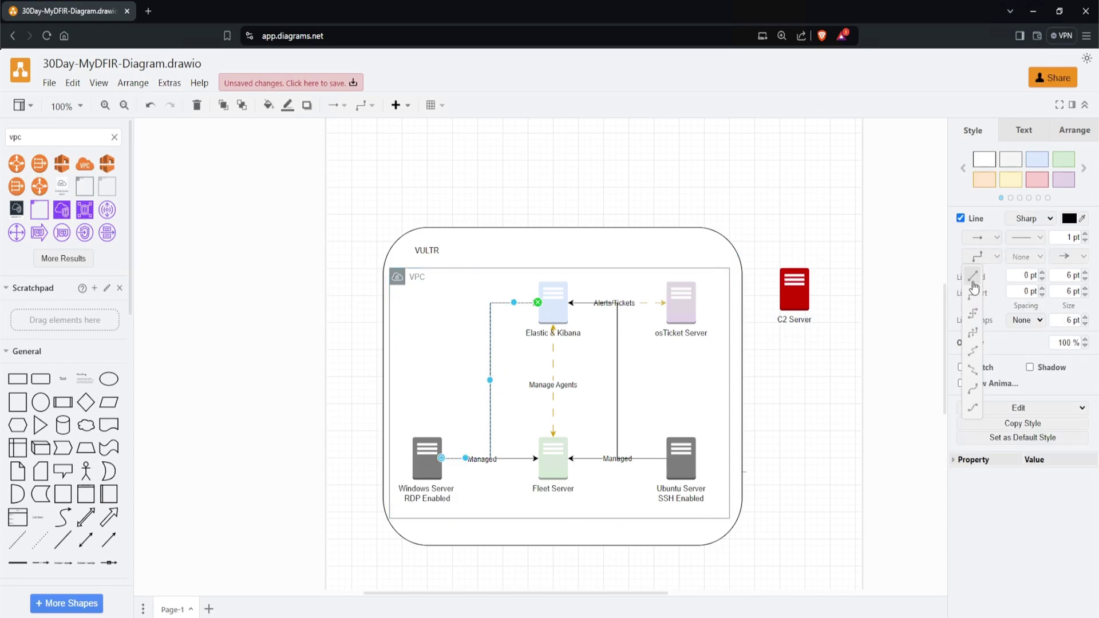
pyautogui.click(973, 278)
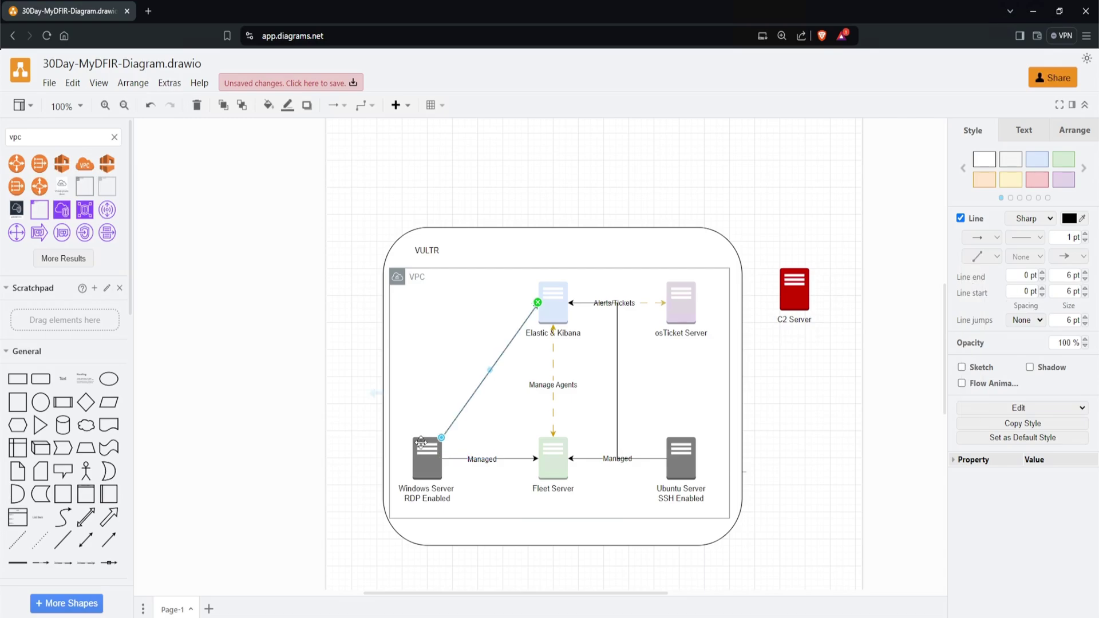
pyautogui.click(520, 363)
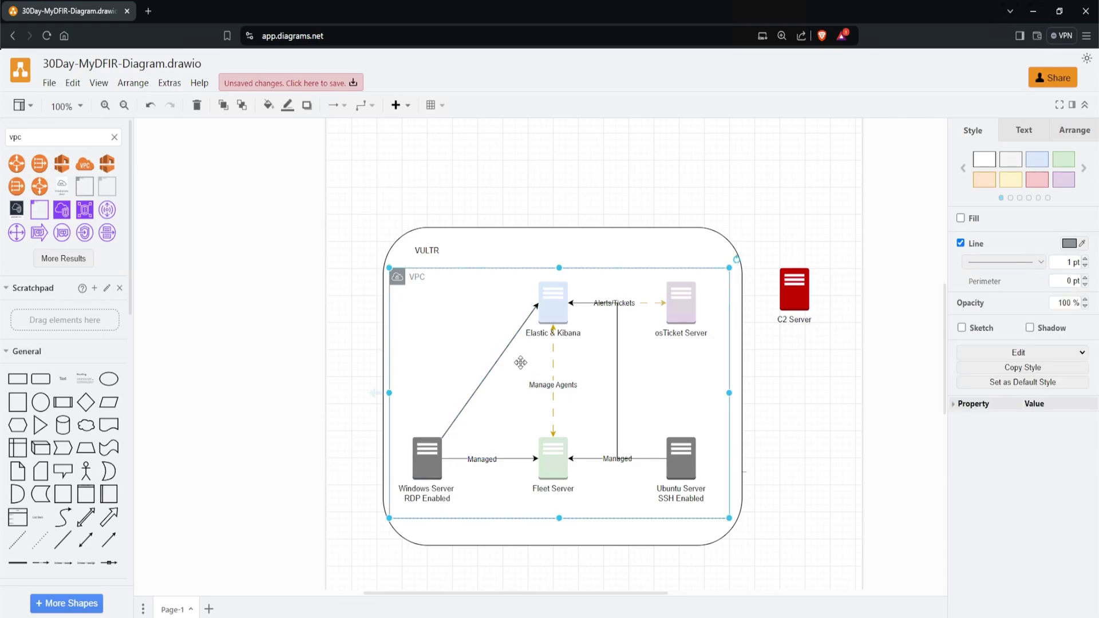
pyautogui.click(617, 365)
pyautogui.click(985, 257)
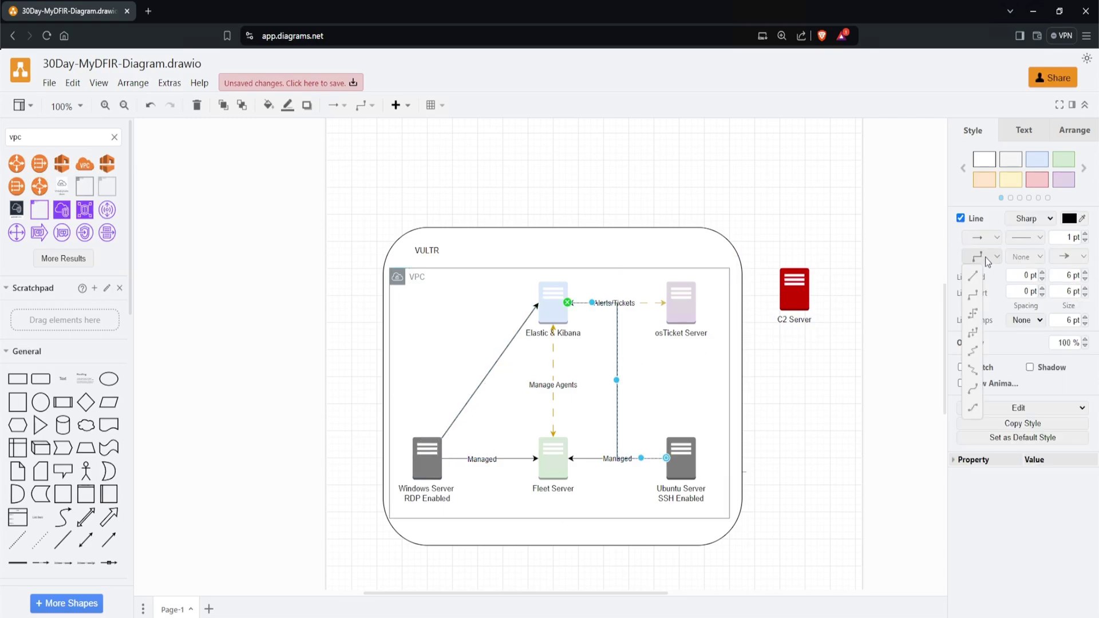
pyautogui.click(976, 276)
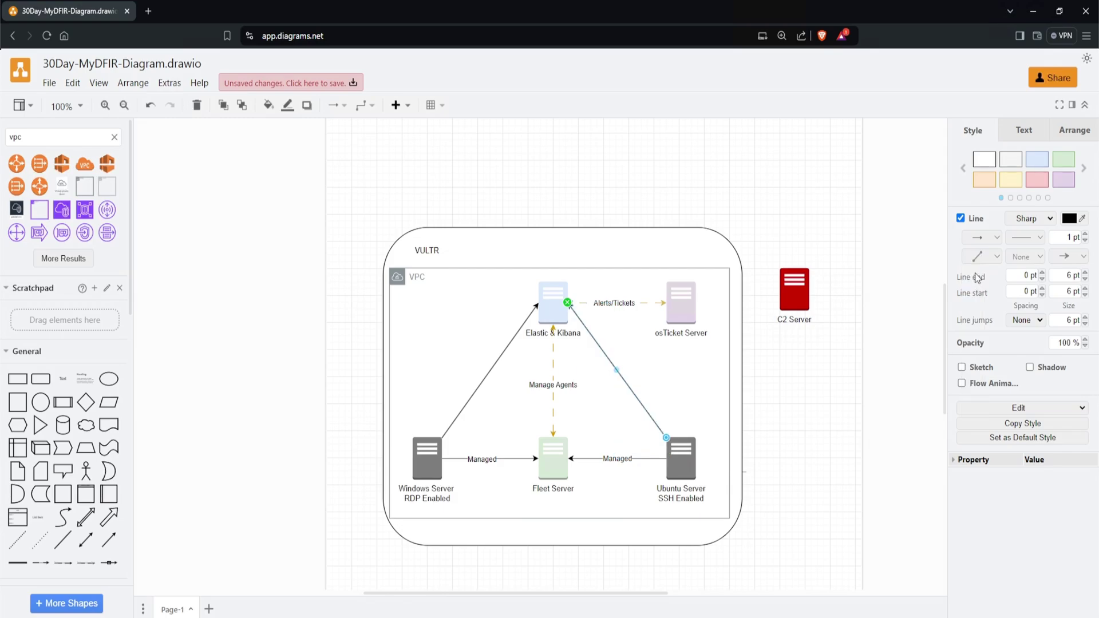
# Step: Colour both connectors into Elastic & Kibana light blue and make them dashed
pyautogui.click(1039, 166)
pyautogui.click(489, 369)
pyautogui.click(1033, 163)
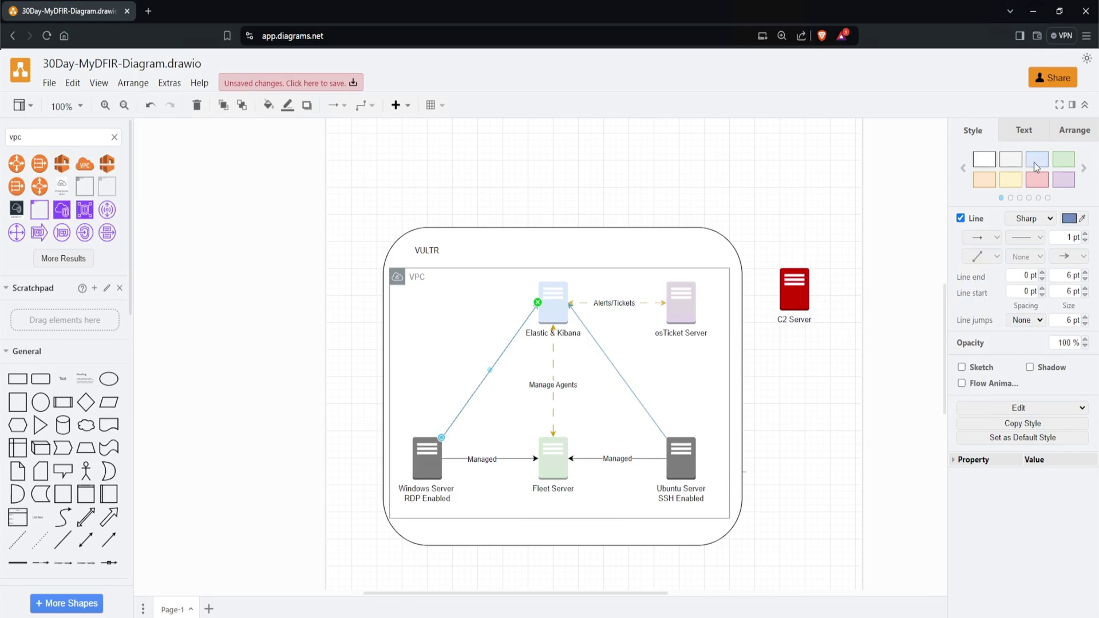
pyautogui.click(1025, 237)
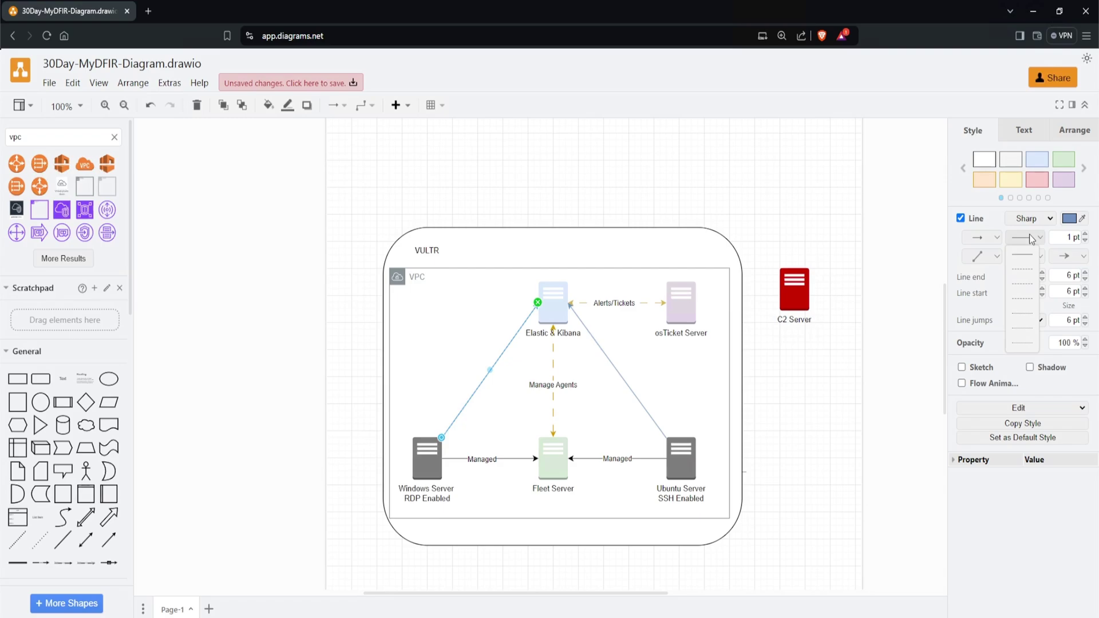
pyautogui.click(1034, 298)
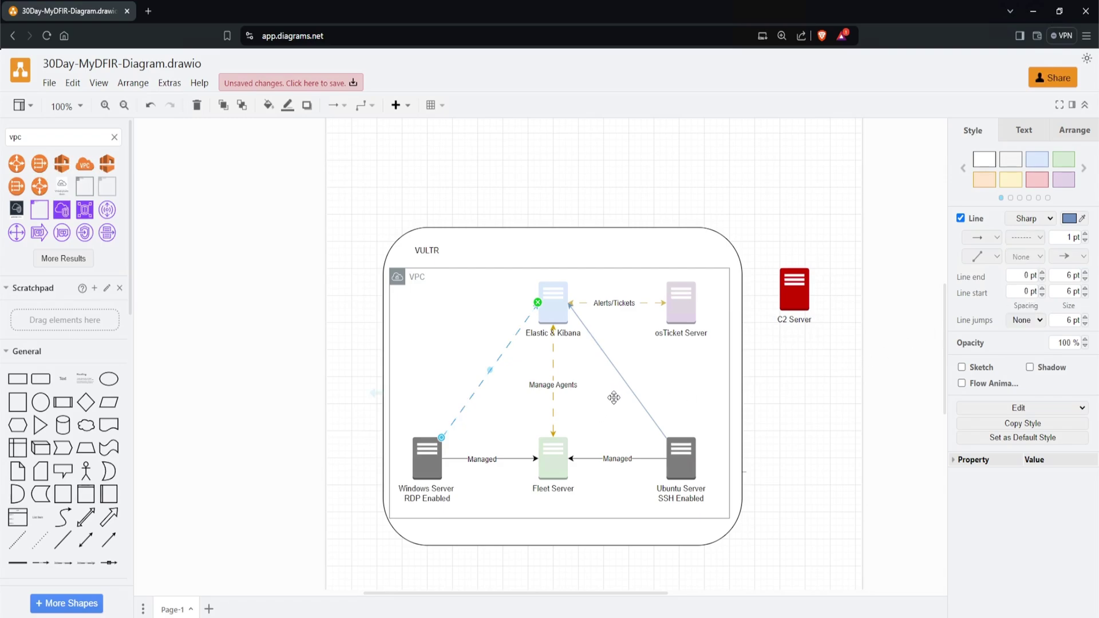
pyautogui.click(624, 377)
pyautogui.click(1025, 237)
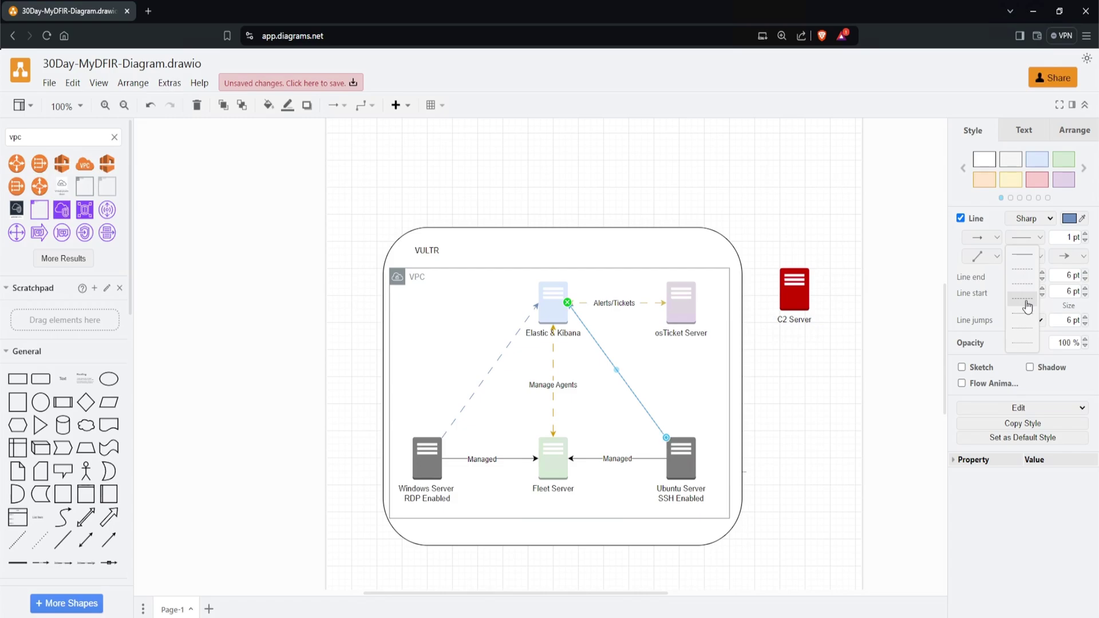
pyautogui.click(1028, 299)
pyautogui.click(724, 407)
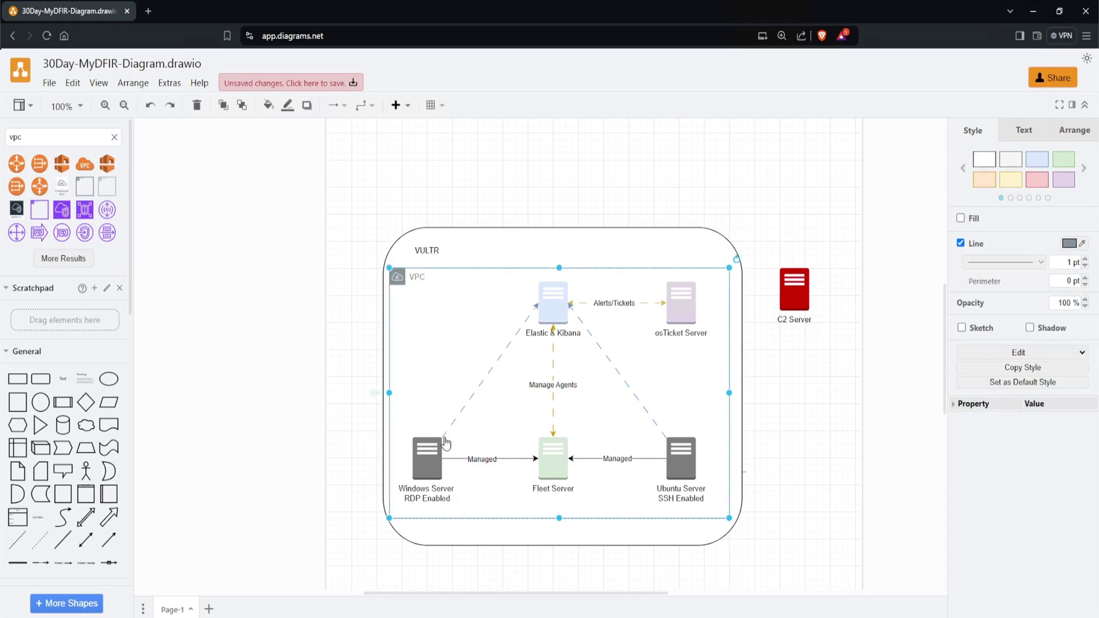
# Step: Label the Windows and Ubuntu arrows to Elastic & Kibana 'Forward Logs via Agent'
pyautogui.doubleClick(480, 384)
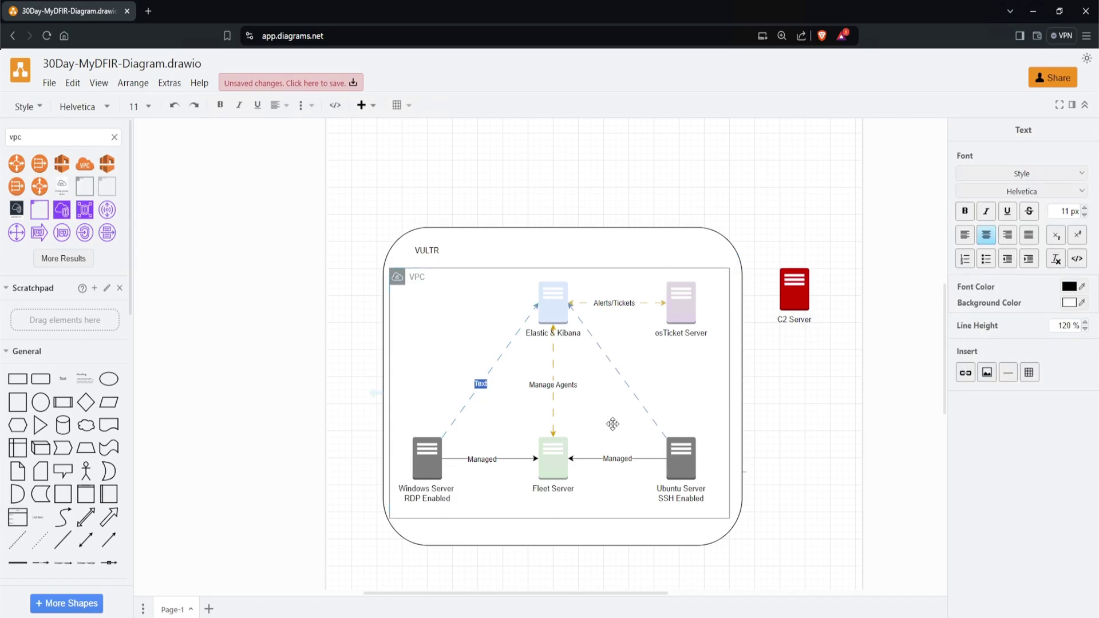
pyautogui.write('Forward Logs via Agent')
pyautogui.doubleClick(625, 382)
pyautogui.write('Forward Logs ')
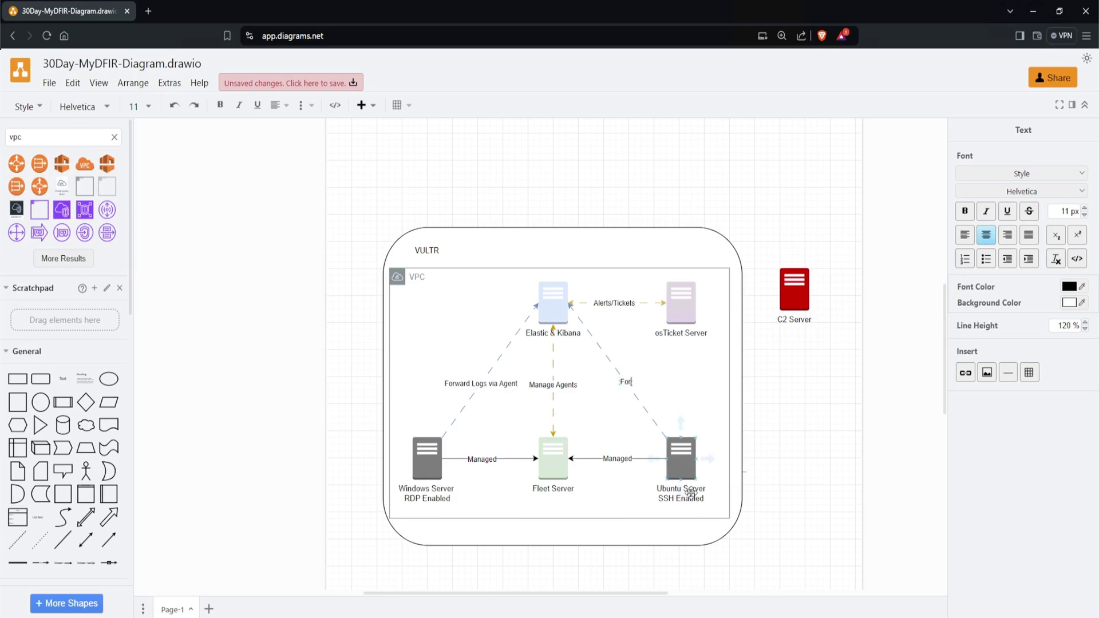
pyautogui.write('via Agent')
# Step: Place a text label reading 'Private Network' at the VPC's top-left
pyautogui.click(768, 318)
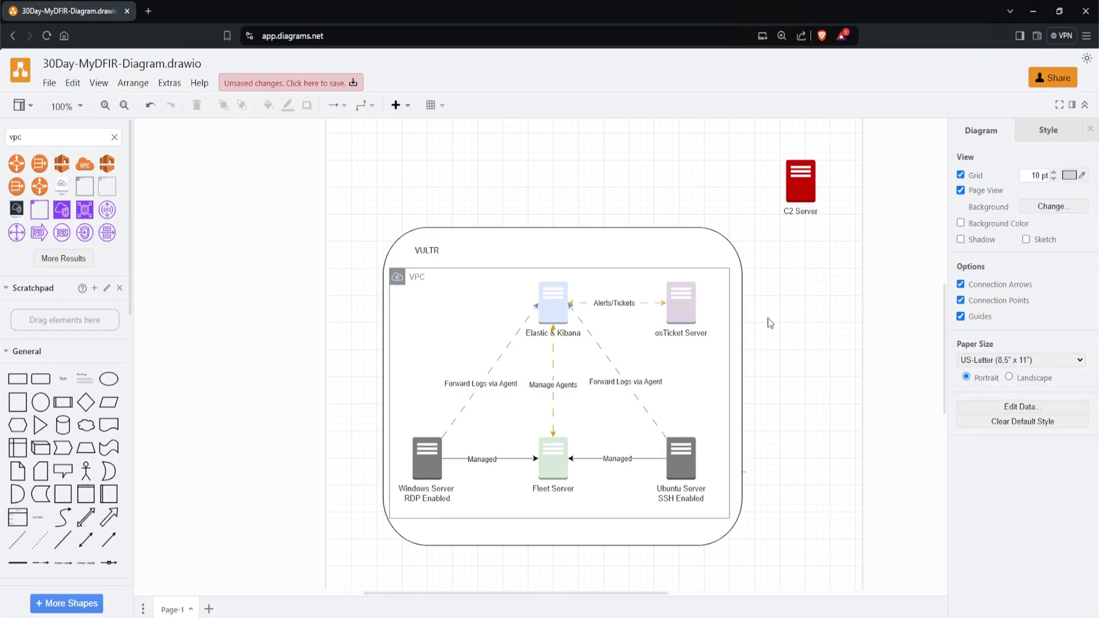
pyautogui.moveTo(67, 377)
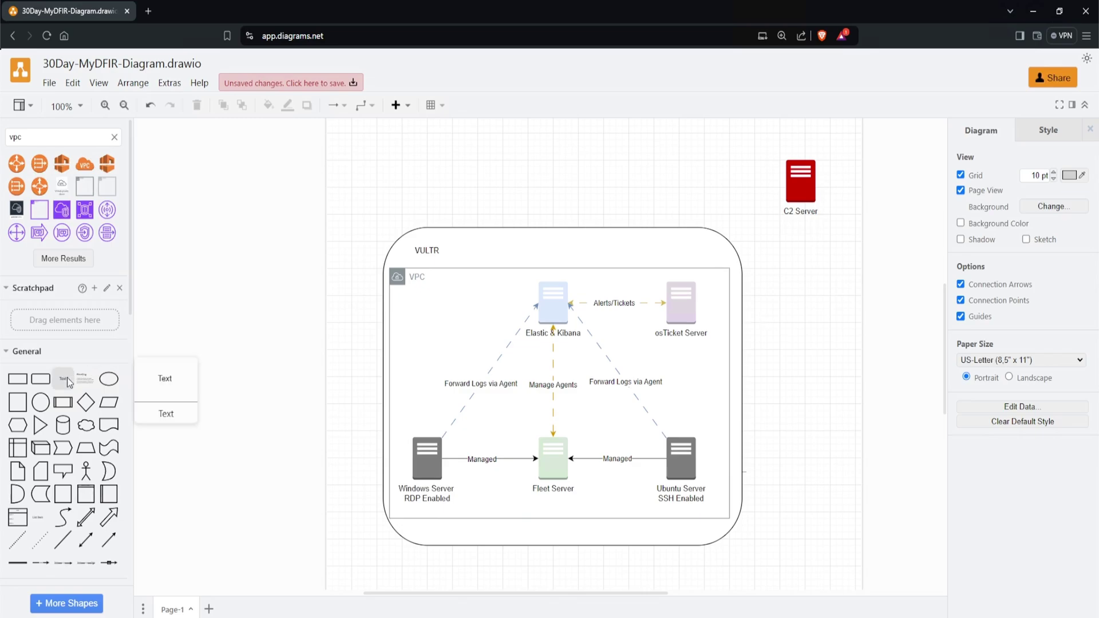
pyautogui.click(67, 377)
pyautogui.moveTo(536, 355); pyautogui.dragTo(422, 312)
pyautogui.doubleClick(423, 312)
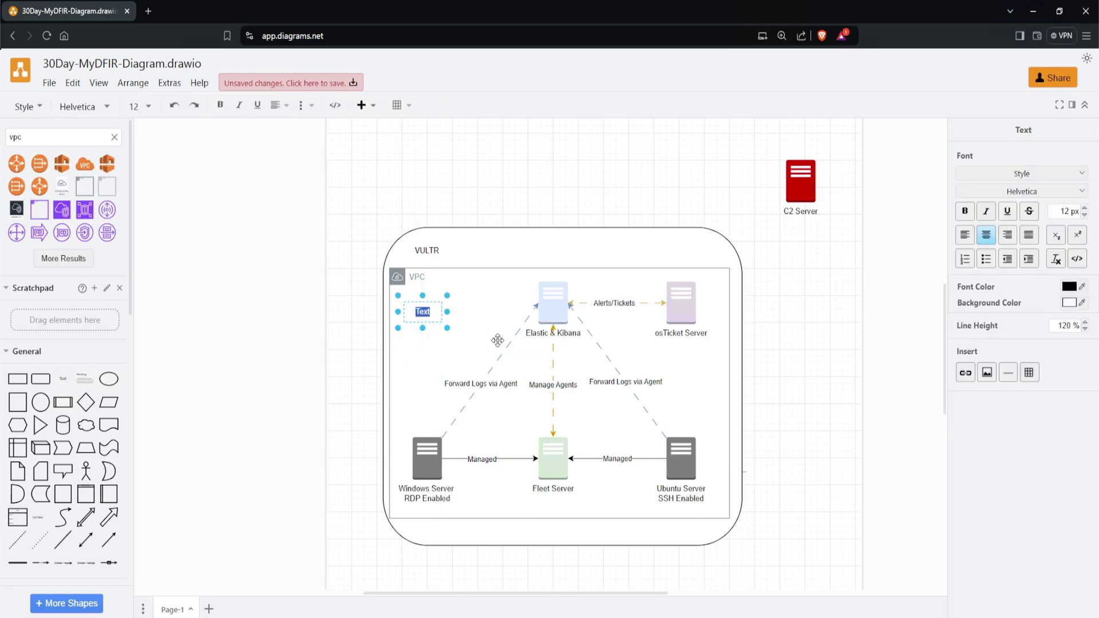
pyautogui.write('Private Network')
pyautogui.click(497, 341)
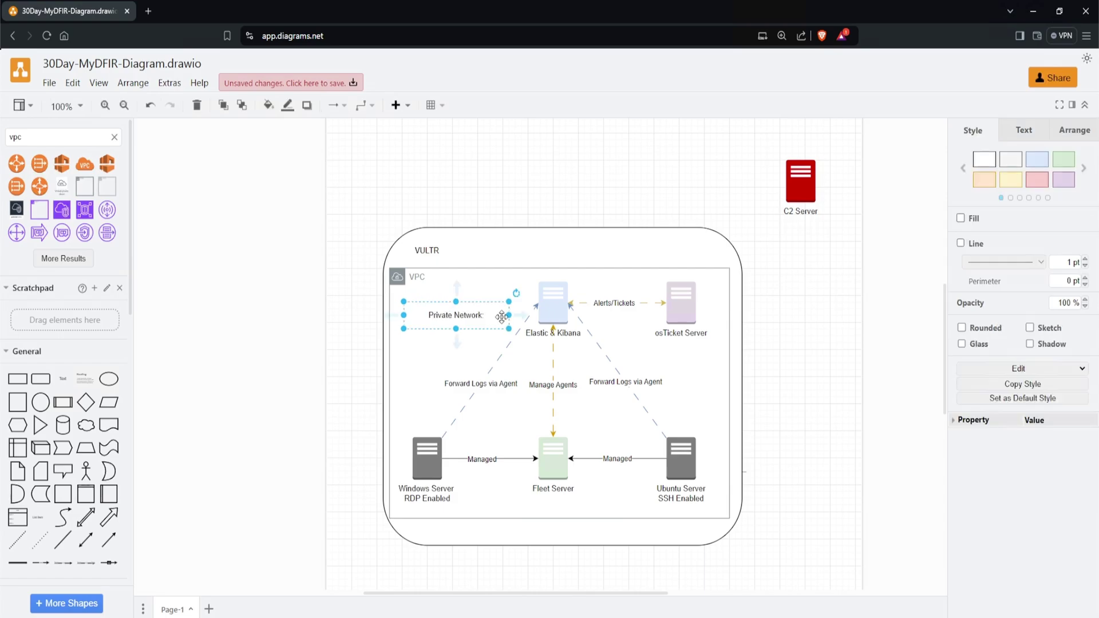
# Step: Complete the note: 'Private Network: 172.31.0.0/24', 'IP Range: 172.31.0.1-254', 'Subnet Mask: 255.255.255.0'
pyautogui.doubleClick(485, 316)
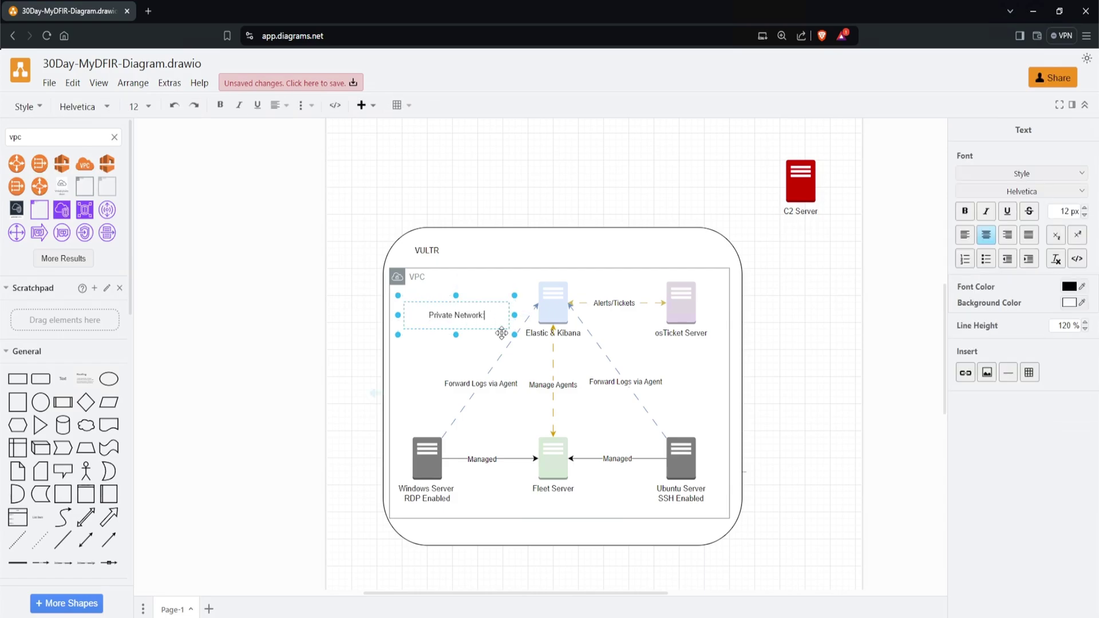
pyautogui.write(': 172.31.0.0')
pyautogui.press('Left')
pyautogui.press('Left')
pyautogui.press('Left')
pyautogui.press('Left')
pyautogui.press('Left')
pyautogui.press('Left')
pyautogui.press('Left')
pyautogui.press('Left')
pyautogui.press('Left')
pyautogui.press('Left')
pyautogui.press('BackSpace')
pyautogui.press('End')
pyautogui.write('/24')
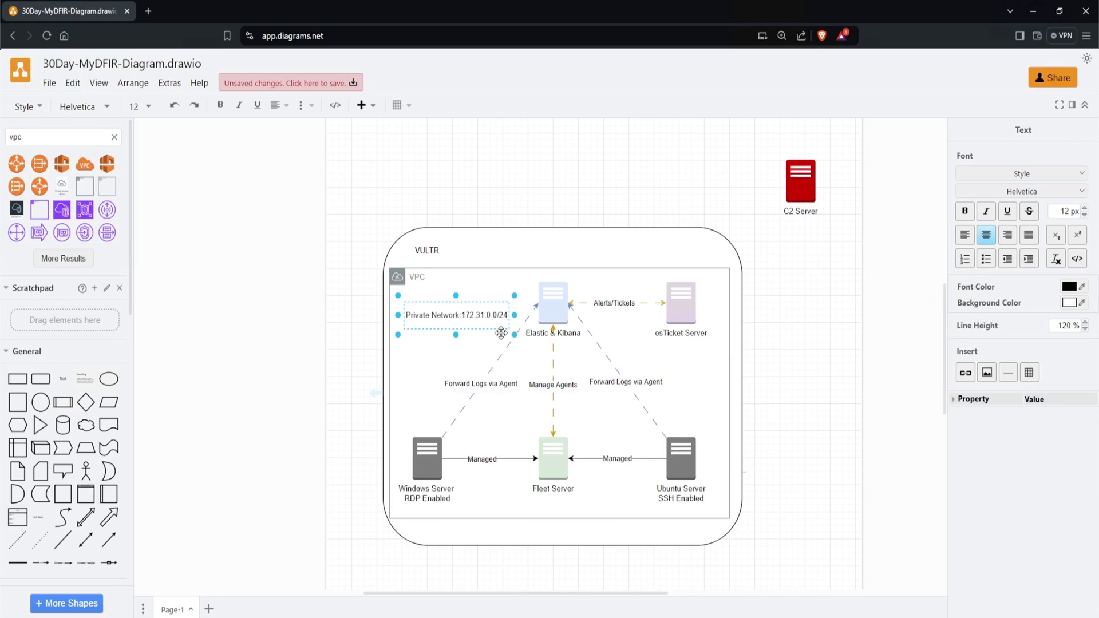
pyautogui.press('Return')
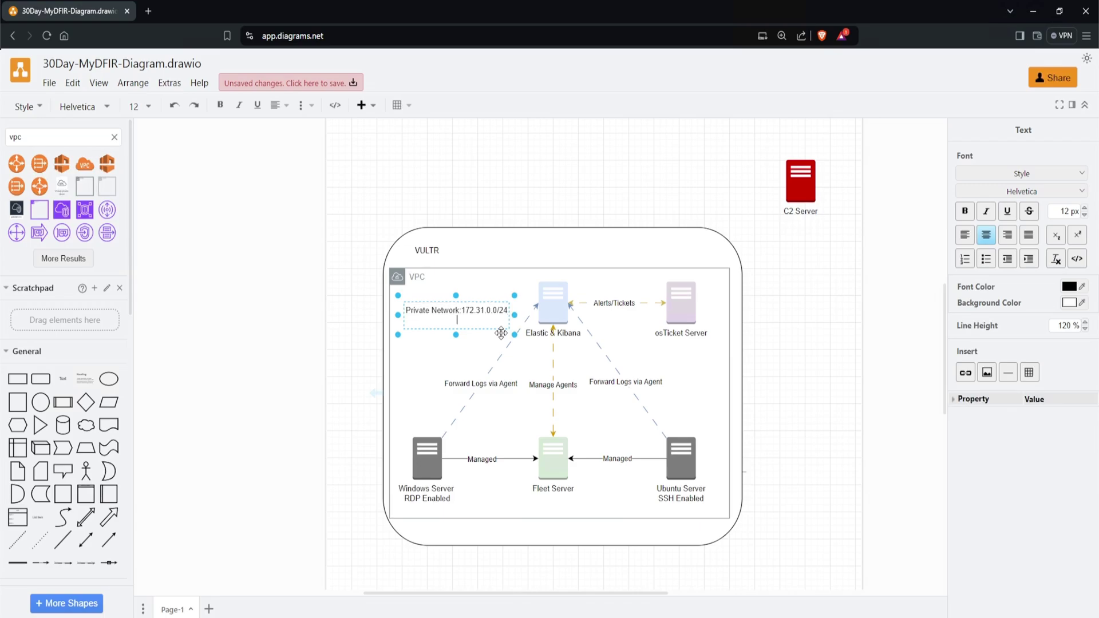
pyautogui.write('IP Range: 172.31.0.1-254')
pyautogui.press('Return')
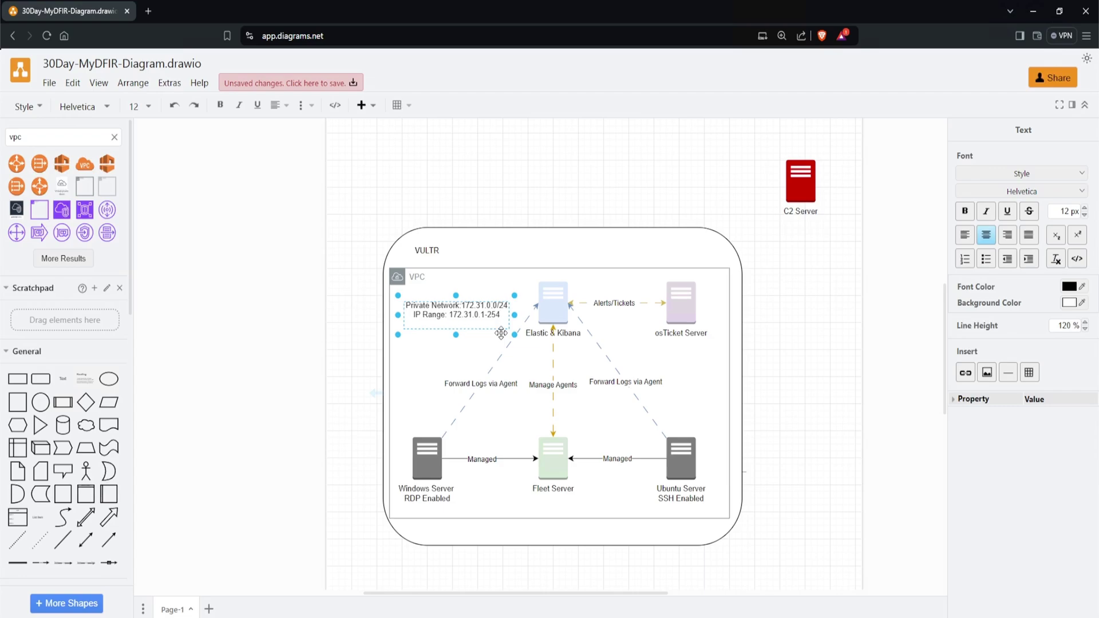
pyautogui.write('Subnet Mask: 255.255.255.0')
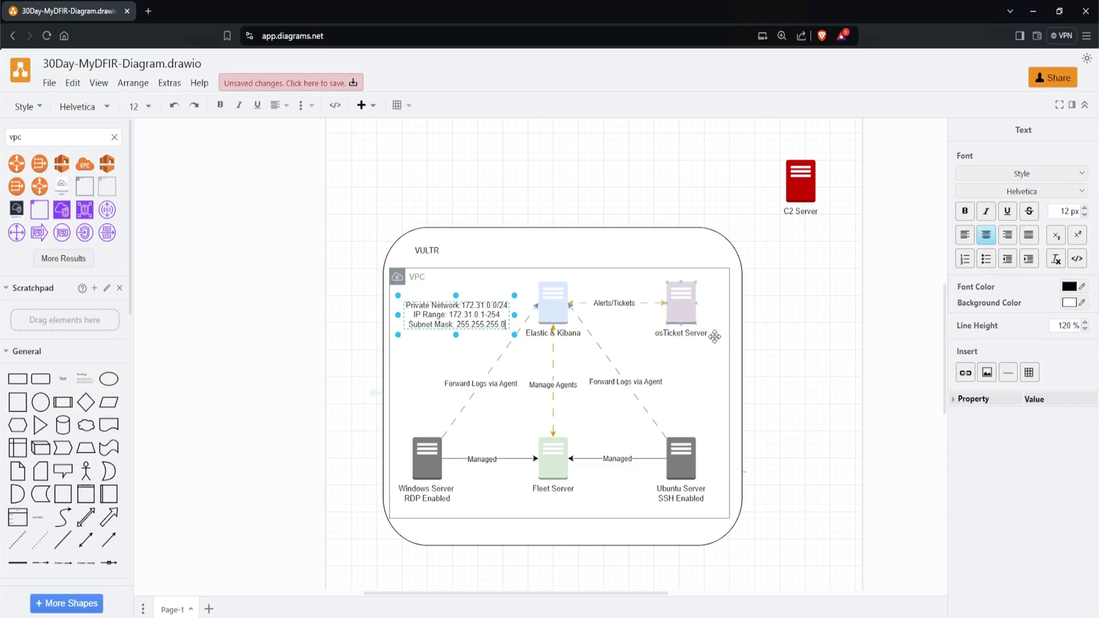
# Step: Left-align all three lines of the network note
pyautogui.click(969, 239)
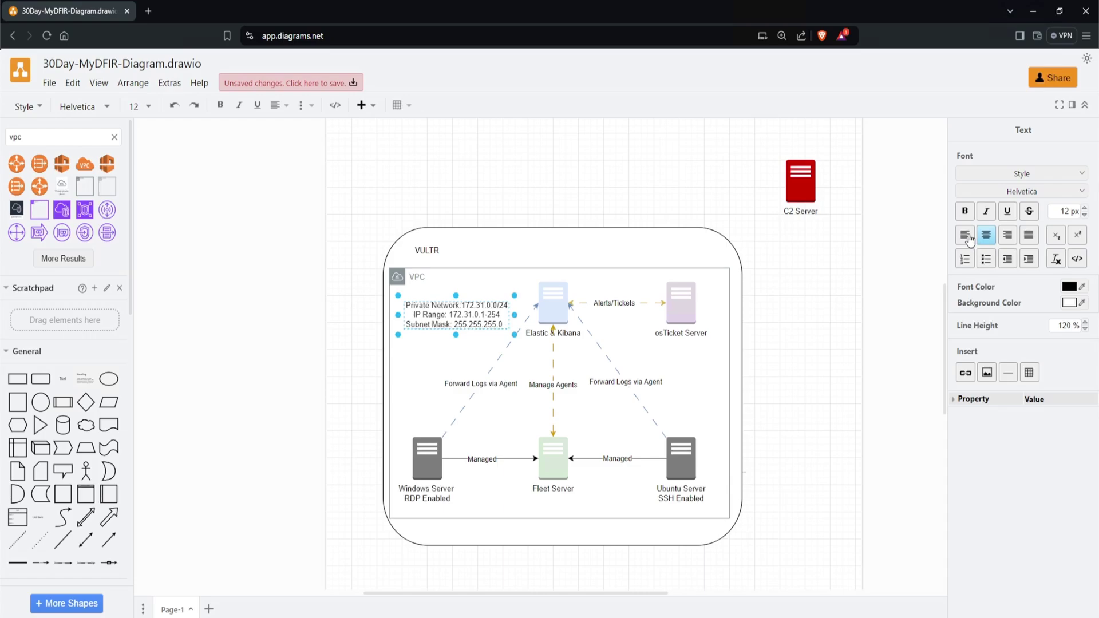
pyautogui.hotkey('ctrl', 'a')
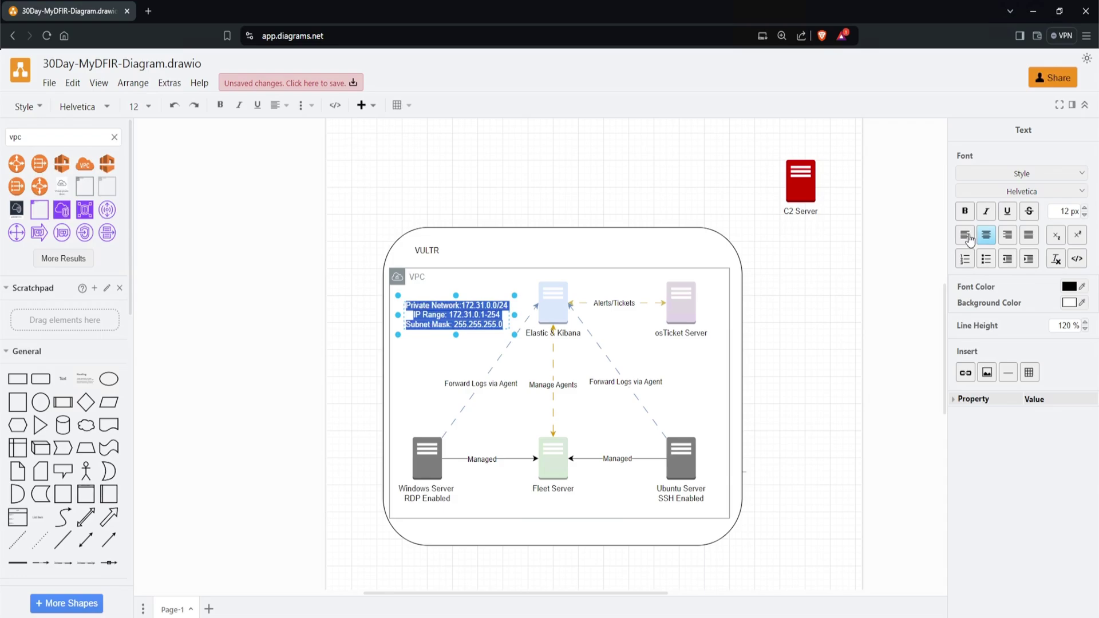
pyautogui.click(968, 238)
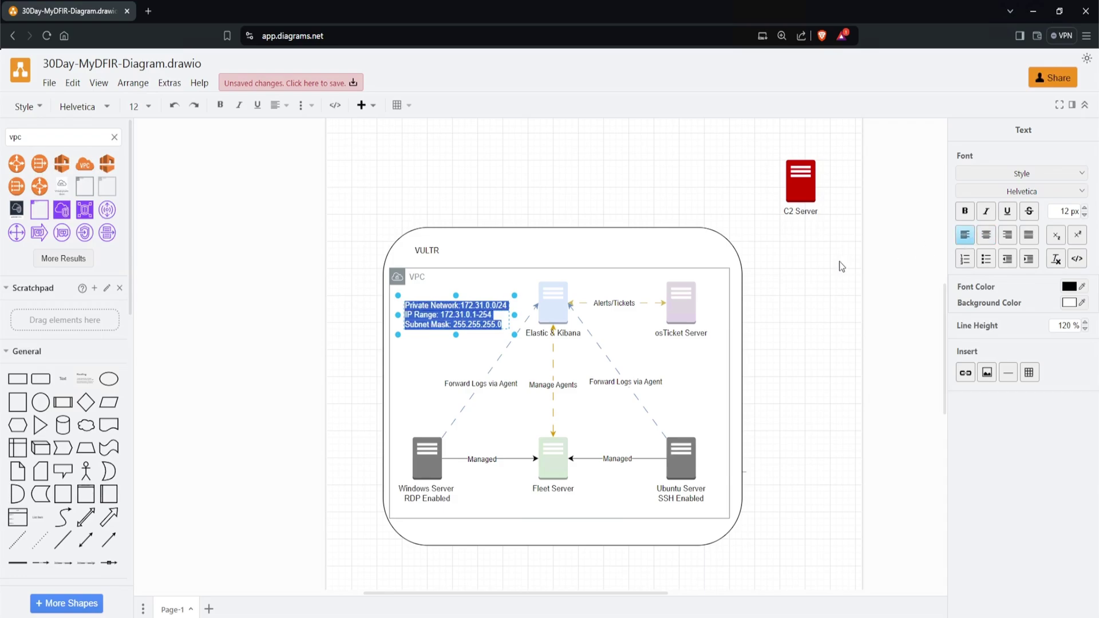
pyautogui.click(713, 352)
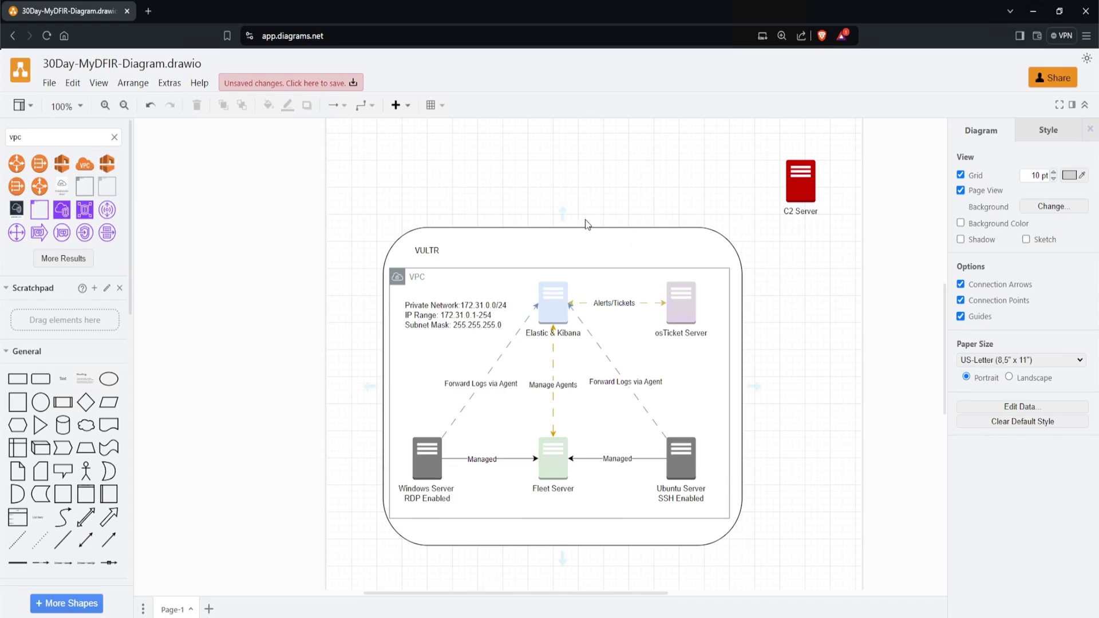
# Step: Find the 'internet gateway' shape and place its icon on VULTR's top edge
pyautogui.doubleClick(63, 141)
pyautogui.write('internet gatewa')
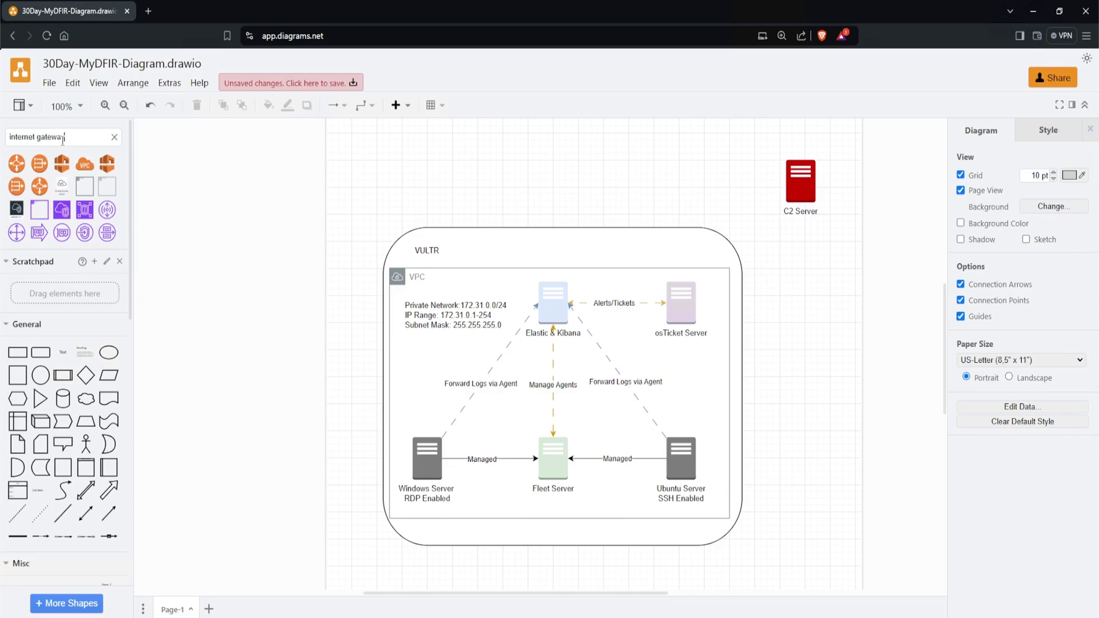
pyautogui.write('y')
pyautogui.press('Return')
pyautogui.moveTo(16, 165)
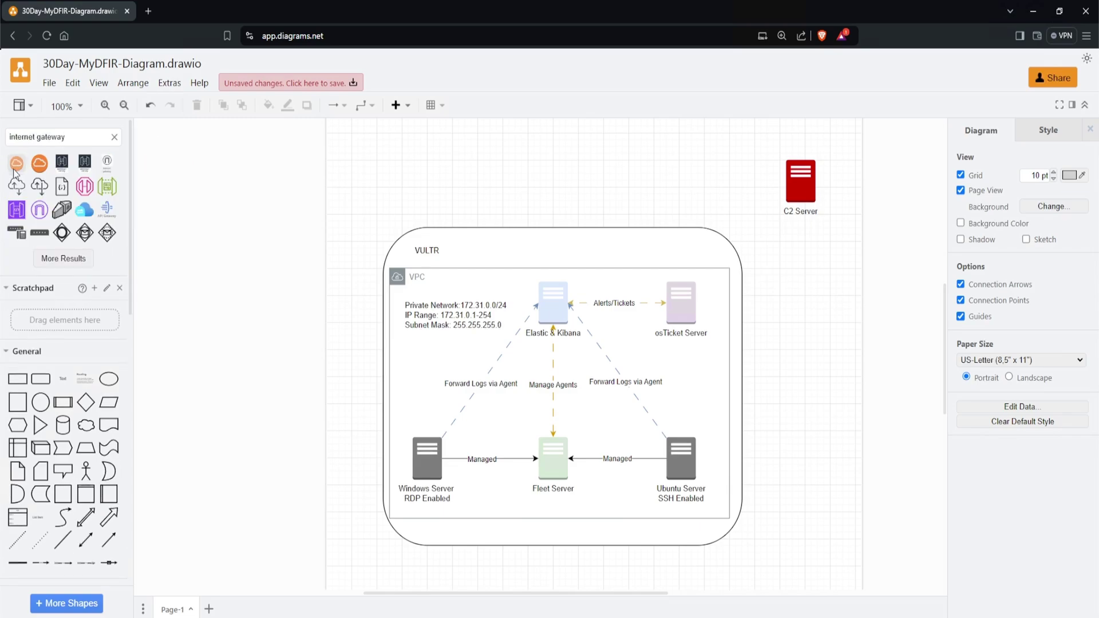
pyautogui.click(16, 163)
pyautogui.moveTo(536, 353); pyautogui.dragTo(559, 261)
# Step: Enlarge the VULTR container up and right and shift its VULTR title up-left
pyautogui.click(581, 255)
pyautogui.moveTo(742, 227); pyautogui.dragTo(755, 207)
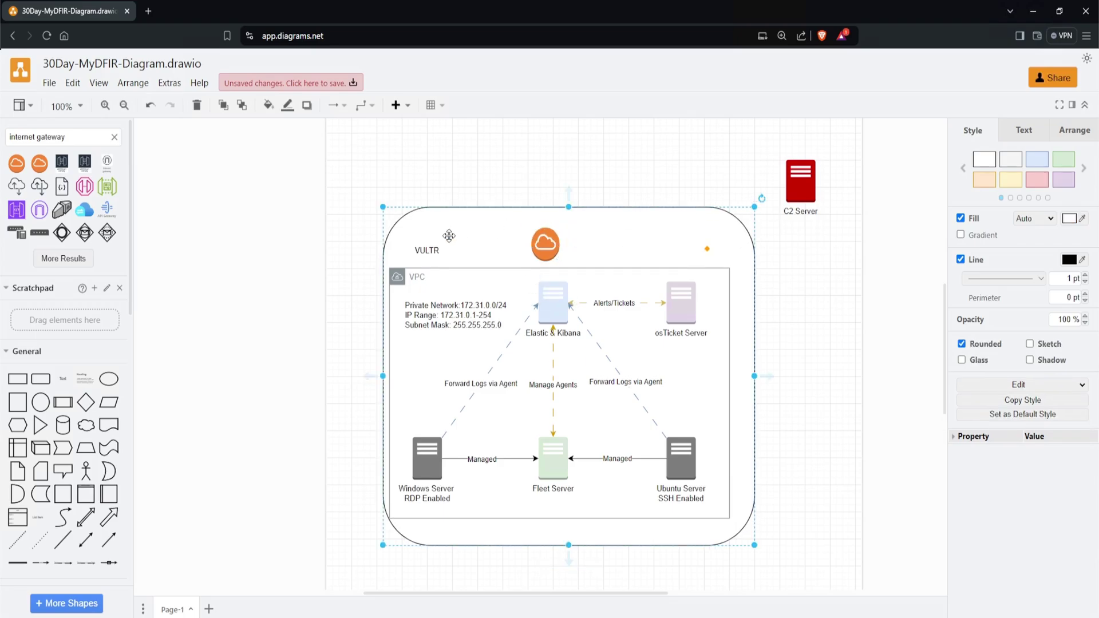
pyautogui.click(427, 249)
pyautogui.moveTo(427, 250); pyautogui.dragTo(415, 236)
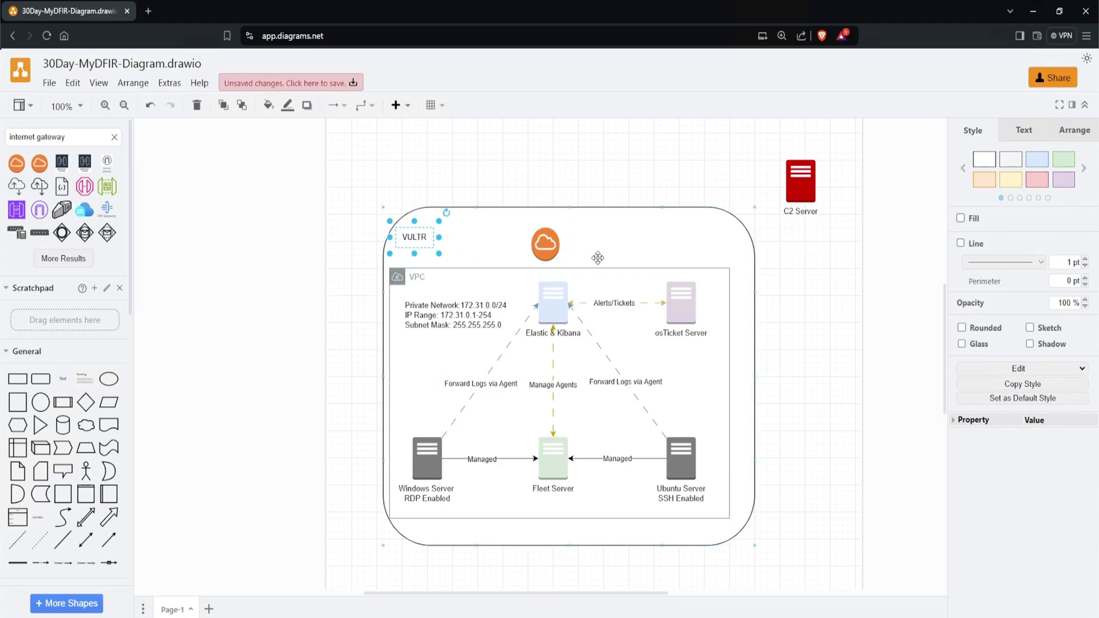
pyautogui.scroll(3, 598, 258)
pyautogui.click(554, 354)
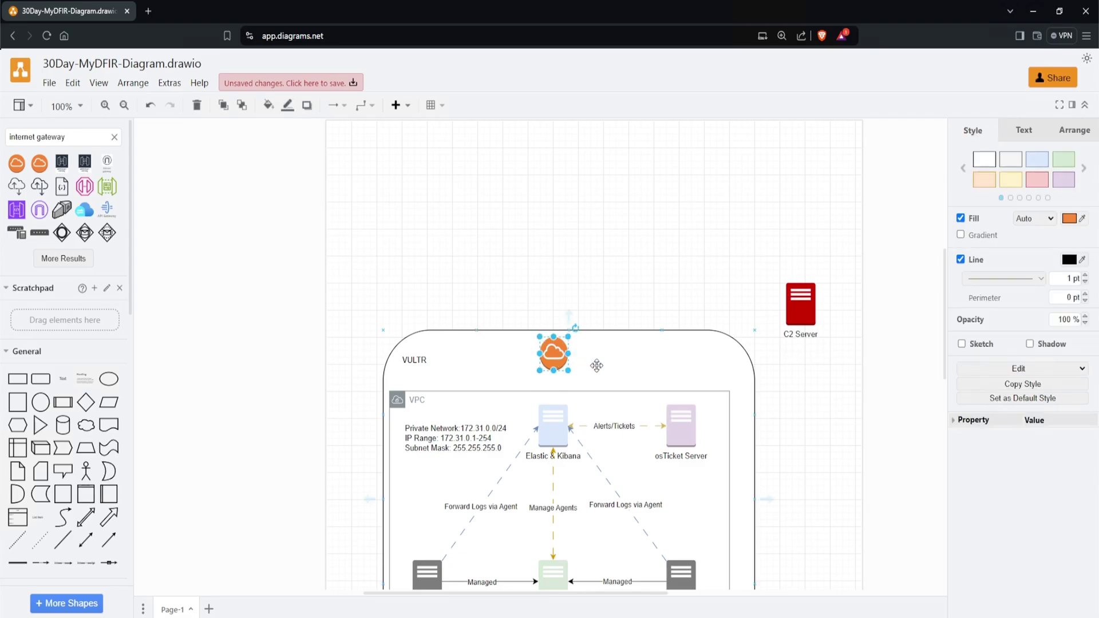
pyautogui.click(229, 240)
pyautogui.tripleClick(73, 136)
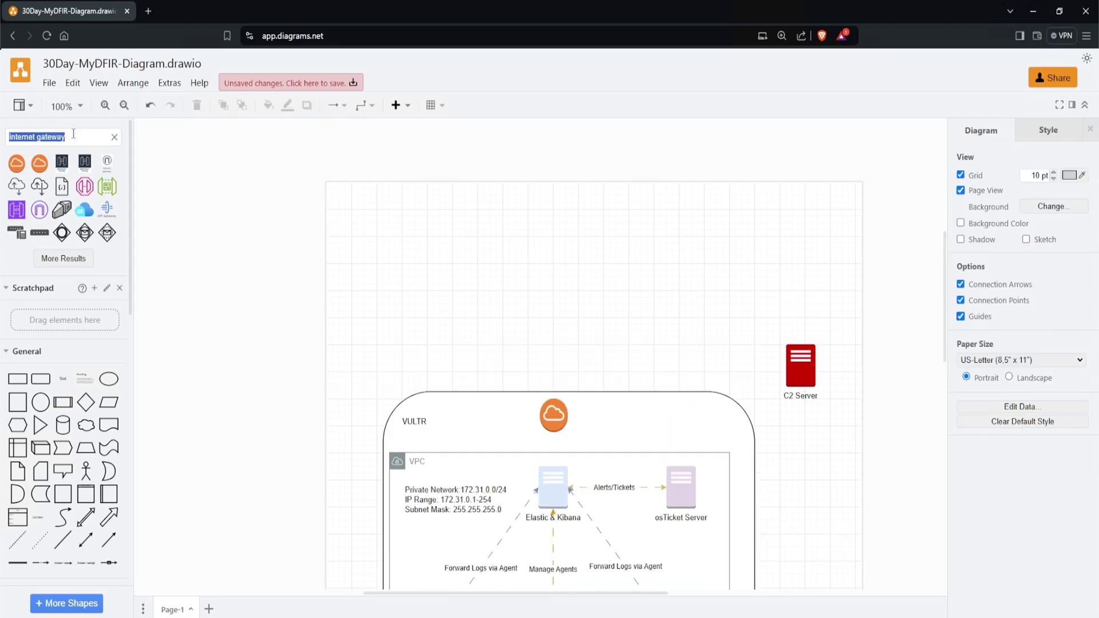
# Step: Place a cloud shape above VULTR and label it 'Internet'
pyautogui.write('cloud')
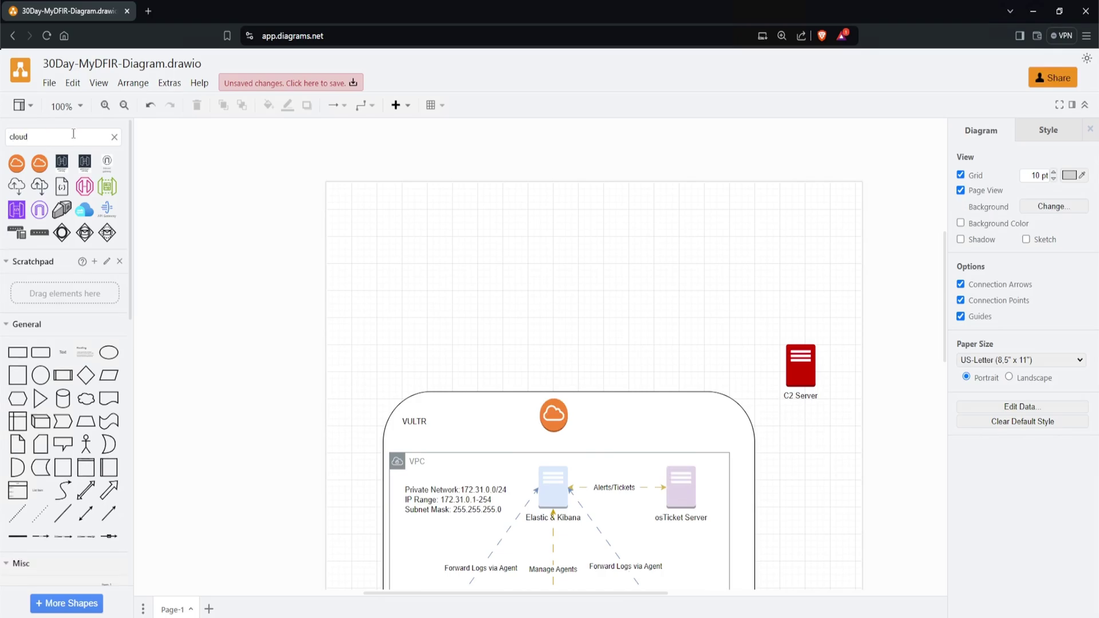
pyautogui.press('Return')
pyautogui.click(16, 163)
pyautogui.moveTo(589, 373); pyautogui.dragTo(574, 312)
pyautogui.doubleClick(566, 318)
pyautogui.write('Internet')
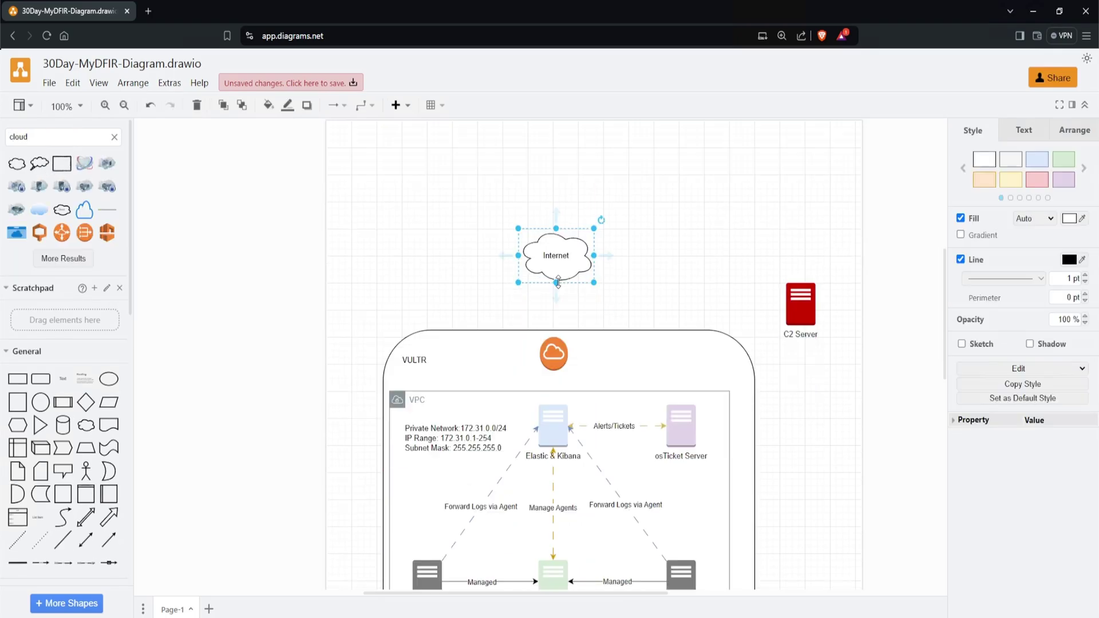
# Step: Connect the Internet cloud down through the gateway and realign the connectors
pyautogui.moveTo(556, 289); pyautogui.dragTo(552, 405)
pyautogui.click(554, 352)
pyautogui.click(631, 293)
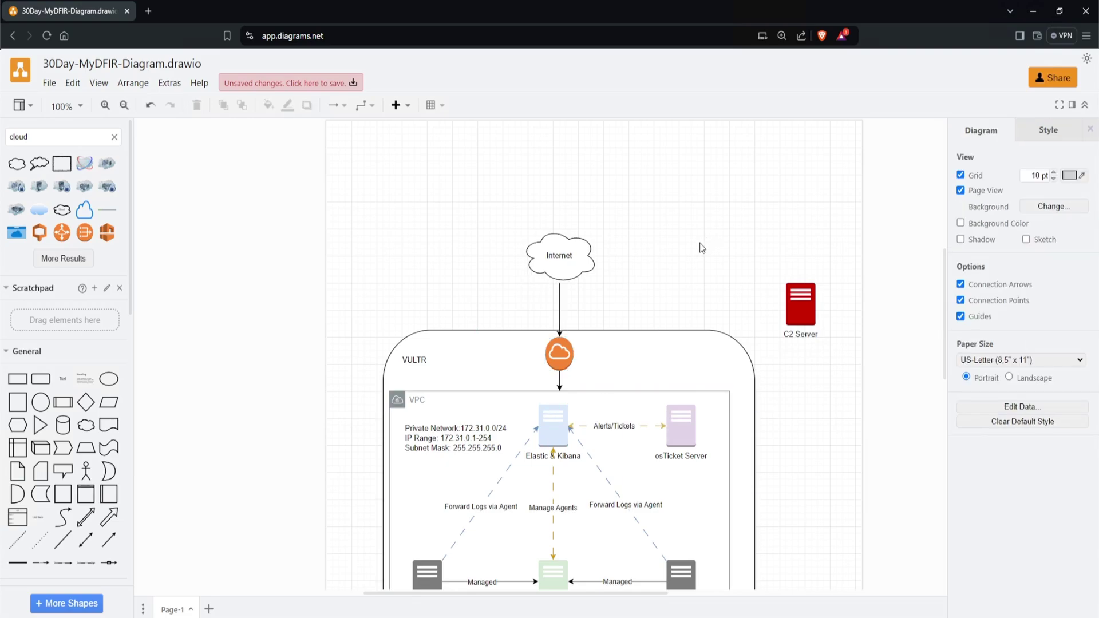
pyautogui.doubleClick(31, 137)
# Step: Add a laptop icon labelled 'SOC Analyst Laptop' to the left of the Internet cloud
pyautogui.write('computer')
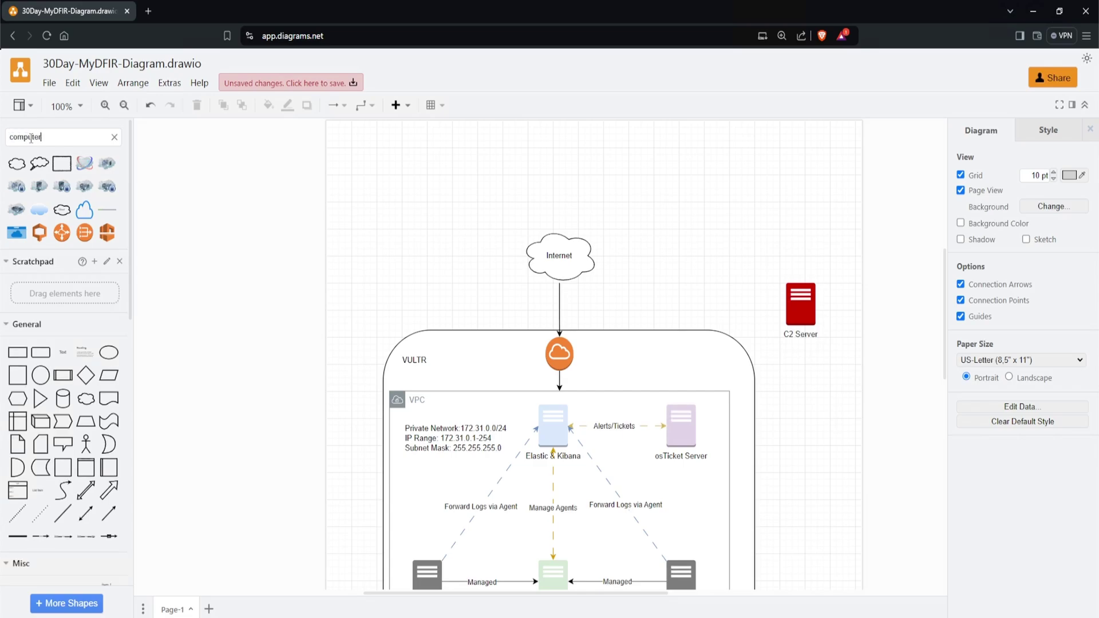
pyautogui.press('Return')
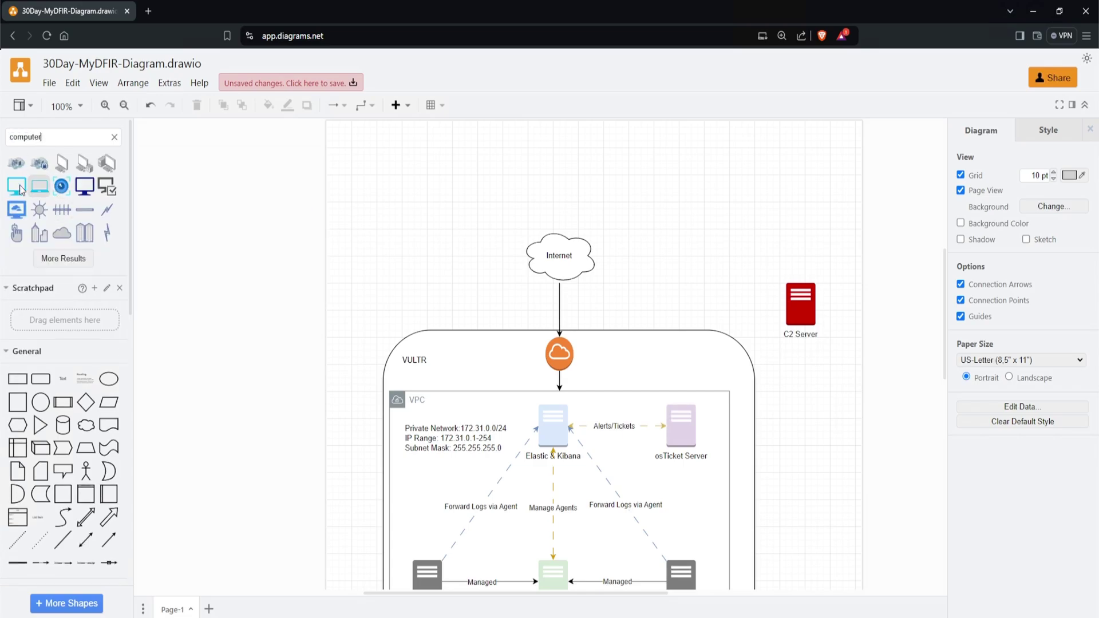
pyautogui.click(38, 187)
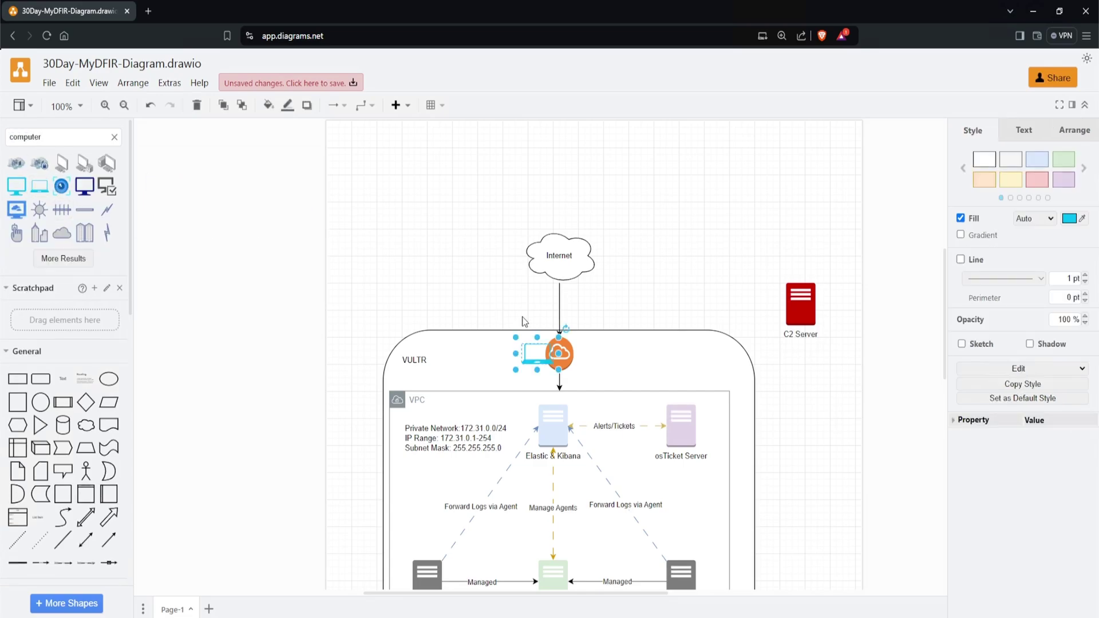
pyautogui.moveTo(535, 353); pyautogui.dragTo(469, 283)
pyautogui.press('F2')
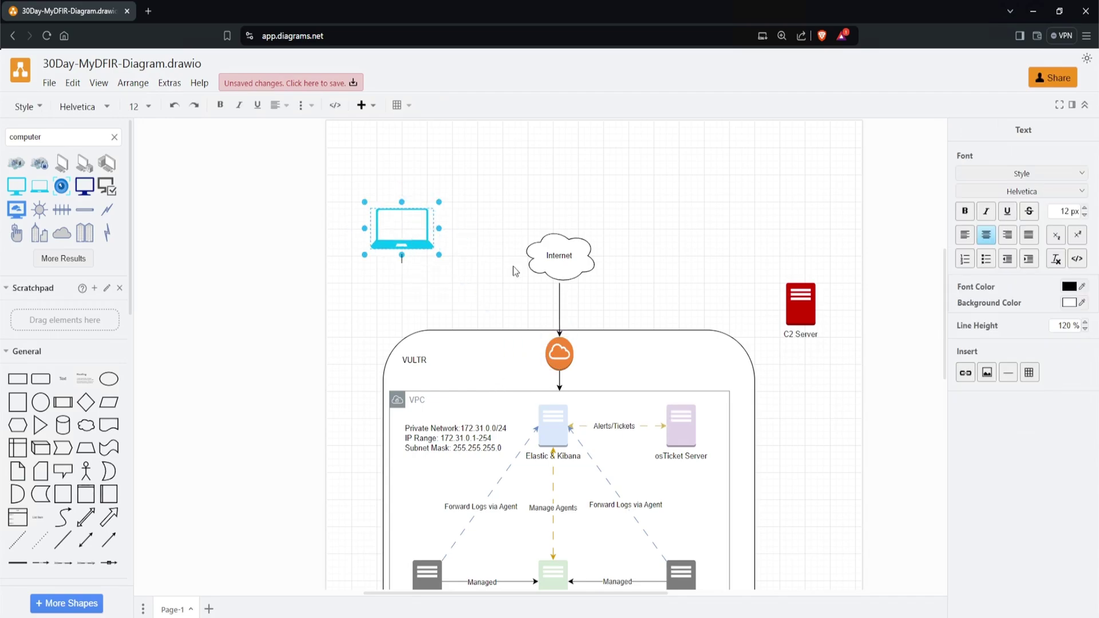
pyautogui.write('SOC Analyst Laptop')
pyautogui.moveTo(414, 242); pyautogui.dragTo(537, 259)
# Step: Join the laptop to the cloud with a straight arrow labelled 'Connect to Elastic/Kibana via Web GUI'
pyautogui.click(461, 252)
pyautogui.click(461, 256)
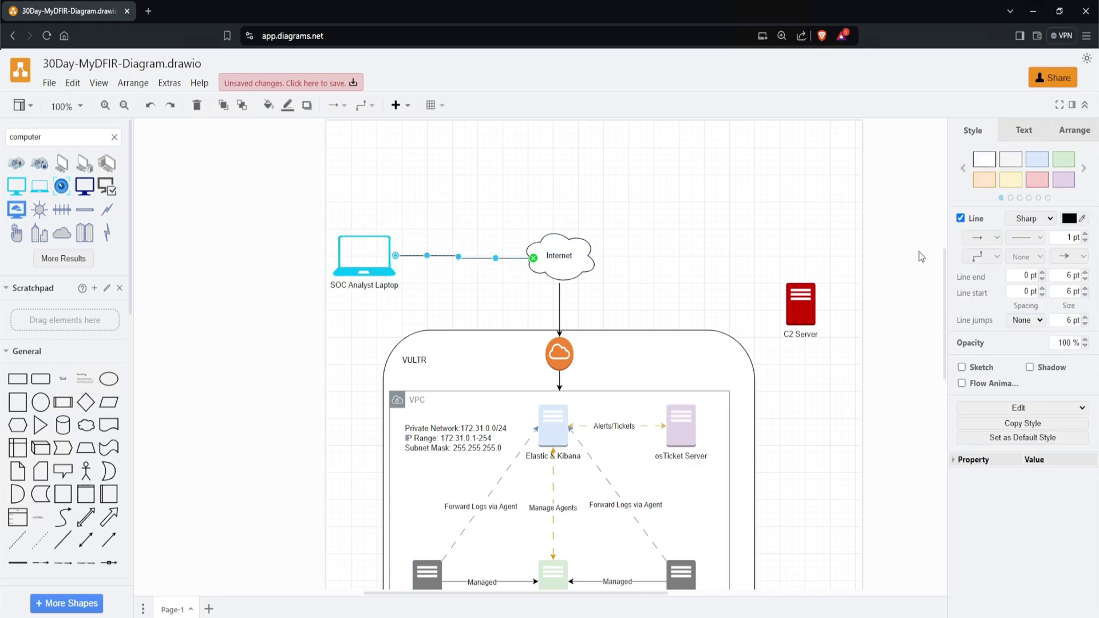
pyautogui.click(982, 257)
pyautogui.click(976, 275)
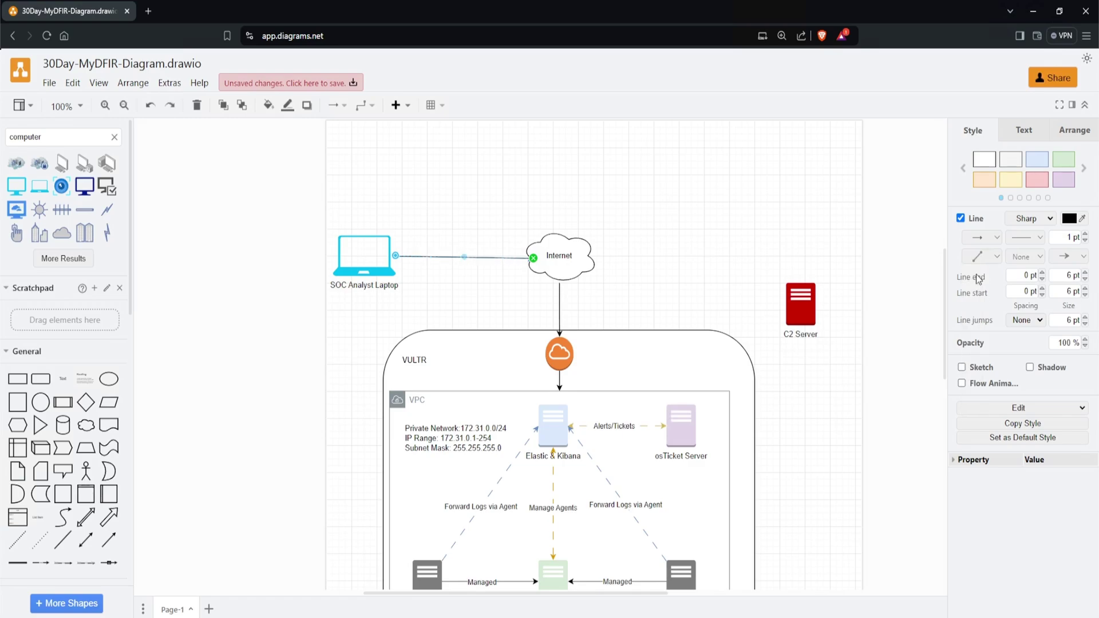
pyautogui.click(542, 286)
pyautogui.doubleClick(463, 257)
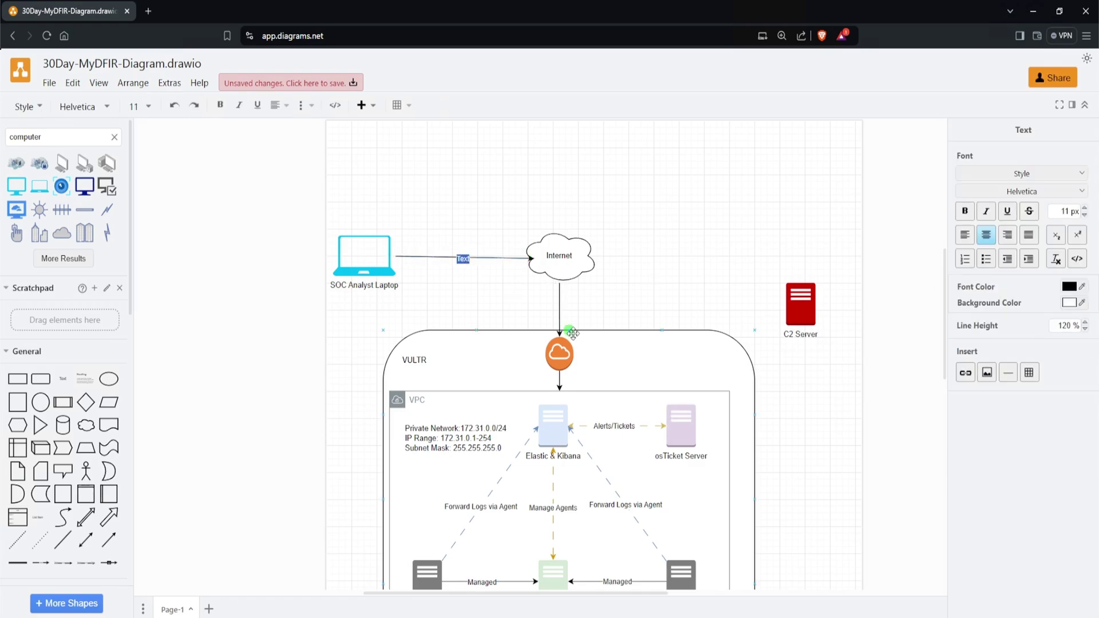
pyautogui.write('Connect to Elastic/Kibana via Web')
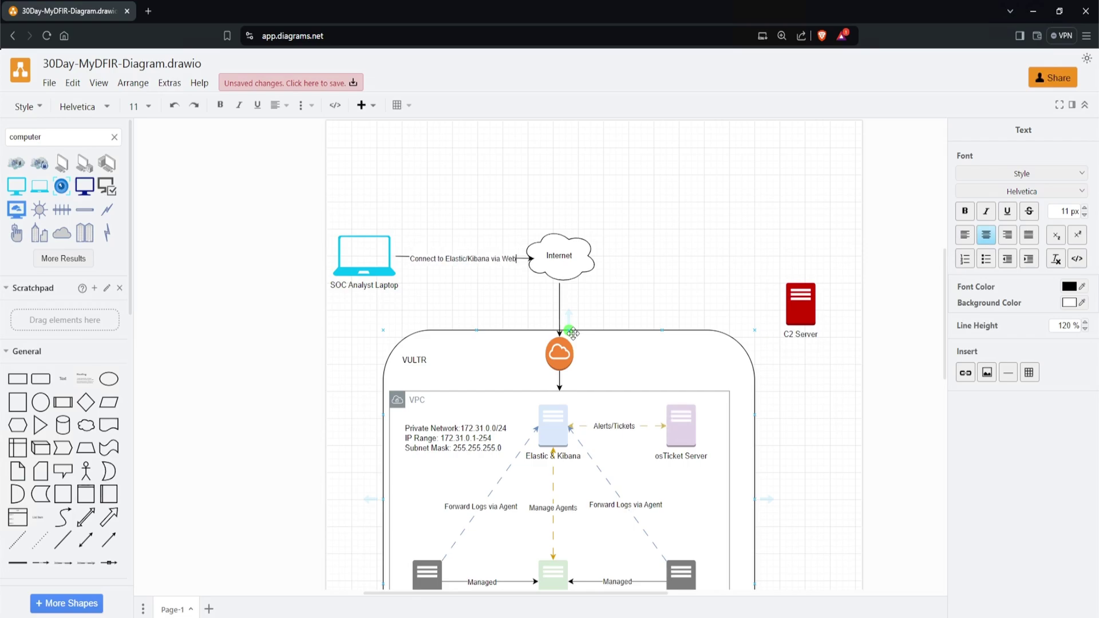
pyautogui.write(' GUI')
pyautogui.click(686, 275)
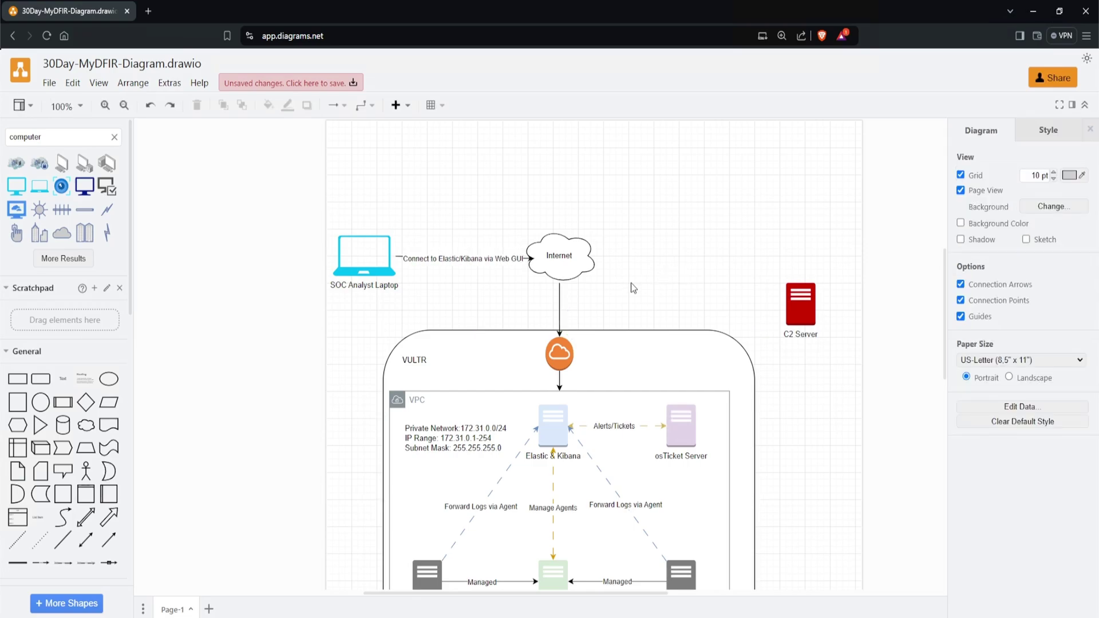
# Step: Duplicate the laptop at right, label it 'Attack Laptop' / 'Kali Linux' and fill it pink
pyautogui.click(371, 272)
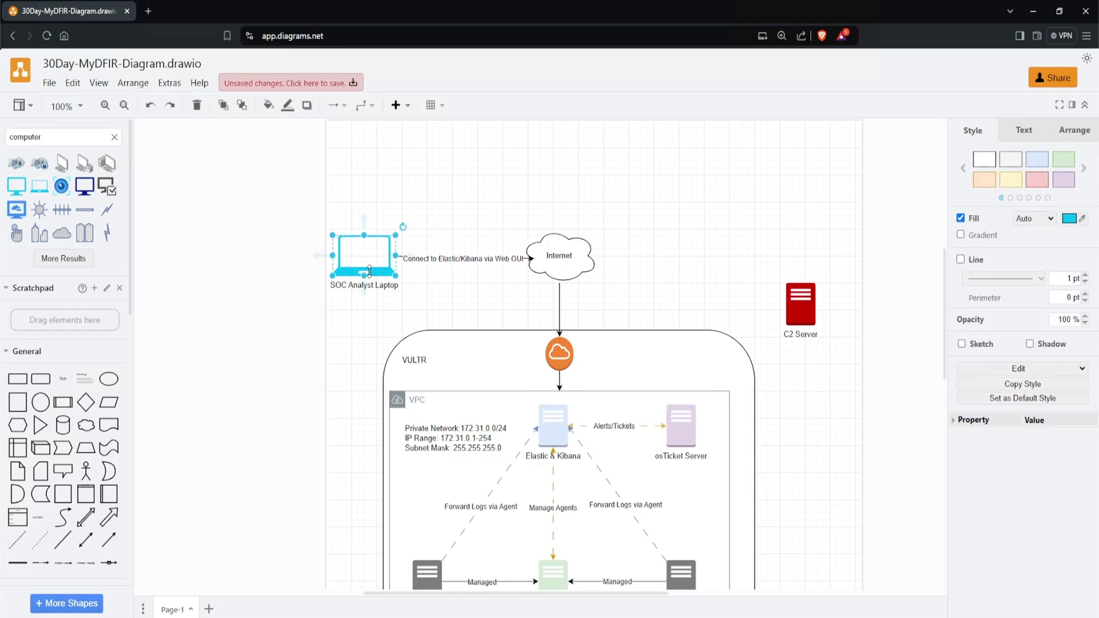
pyautogui.moveTo(371, 272); pyautogui.dragTo(789, 230)
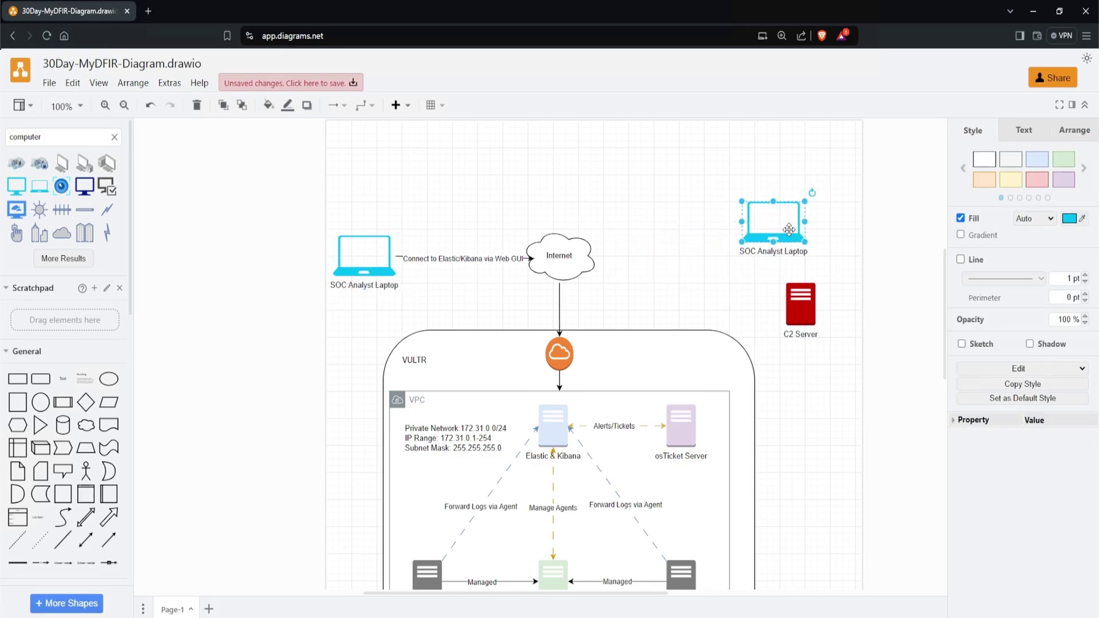
pyautogui.doubleClick(789, 229)
pyautogui.write('Attack Laptop')
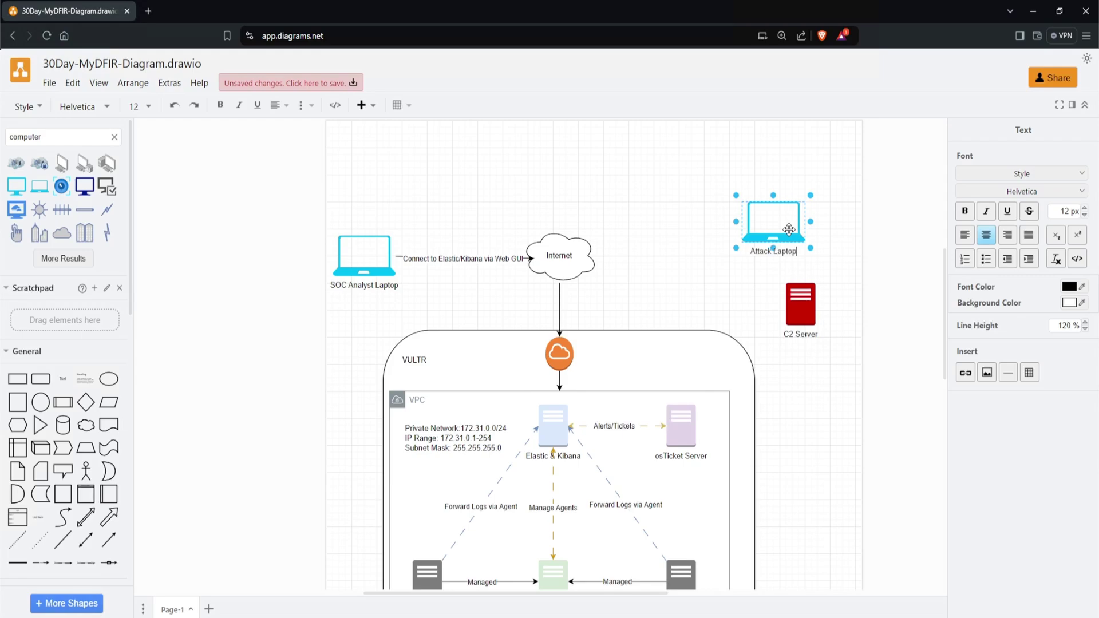
pyautogui.moveTo(789, 230); pyautogui.dragTo(771, 243)
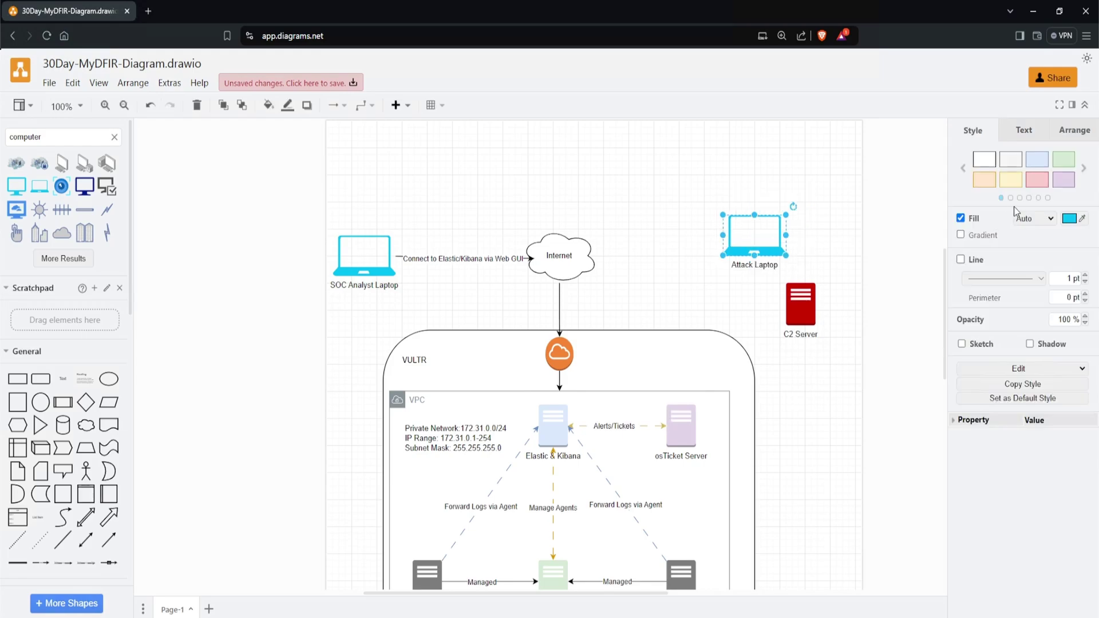
pyautogui.click(1036, 183)
pyautogui.click(837, 244)
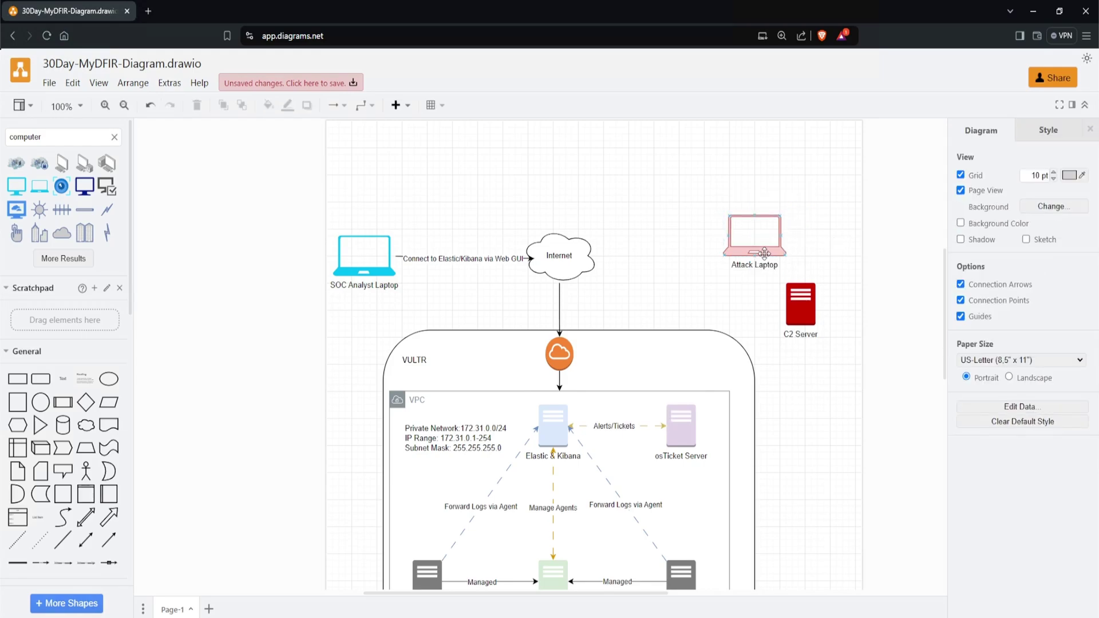
pyautogui.moveTo(764, 253); pyautogui.dragTo(809, 228)
pyautogui.doubleClick(810, 226)
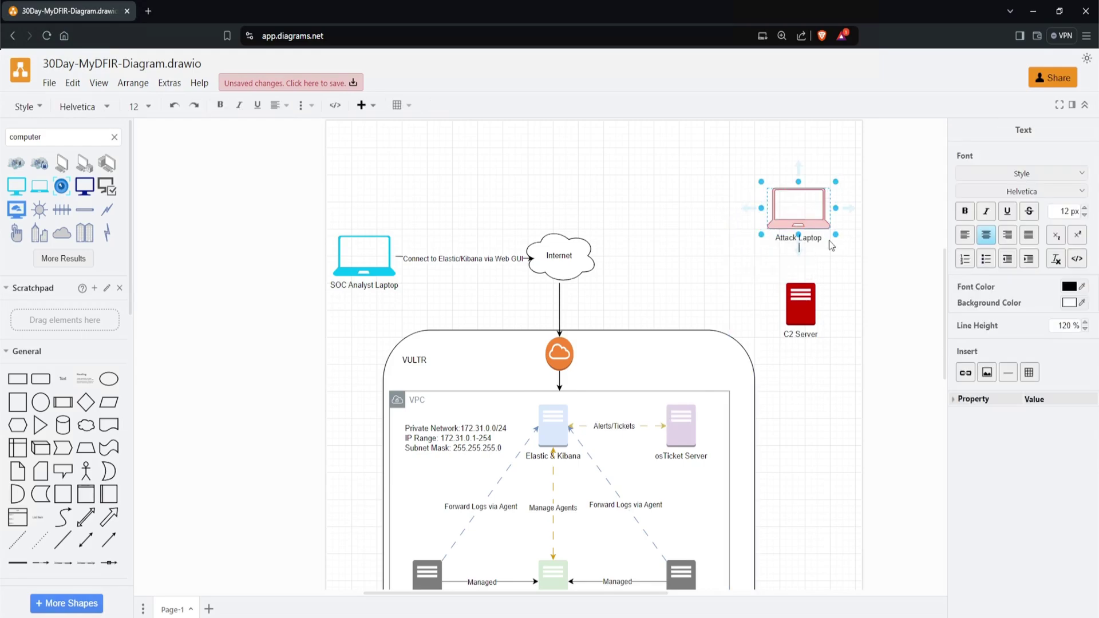
pyautogui.write('Kali Linux')
# Step: Move the C2 Server under the Attack Laptop and add 'Mythic' as its second label line
pyautogui.moveTo(801, 319); pyautogui.dragTo(802, 298)
pyautogui.doubleClick(802, 298)
pyautogui.press('End')
pyautogui.press('Return')
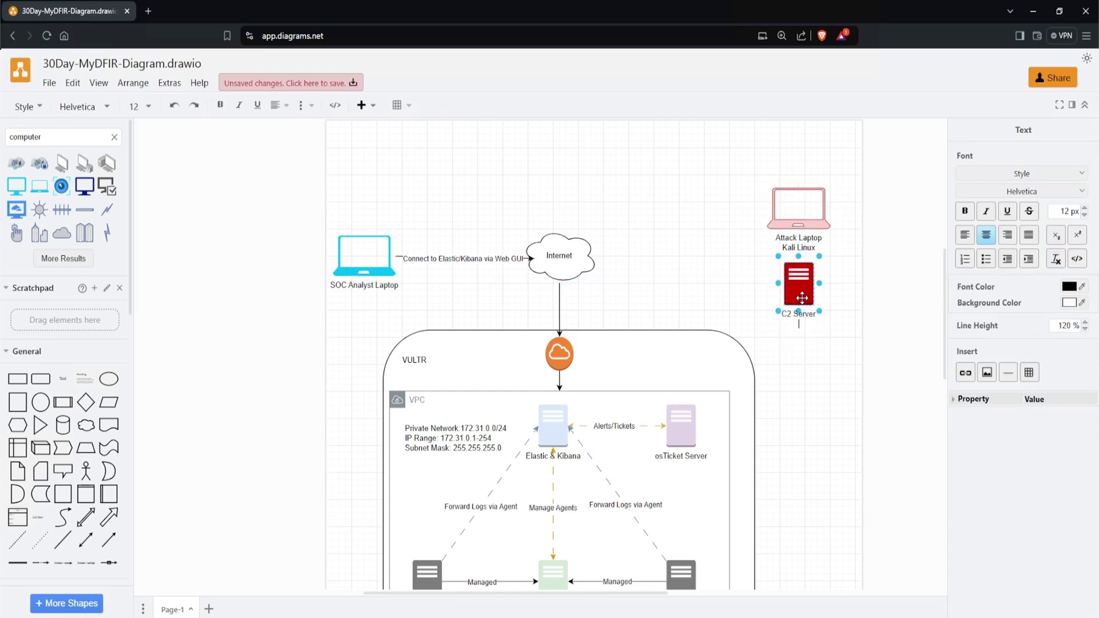
pyautogui.write('Mythic')
pyautogui.click(818, 375)
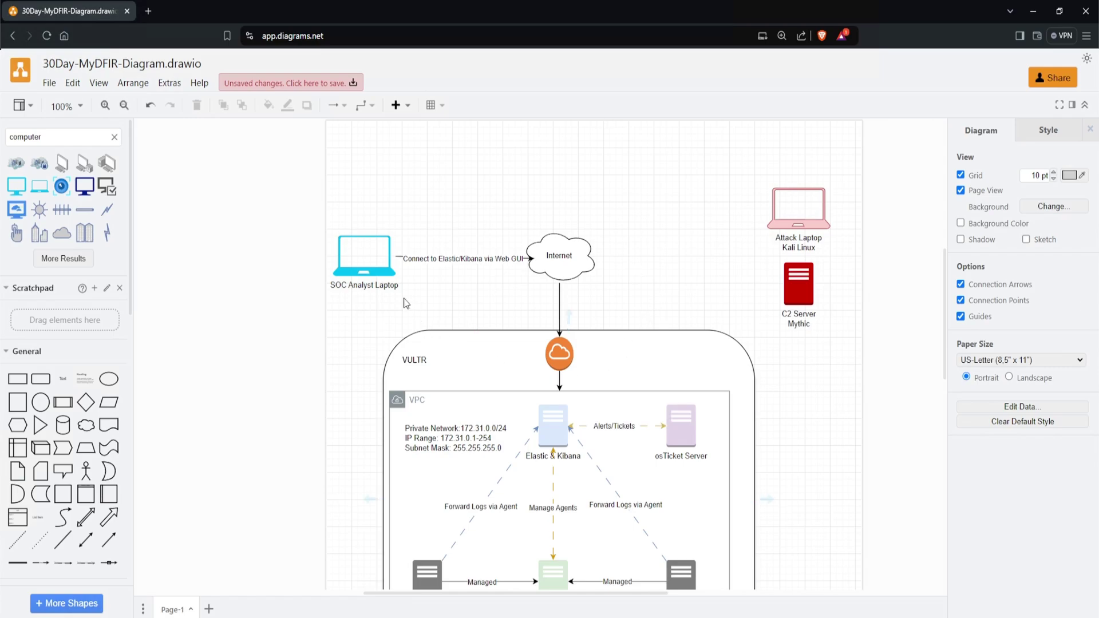
# Step: Draw arrows from the C2 Server and the Attack Laptop to the Internet cloud
pyautogui.click(371, 269)
pyautogui.click(543, 257)
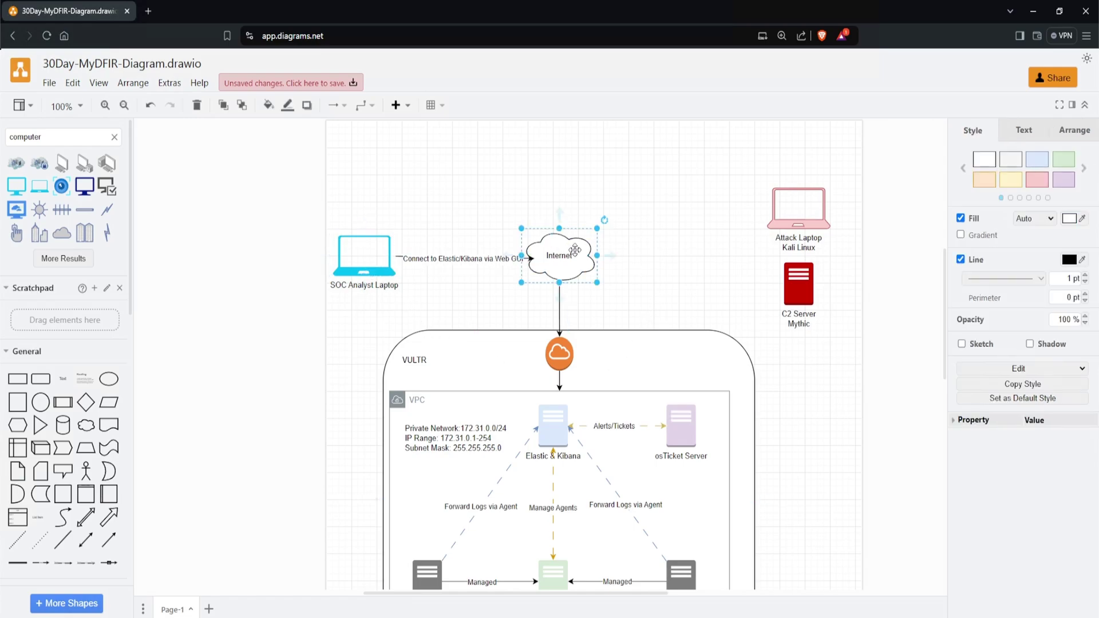
pyautogui.click(790, 268)
pyautogui.moveTo(769, 283); pyautogui.dragTo(593, 267)
pyautogui.click(792, 212)
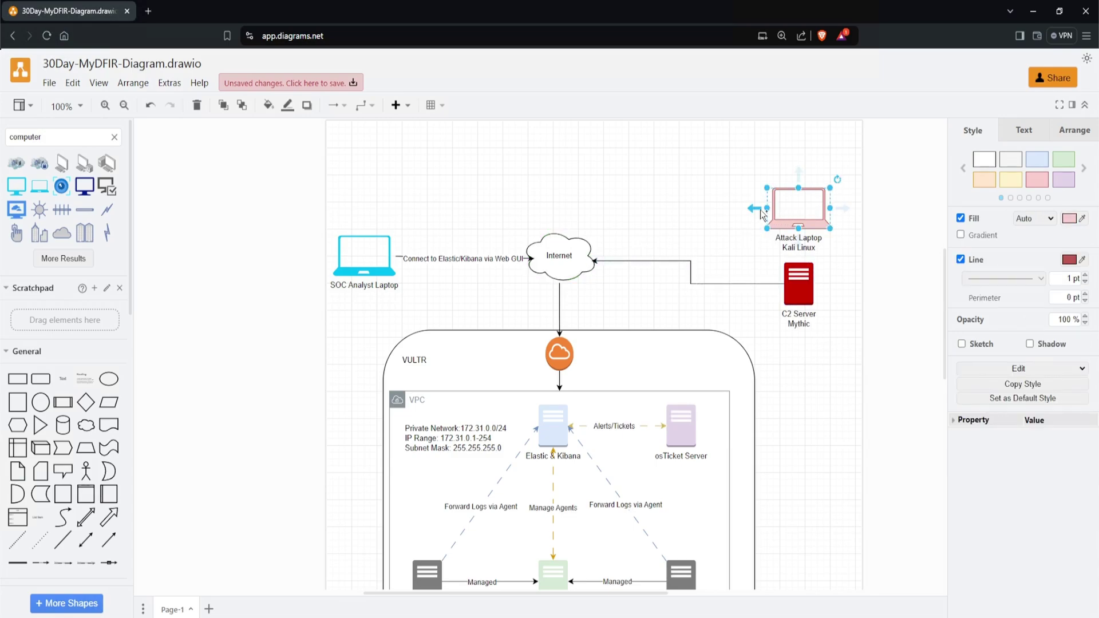
pyautogui.moveTo(762, 208); pyautogui.dragTo(595, 264)
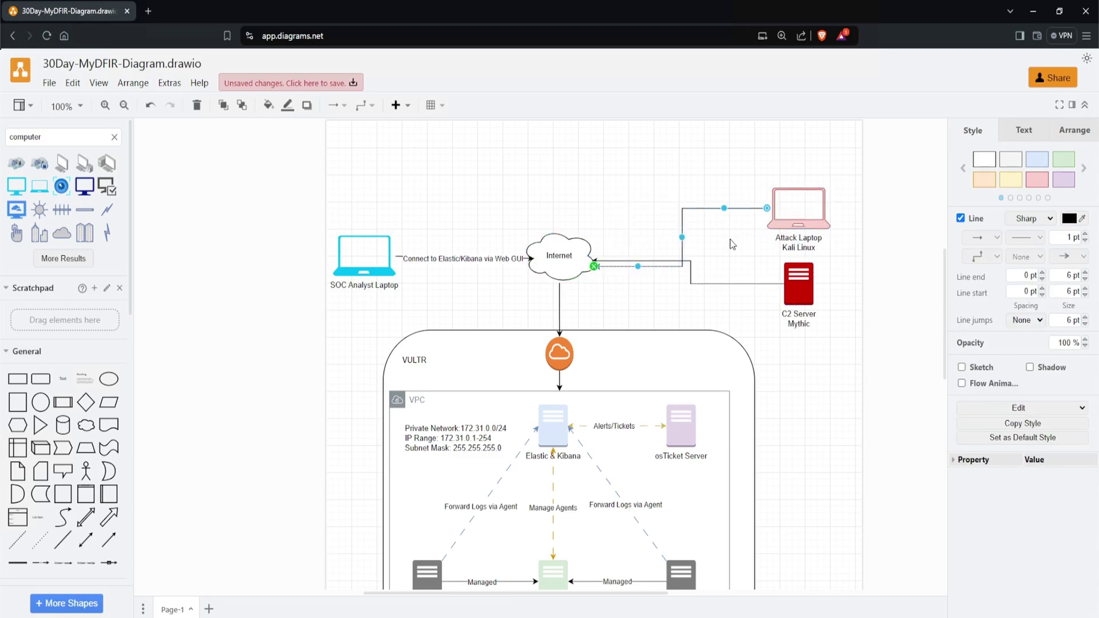
pyautogui.click(730, 239)
# Step: Set both the Attack Laptop and C2 Server connectors to Straight waypoints
pyautogui.click(684, 241)
pyautogui.click(982, 256)
pyautogui.click(976, 278)
pyautogui.click(717, 287)
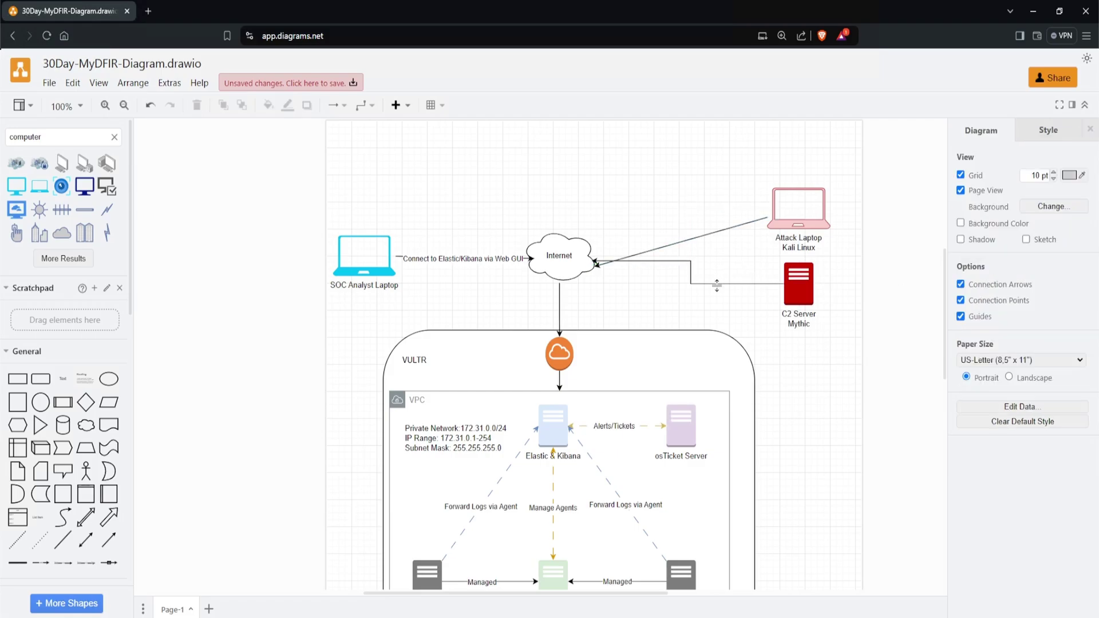
pyautogui.click(718, 283)
pyautogui.click(982, 256)
pyautogui.click(976, 278)
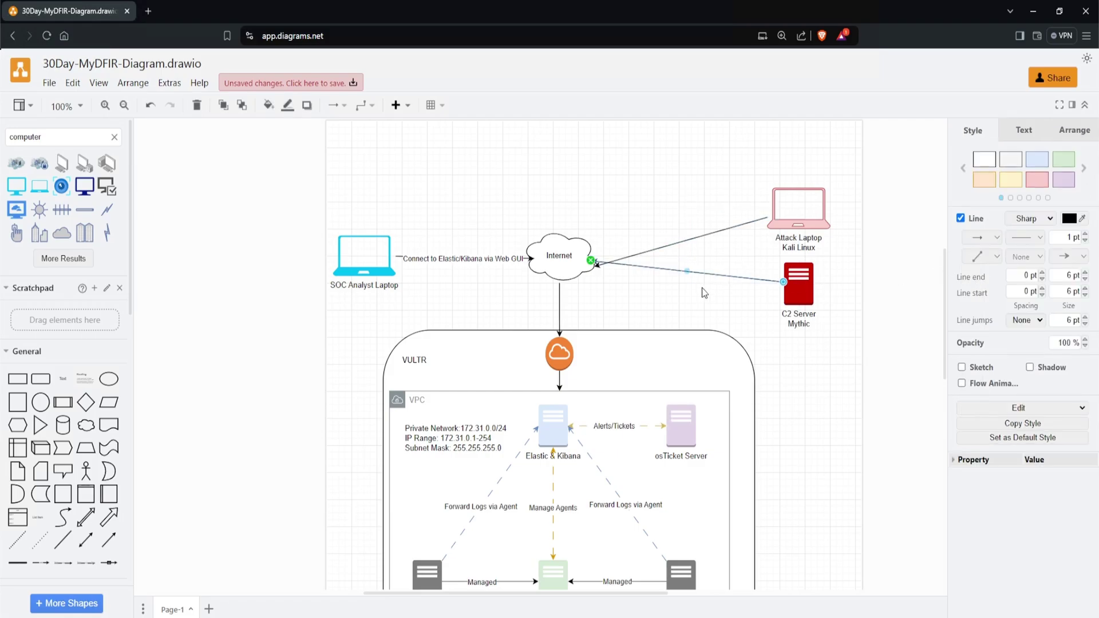
pyautogui.click(905, 321)
pyautogui.scroll(-2, 415, 296)
pyautogui.click(415, 296)
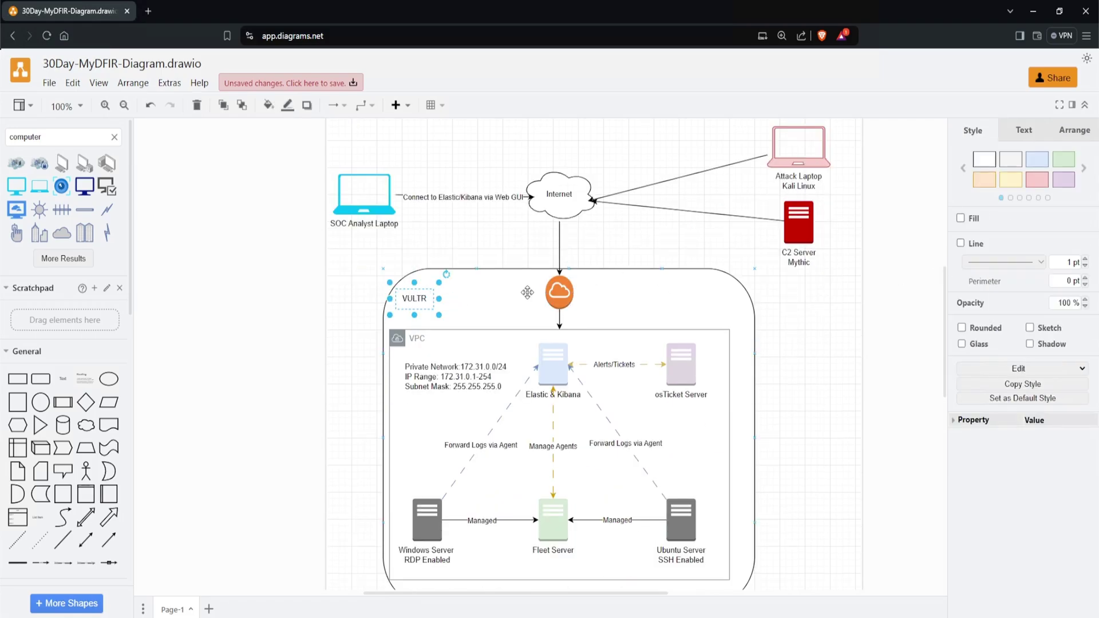
pyautogui.click(560, 291)
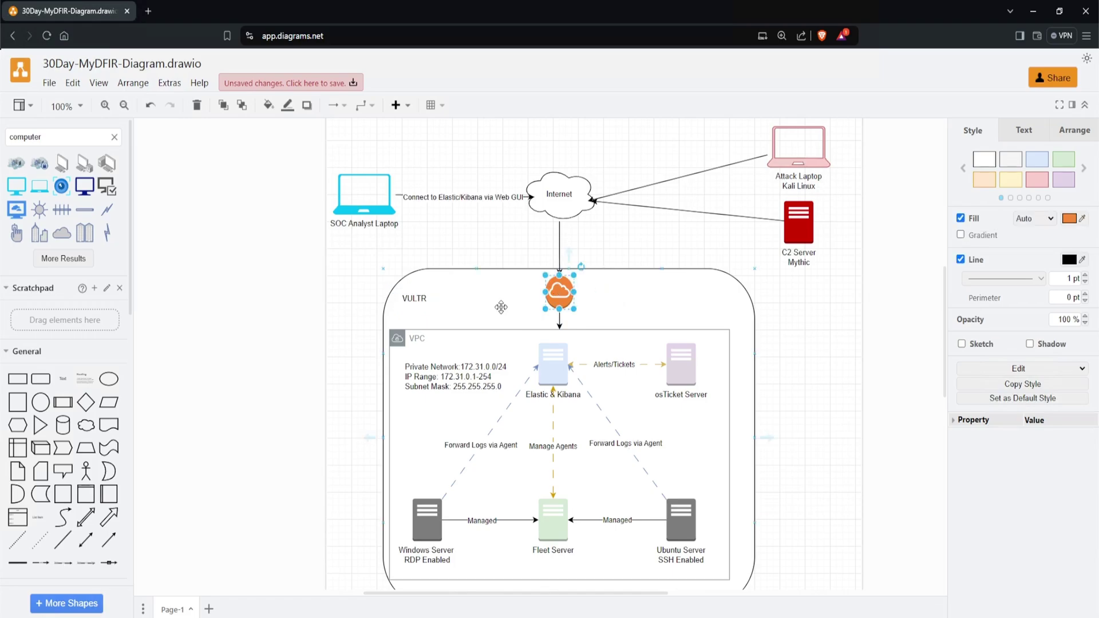
pyautogui.scroll(-2, 431, 342)
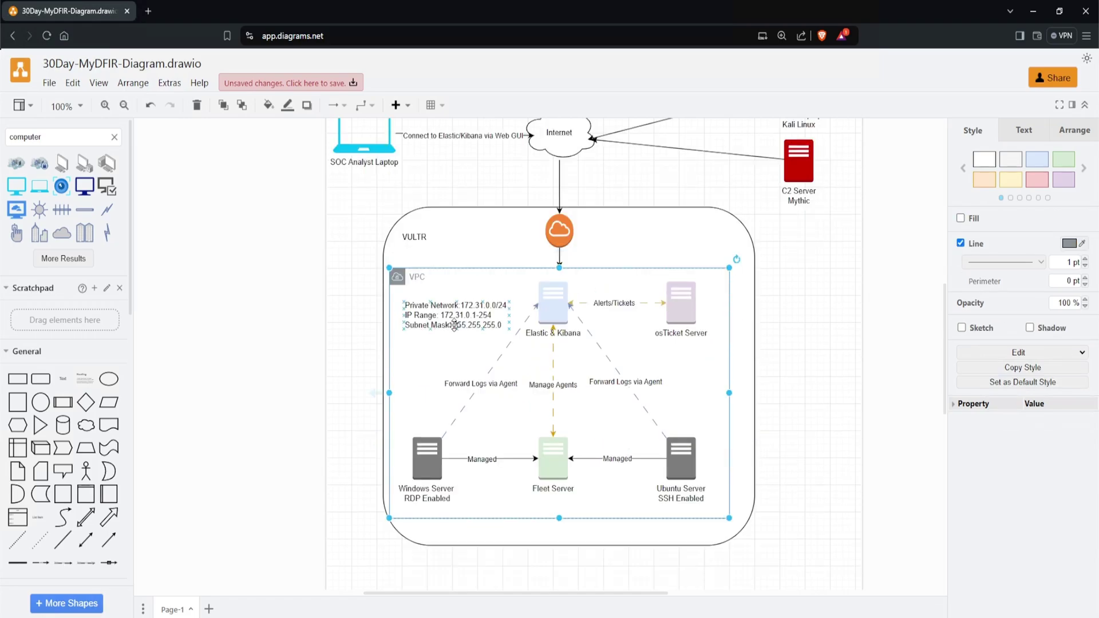
pyautogui.click(541, 305)
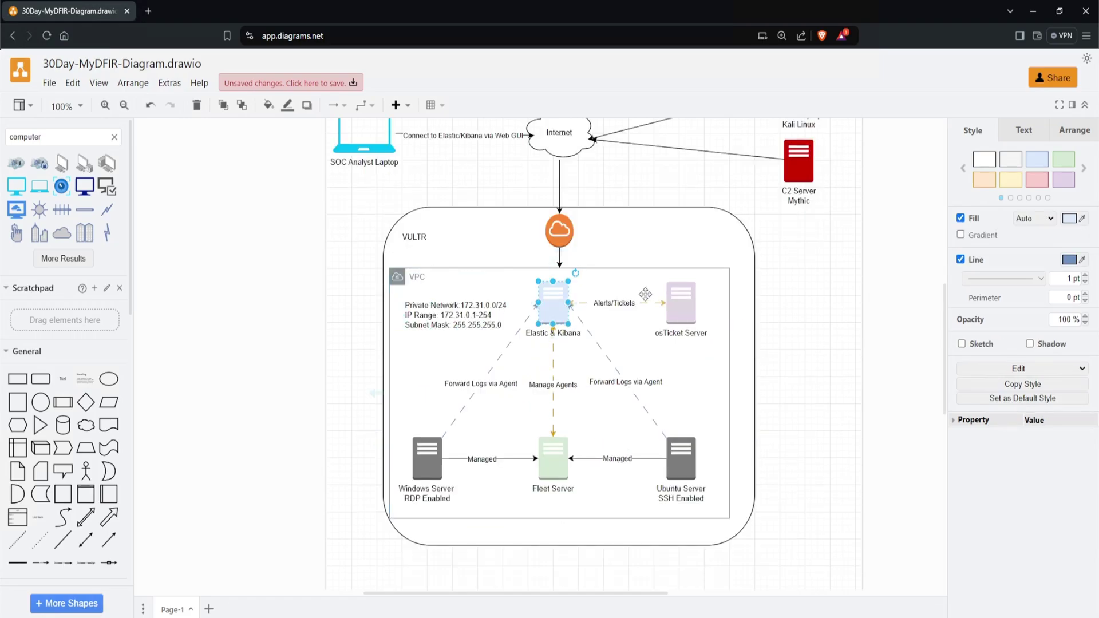
pyautogui.click(677, 295)
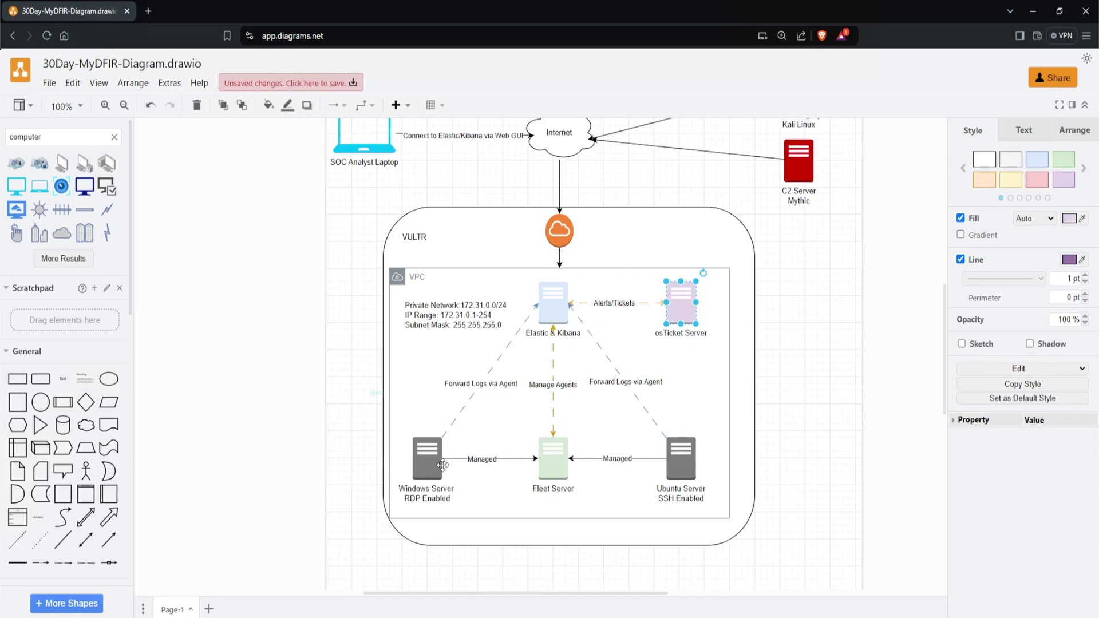
pyautogui.click(439, 318)
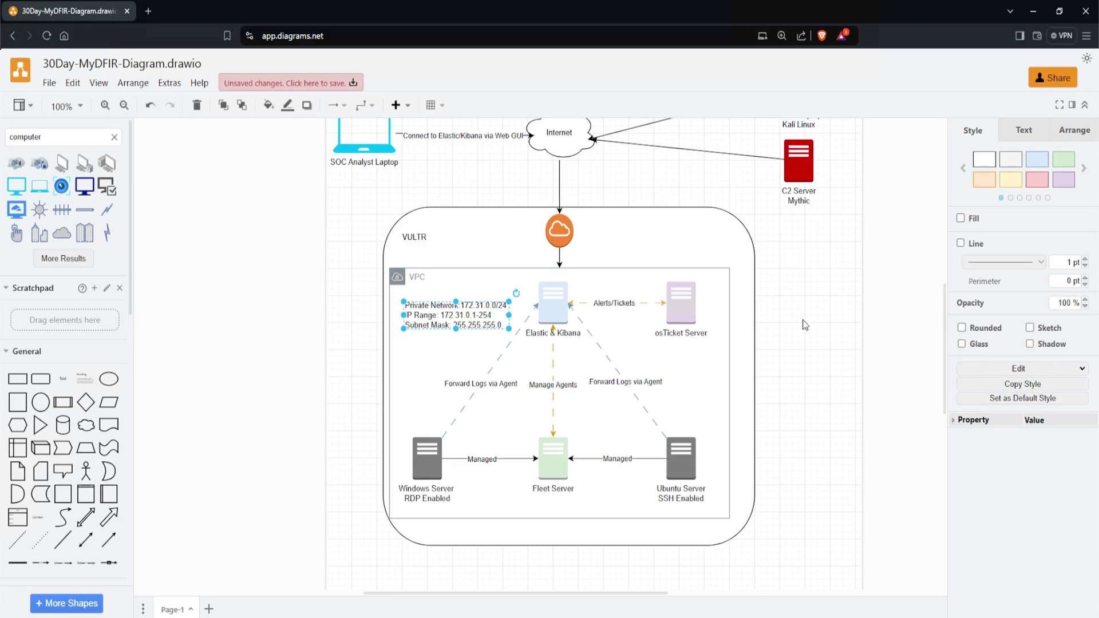
pyautogui.scroll(1, 803, 320)
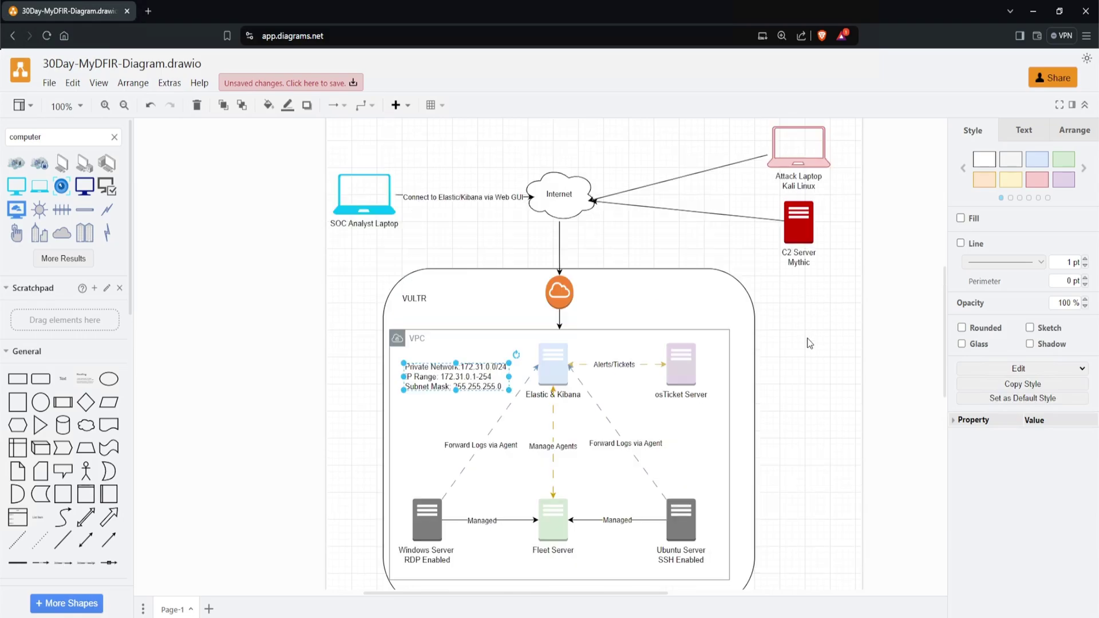
# Step: Choose File > Save to get the Save As dialog for the .drawio file
pyautogui.click(49, 84)
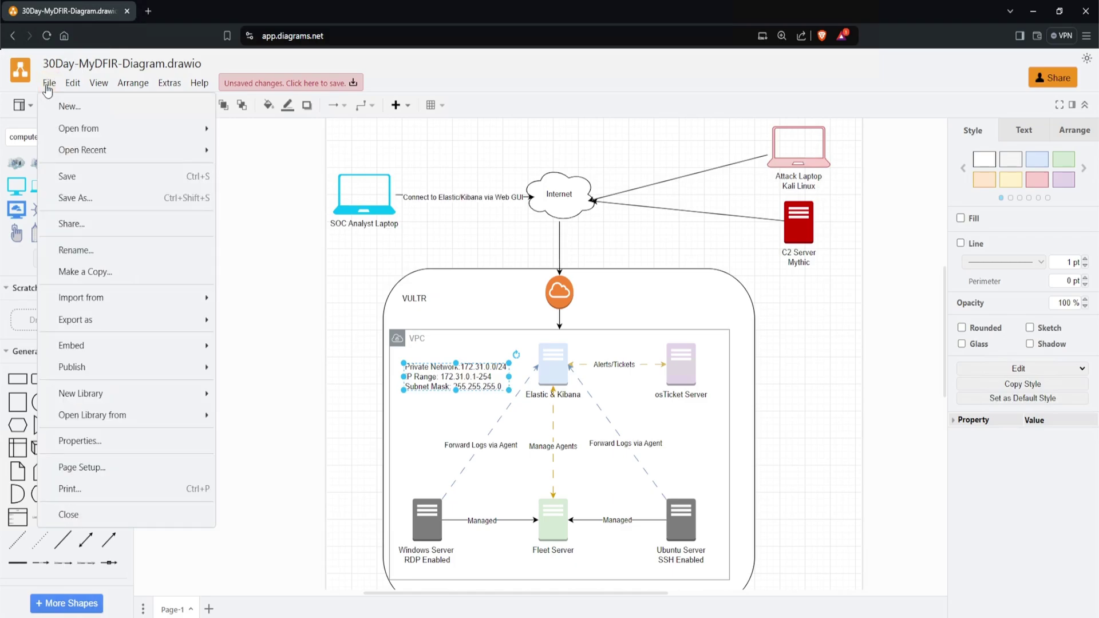
pyautogui.click(108, 178)
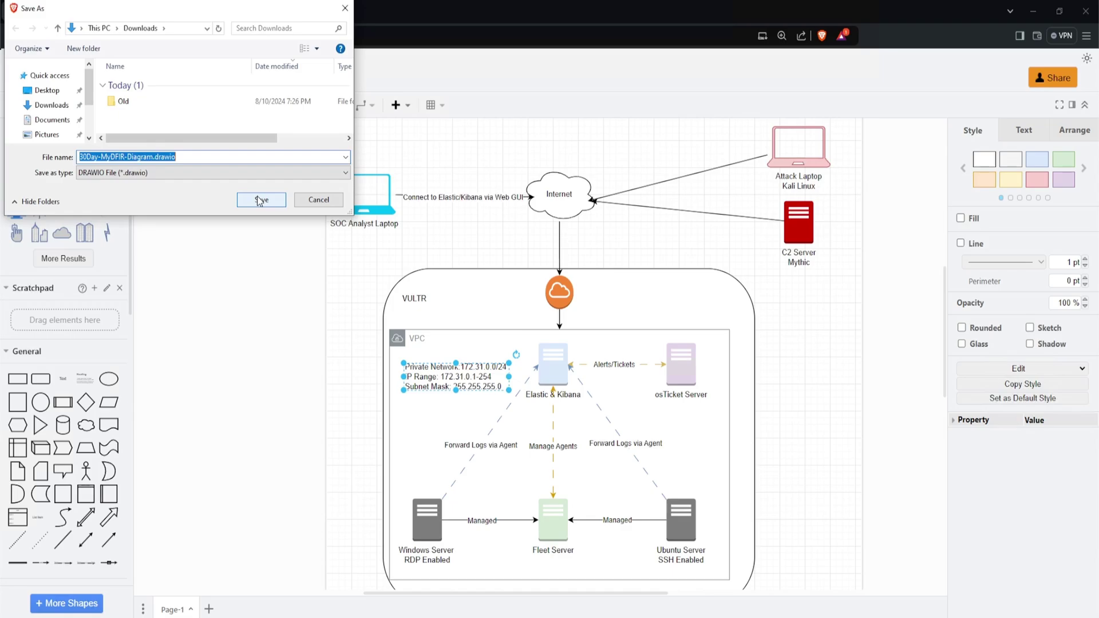